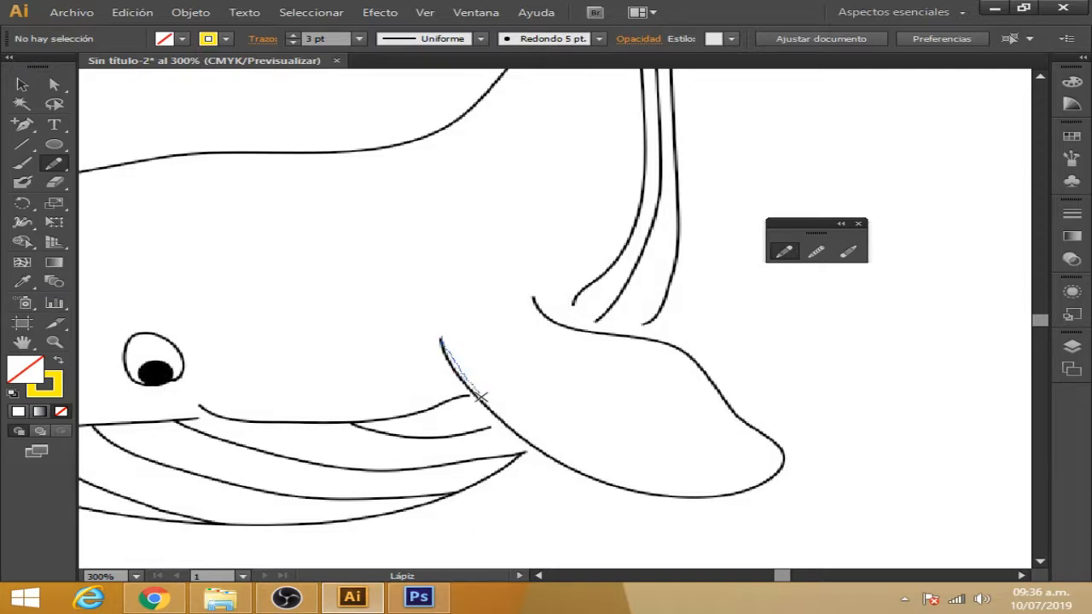
Trace the whale's side fin with a yellow 3 pt Pencil path, then smooth it and adjust its lower anchor to follow the sketch
{"action": "mouse_move", "coordinate": [575, 468]}
{"action": "left_mouse_down"}
{"action": "mouse_move", "coordinate": [671, 501]}
{"action": "mouse_move", "coordinate": [759, 491]}
{"action": "left_mouse_up"}
{"action": "mouse_move", "coordinate": [784, 453]}
{"action": "left_mouse_down"}
{"action": "mouse_move", "coordinate": [726, 408]}
{"action": "mouse_move", "coordinate": [682, 351]}
{"action": "mouse_move", "coordinate": [573, 331]}
{"action": "mouse_move", "coordinate": [533, 296]}
{"action": "left_mouse_up"}
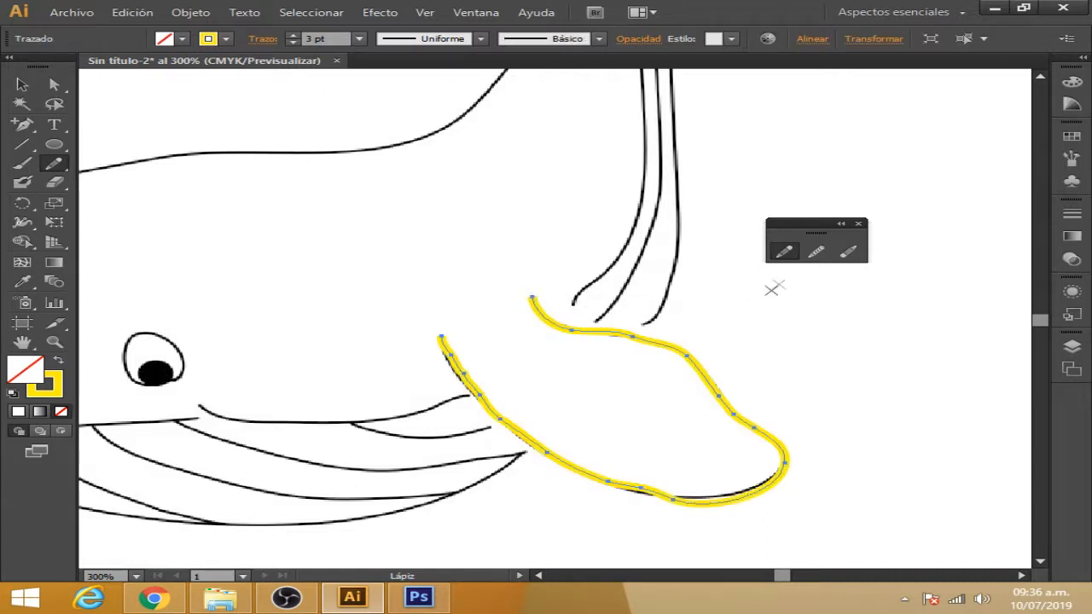
{"action": "left_click", "coordinate": [816, 250]}
{"action": "mouse_move", "coordinate": [450, 357]}
{"action": "left_mouse_down"}
{"action": "mouse_move", "coordinate": [490, 380]}
{"action": "mouse_move", "coordinate": [449, 353]}
{"action": "mouse_move", "coordinate": [517, 418]}
{"action": "mouse_move", "coordinate": [664, 489]}
{"action": "mouse_move", "coordinate": [715, 487]}
{"action": "mouse_move", "coordinate": [648, 502]}
{"action": "mouse_move", "coordinate": [760, 462]}
{"action": "mouse_move", "coordinate": [748, 439]}
{"action": "mouse_move", "coordinate": [663, 376]}
{"action": "left_mouse_up"}
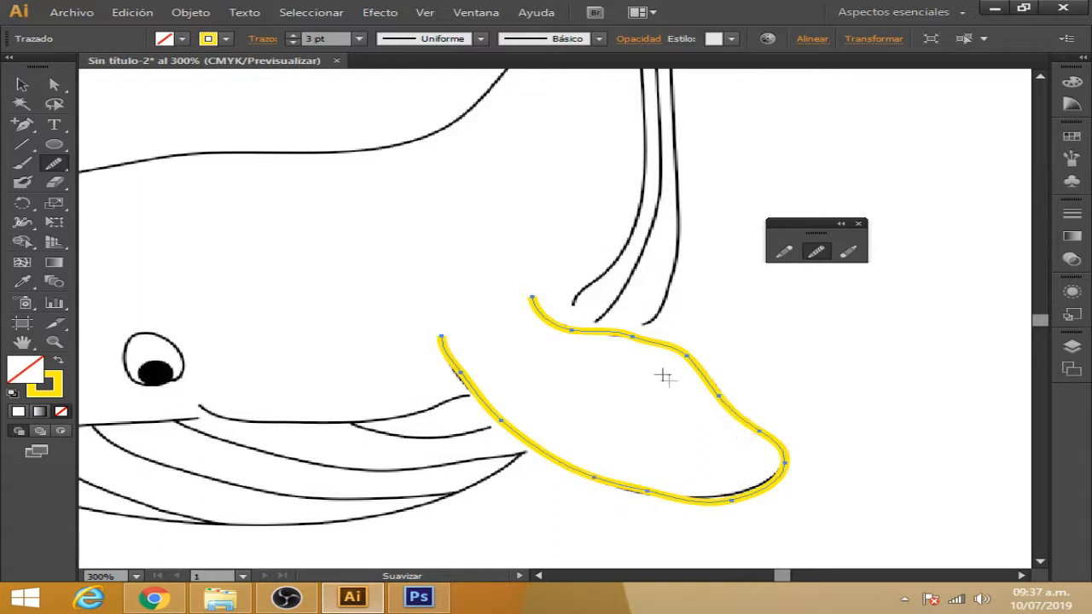
{"action": "mouse_move", "coordinate": [604, 353]}
{"action": "left_mouse_down"}
{"action": "mouse_move", "coordinate": [657, 342]}
{"action": "mouse_move", "coordinate": [599, 341]}
{"action": "mouse_move", "coordinate": [667, 349]}
{"action": "mouse_move", "coordinate": [624, 341]}
{"action": "left_mouse_up"}
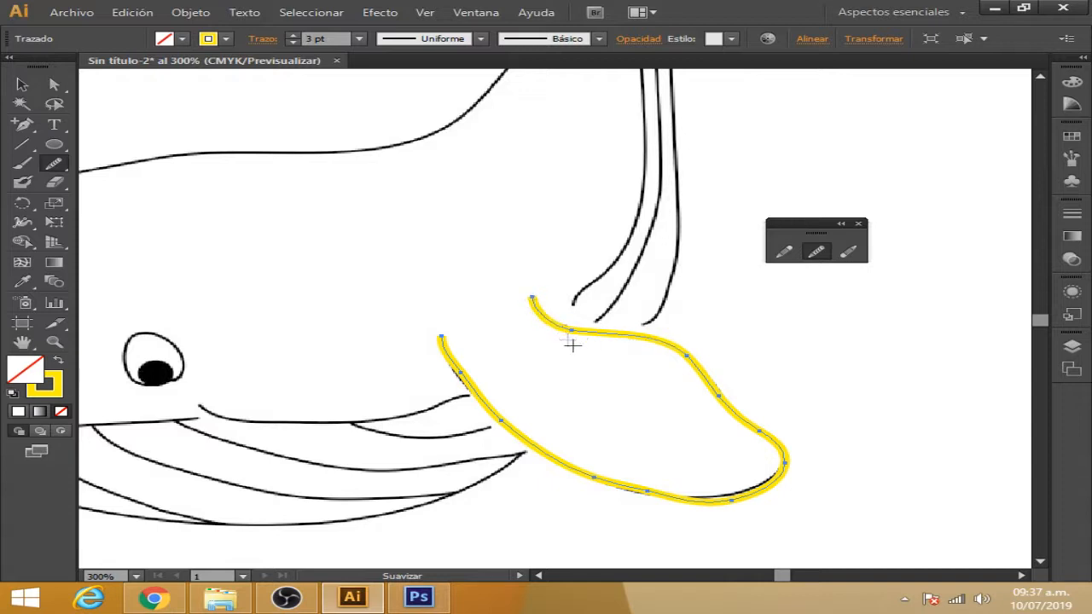
{"action": "mouse_move", "coordinate": [644, 466]}
{"action": "left_mouse_down"}
{"action": "mouse_move", "coordinate": [662, 489]}
{"action": "mouse_move", "coordinate": [626, 485]}
{"action": "mouse_move", "coordinate": [715, 488]}
{"action": "left_mouse_up"}
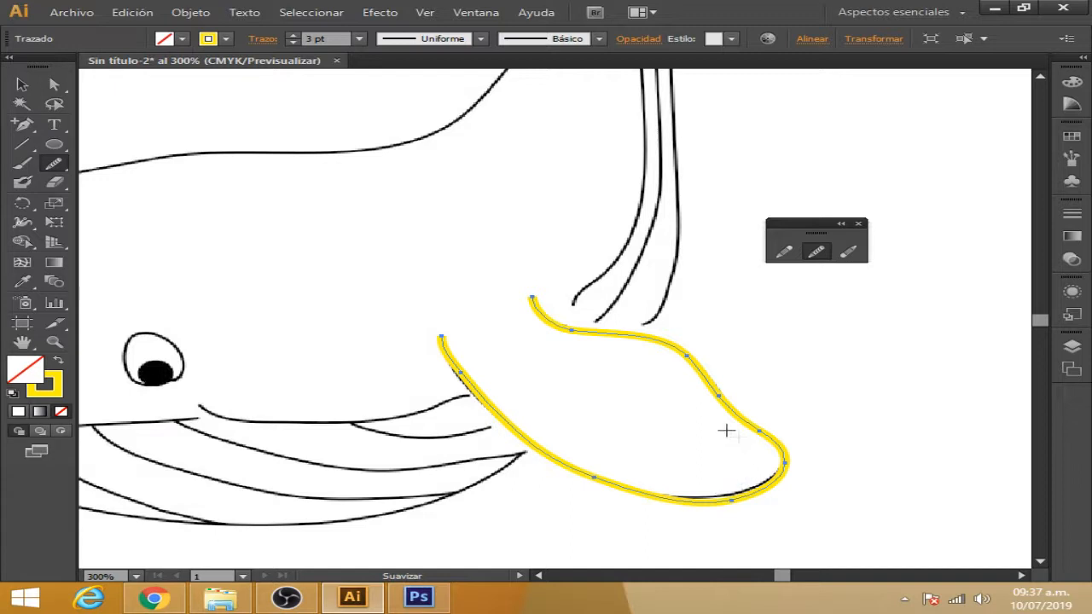
{"action": "left_click", "coordinate": [53, 84]}
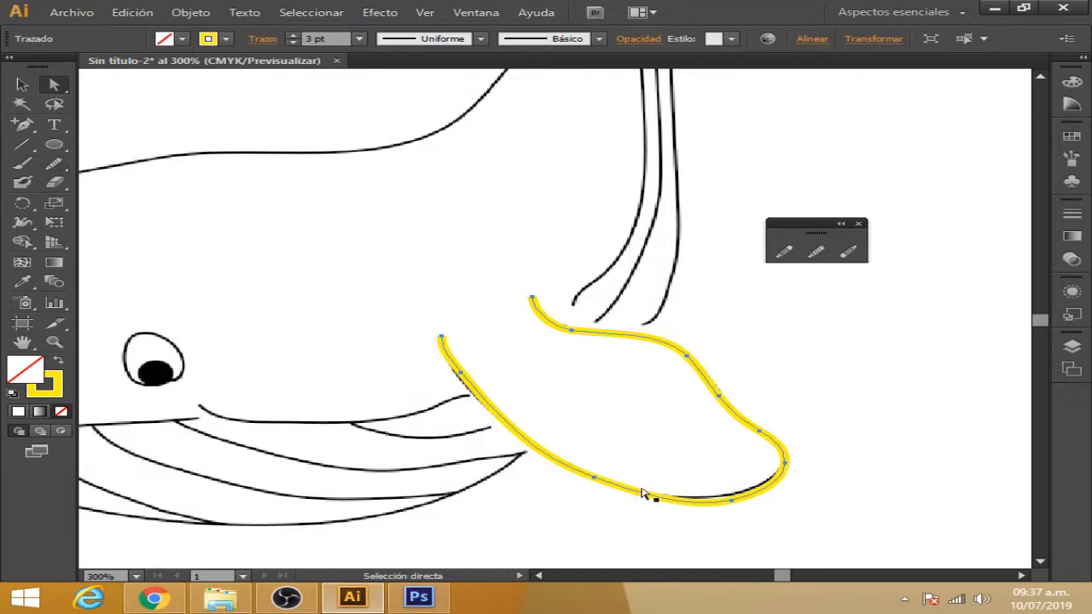
{"action": "left_click_drag", "start_coordinate": [736, 505], "coordinate": [736, 501]}
Trace the rightmost of the three lines running down the tail with the Pencil tool and smooth the path
{"action": "left_click", "coordinate": [22, 85]}
{"action": "left_click_drag", "start_coordinate": [597, 263], "coordinate": [463, 390]}
{"action": "left_click", "coordinate": [784, 251]}
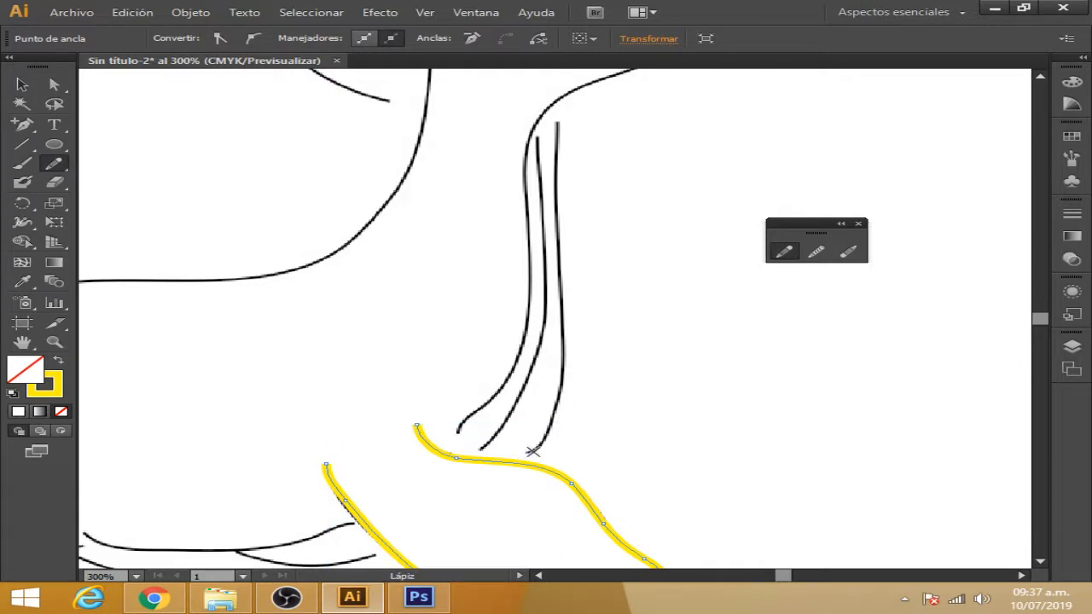
{"action": "mouse_move", "coordinate": [538, 442]}
{"action": "left_mouse_down"}
{"action": "mouse_move", "coordinate": [571, 323]}
{"action": "mouse_move", "coordinate": [557, 282]}
{"action": "mouse_move", "coordinate": [557, 123]}
{"action": "left_mouse_up"}
{"action": "left_click", "coordinate": [816, 251]}
{"action": "mouse_move", "coordinate": [546, 152]}
{"action": "left_mouse_down"}
{"action": "mouse_move", "coordinate": [565, 191]}
{"action": "mouse_move", "coordinate": [568, 336]}
{"action": "mouse_move", "coordinate": [564, 367]}
{"action": "mouse_move", "coordinate": [566, 280]}
{"action": "mouse_move", "coordinate": [561, 390]}
{"action": "mouse_move", "coordinate": [565, 298]}
{"action": "mouse_move", "coordinate": [541, 438]}
{"action": "mouse_move", "coordinate": [553, 413]}
{"action": "mouse_move", "coordinate": [524, 451]}
{"action": "mouse_move", "coordinate": [569, 386]}
{"action": "mouse_move", "coordinate": [557, 149]}
{"action": "left_mouse_up"}
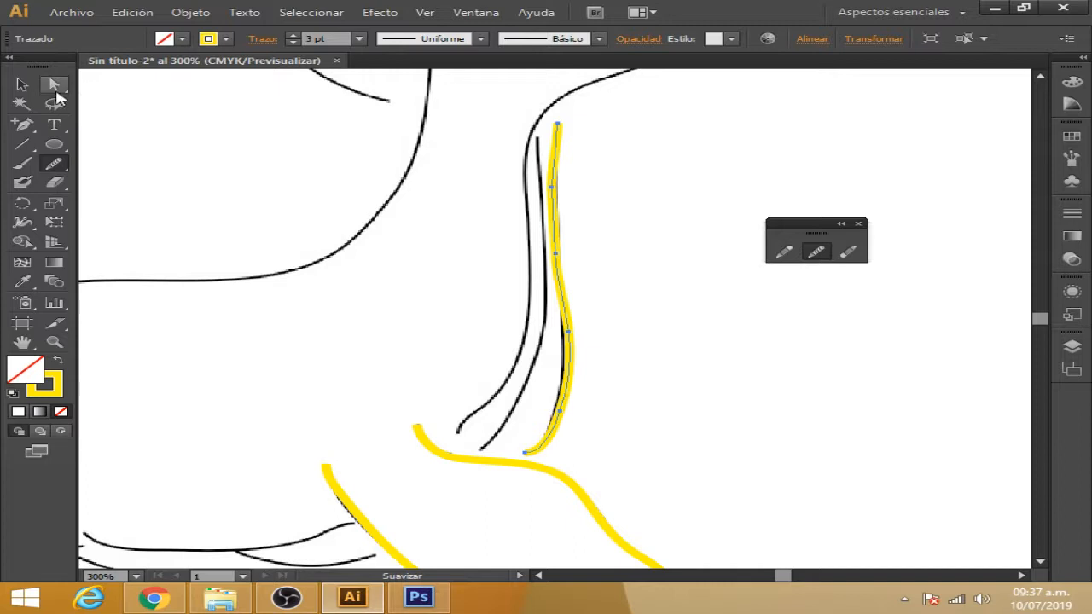
Adjust the anchor points on the lower half of the rightmost tail line so the path follows the sketch
{"action": "left_click", "coordinate": [53, 84]}
{"action": "left_click", "coordinate": [571, 333]}
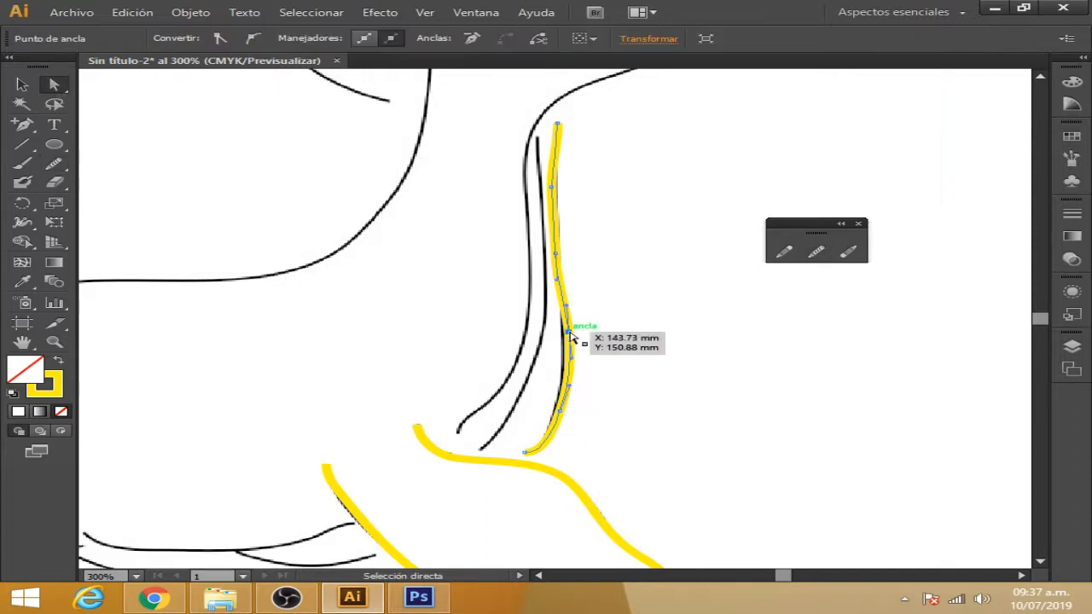
{"action": "left_click_drag", "start_coordinate": [566, 331], "coordinate": [565, 334]}
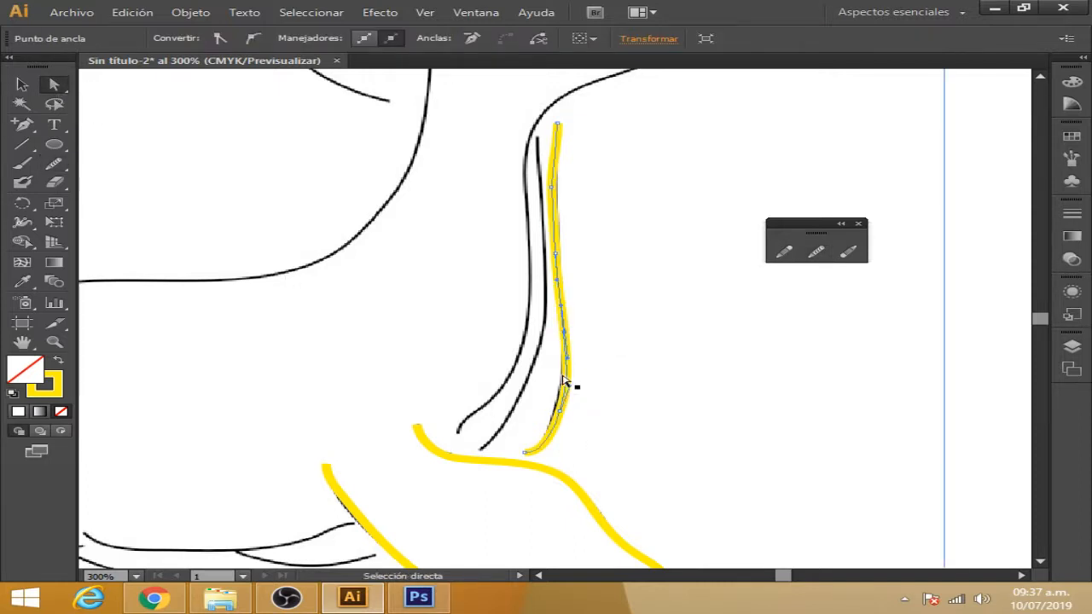
{"action": "left_click_drag", "start_coordinate": [570, 386], "coordinate": [556, 415]}
{"action": "left_click_drag", "start_coordinate": [546, 453], "coordinate": [549, 445]}
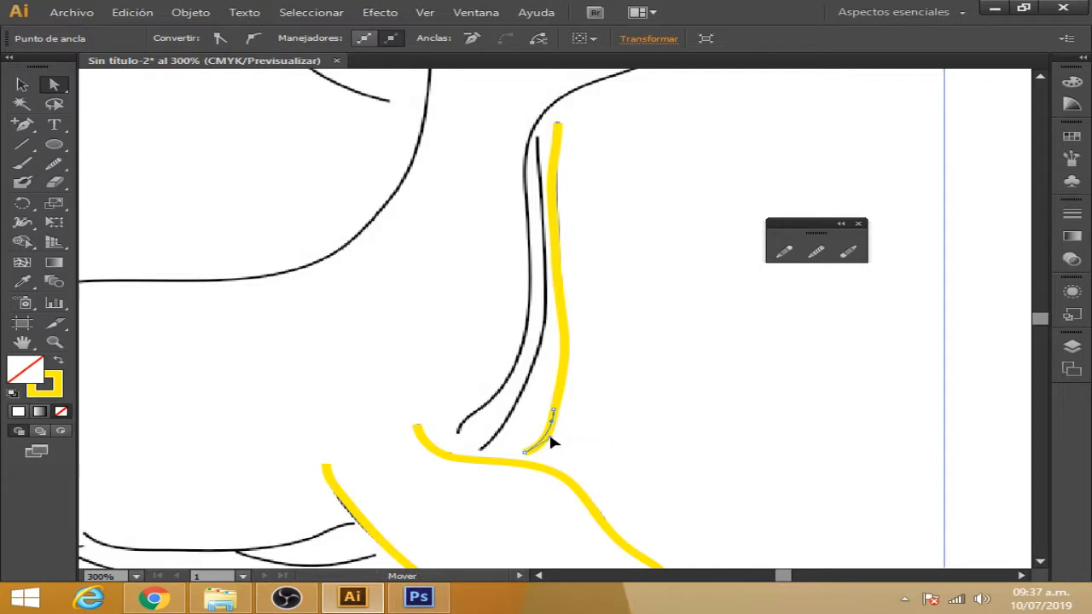
Trace the middle of the three tail lines from its lower end upward with the Pencil tool
{"action": "left_click", "coordinate": [21, 84]}
{"action": "left_click", "coordinate": [450, 329]}
{"action": "key", "text": "space"}
{"action": "left_click_drag", "start_coordinate": [496, 319], "coordinate": [482, 296]}
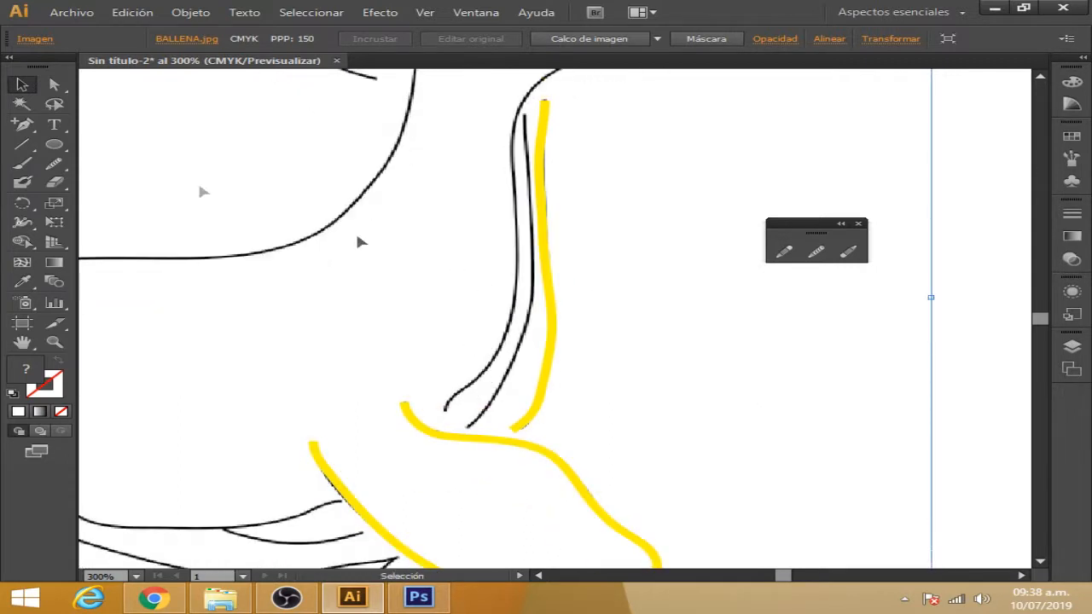
{"action": "left_click", "coordinate": [778, 250]}
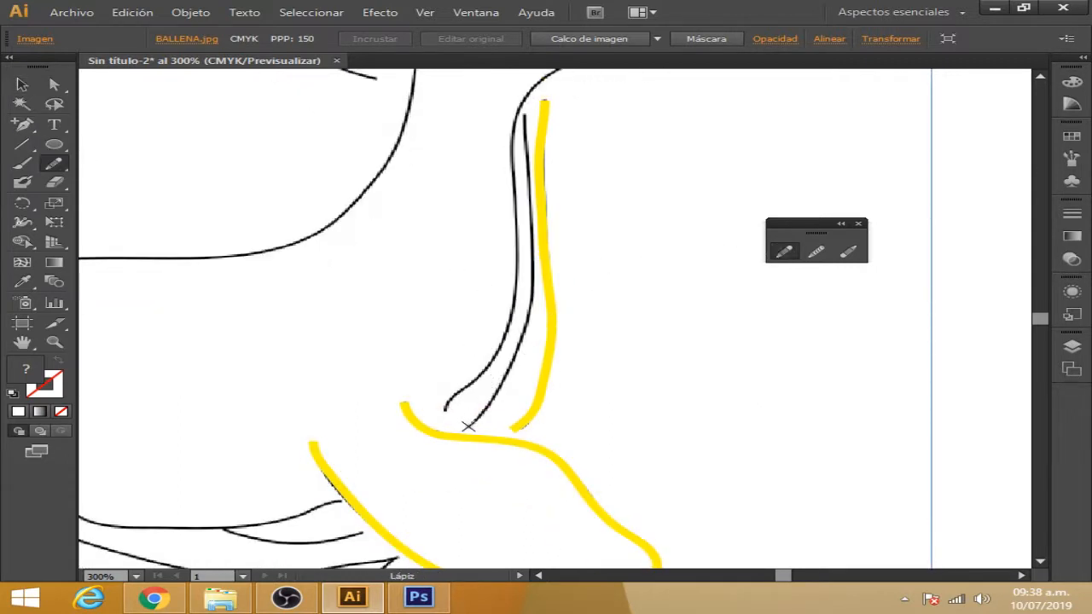
{"action": "mouse_move", "coordinate": [474, 418]}
{"action": "left_mouse_down"}
{"action": "mouse_move", "coordinate": [520, 350]}
{"action": "mouse_move", "coordinate": [531, 304]}
{"action": "mouse_move", "coordinate": [524, 114]}
{"action": "left_mouse_up"}
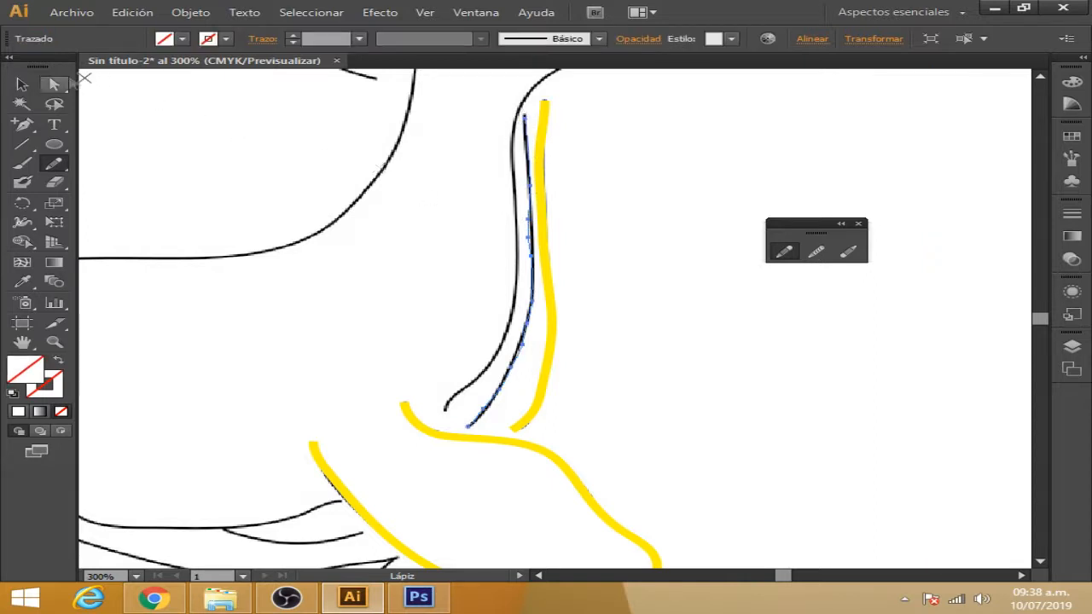
Give the traced middle tail line a yellow stroke of 3 pt
{"action": "left_click", "coordinate": [207, 38]}
{"action": "left_click", "coordinate": [103, 66]}
{"action": "left_click", "coordinate": [91, 72]}
{"action": "left_click", "coordinate": [294, 35]}
{"action": "left_click", "coordinate": [294, 35]}
{"action": "left_click", "coordinate": [293, 35]}
{"action": "left_click", "coordinate": [22, 85]}
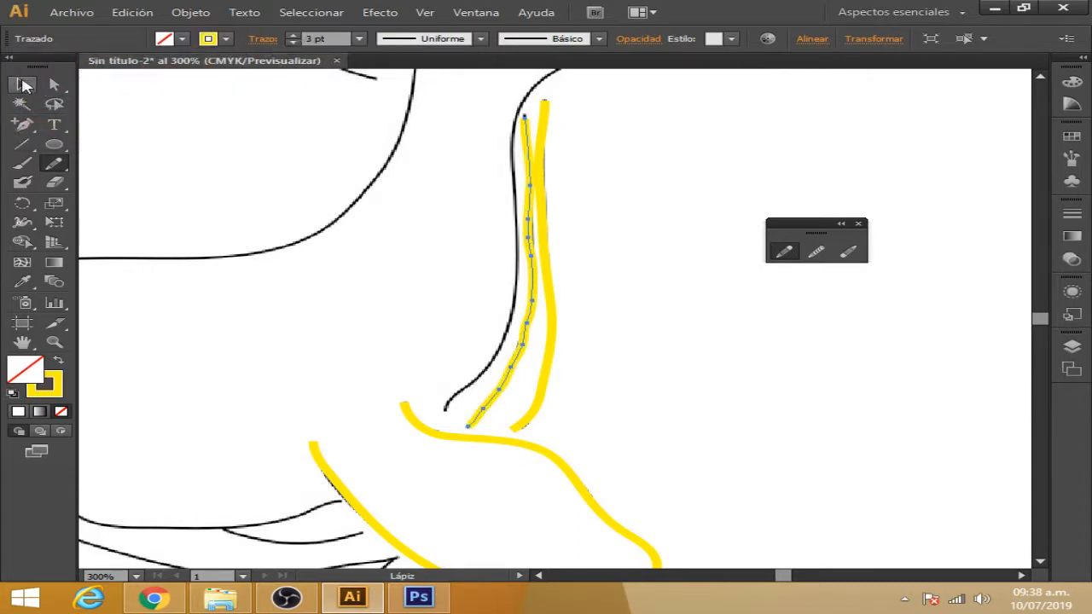
Smooth the bumps along the middle tail line with the Smooth tool
{"action": "left_click", "coordinate": [816, 251]}
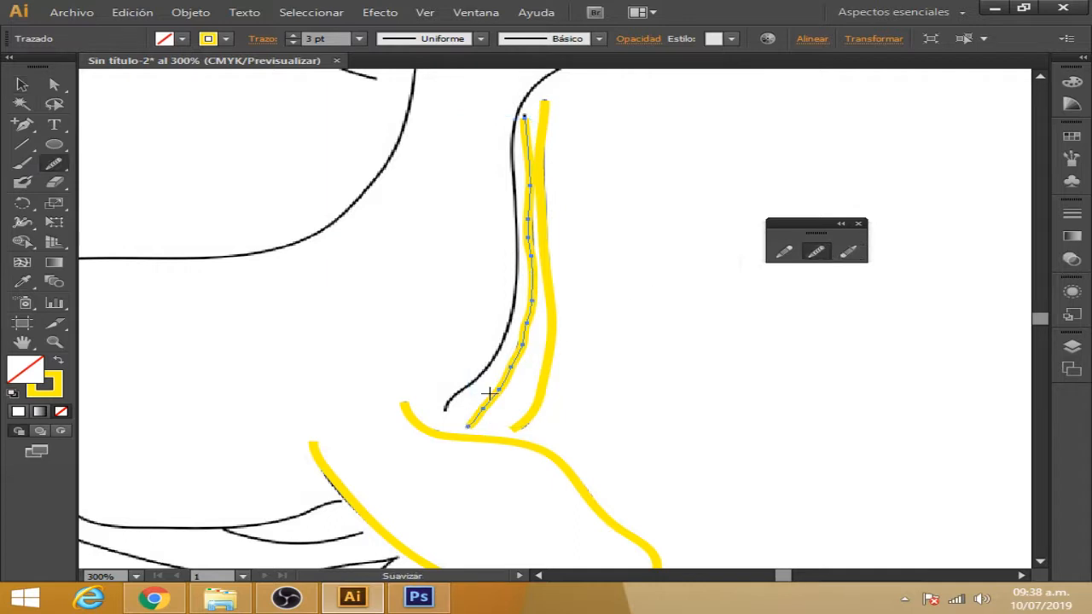
{"action": "left_click_drag", "start_coordinate": [509, 370], "coordinate": [520, 333]}
{"action": "mouse_move", "coordinate": [528, 254]}
{"action": "left_mouse_down"}
{"action": "mouse_move", "coordinate": [535, 195]}
{"action": "mouse_move", "coordinate": [530, 258]}
{"action": "mouse_move", "coordinate": [525, 143]}
{"action": "mouse_move", "coordinate": [524, 267]}
{"action": "left_mouse_up"}
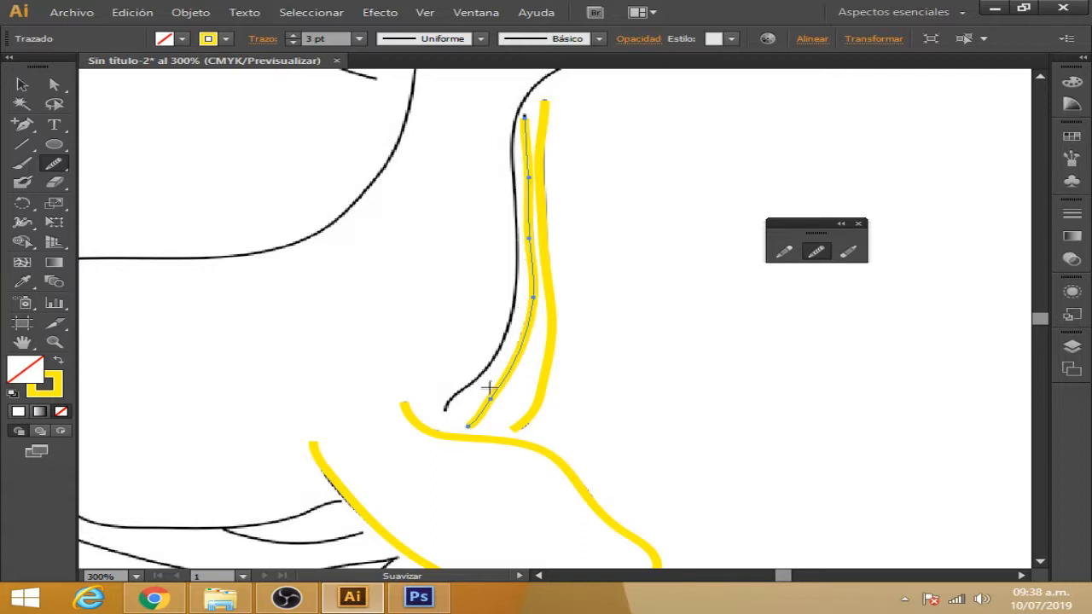
{"action": "mouse_move", "coordinate": [464, 414]}
{"action": "left_mouse_down"}
{"action": "mouse_move", "coordinate": [510, 379]}
{"action": "mouse_move", "coordinate": [493, 399]}
{"action": "mouse_move", "coordinate": [497, 372]}
{"action": "mouse_move", "coordinate": [474, 416]}
{"action": "left_mouse_up"}
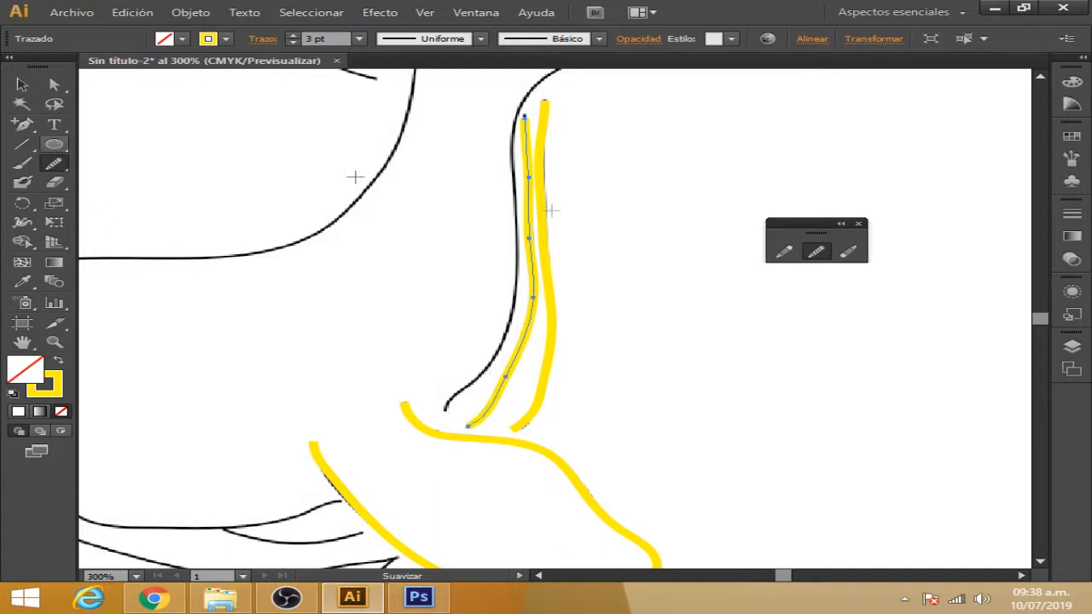
Trace the leftmost of the three tail lines and continue around the right fluke to the notch between the flukes
{"action": "left_click", "coordinate": [783, 251]}
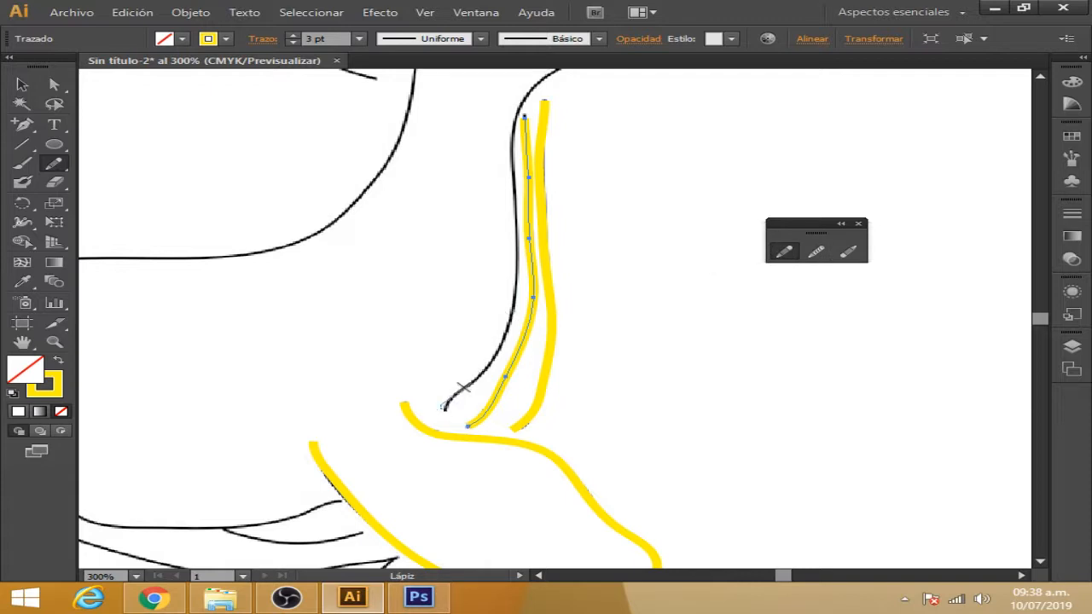
{"action": "mouse_move", "coordinate": [485, 365]}
{"action": "left_mouse_down"}
{"action": "mouse_move", "coordinate": [520, 275]}
{"action": "mouse_move", "coordinate": [516, 249]}
{"action": "mouse_move", "coordinate": [494, 361]}
{"action": "left_mouse_up"}
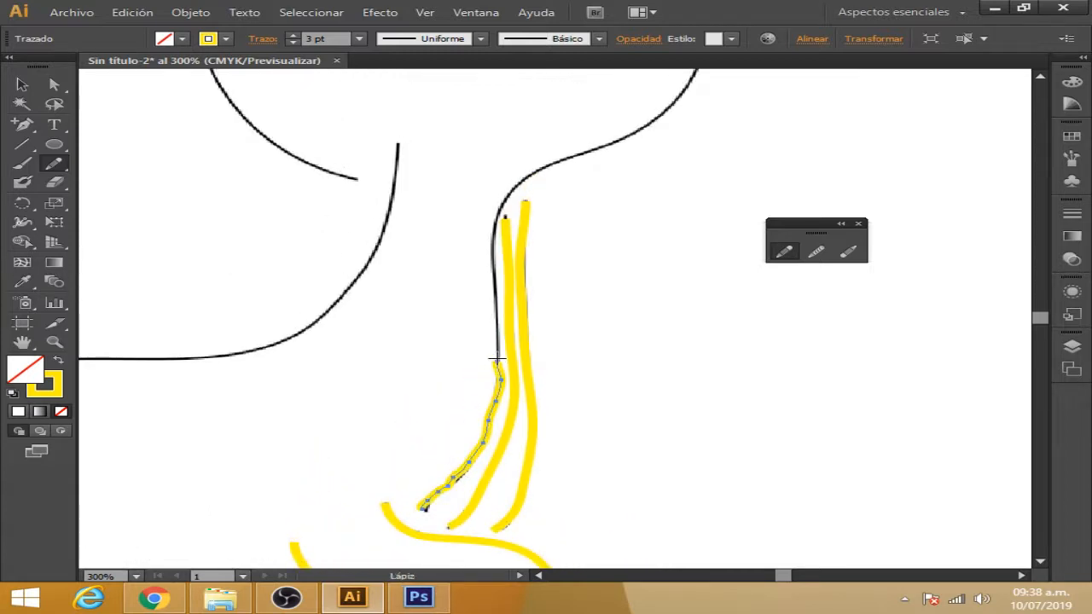
{"action": "left_click_drag", "start_coordinate": [496, 330], "coordinate": [486, 246]}
{"action": "mouse_move", "coordinate": [527, 172]}
{"action": "left_mouse_down"}
{"action": "mouse_move", "coordinate": [543, 159]}
{"action": "mouse_move", "coordinate": [572, 165]}
{"action": "mouse_move", "coordinate": [512, 275]}
{"action": "mouse_move", "coordinate": [478, 294]}
{"action": "left_mouse_up"}
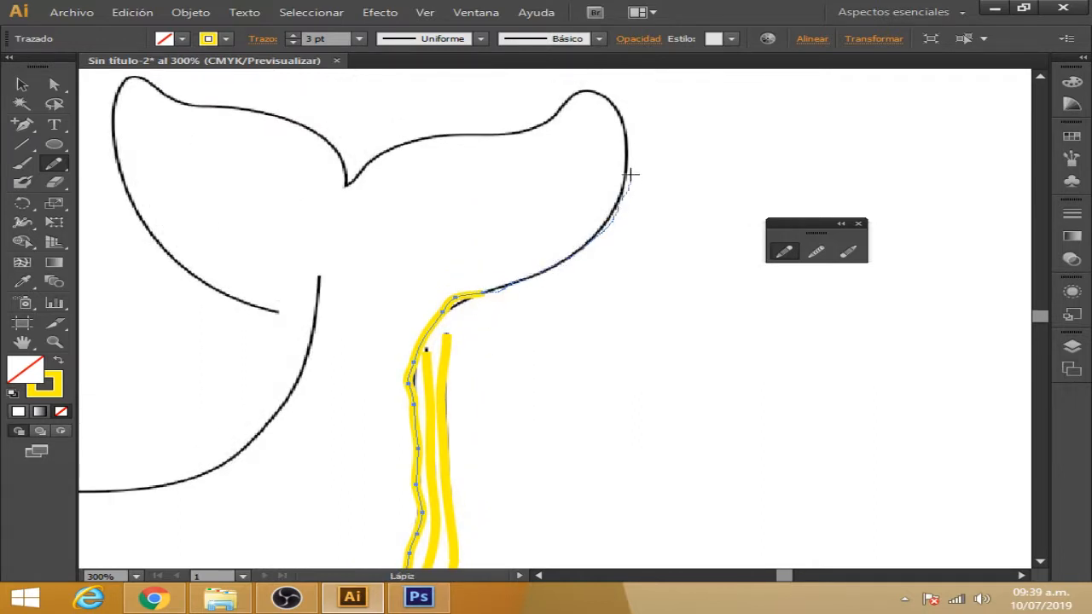
{"action": "left_click_drag", "start_coordinate": [629, 159], "coordinate": [589, 348]}
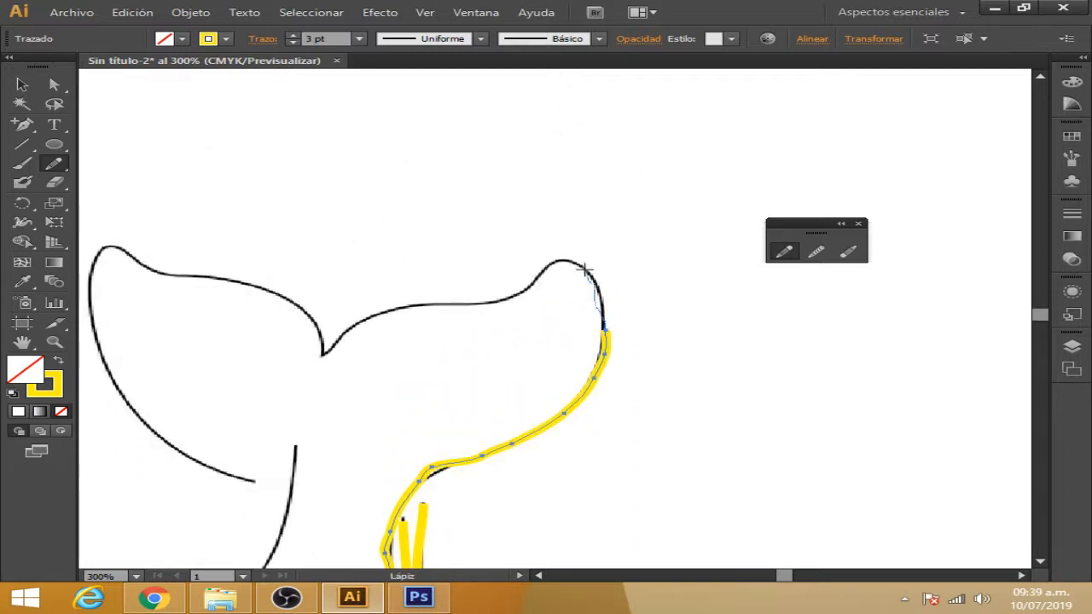
{"action": "left_click_drag", "start_coordinate": [544, 262], "coordinate": [537, 275]}
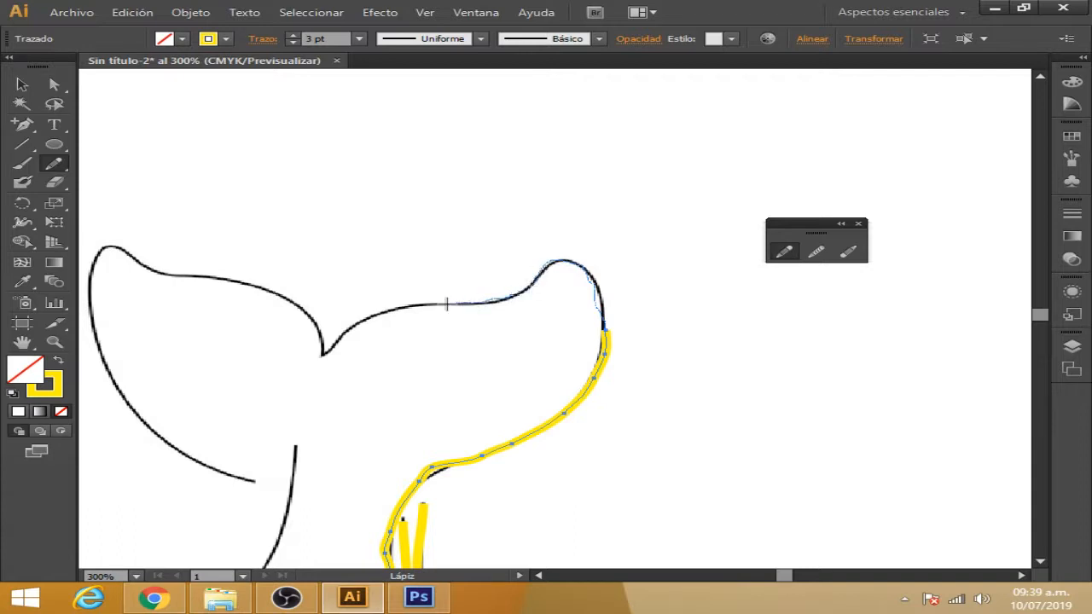
{"action": "mouse_move", "coordinate": [372, 315]}
{"action": "left_mouse_down"}
{"action": "mouse_move", "coordinate": [522, 286]}
{"action": "mouse_move", "coordinate": [512, 281]}
{"action": "left_mouse_up"}
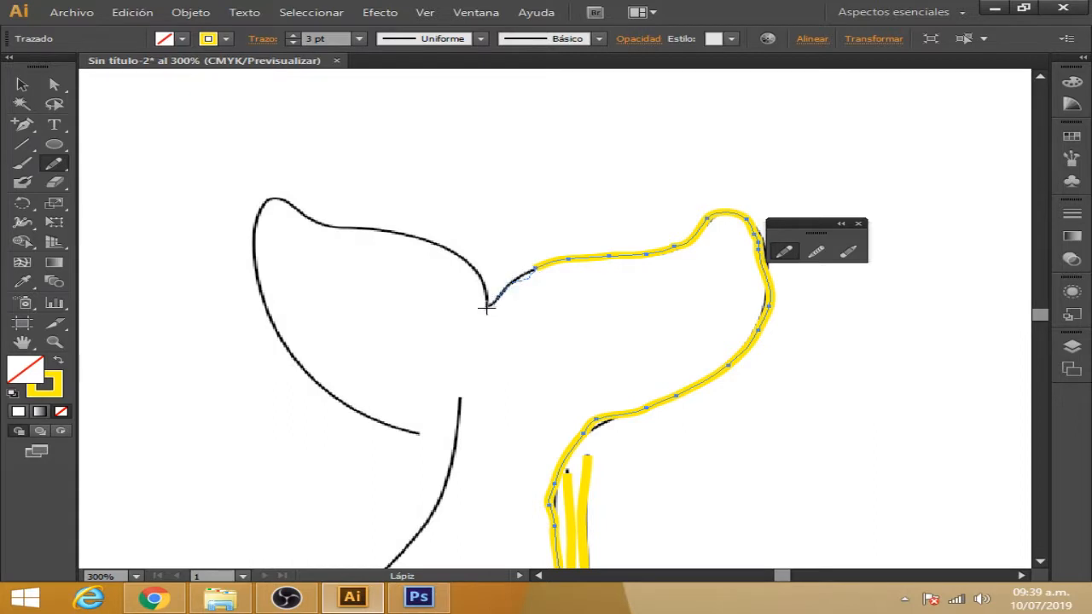
{"action": "left_click_drag", "start_coordinate": [486, 308], "coordinate": [459, 254]}
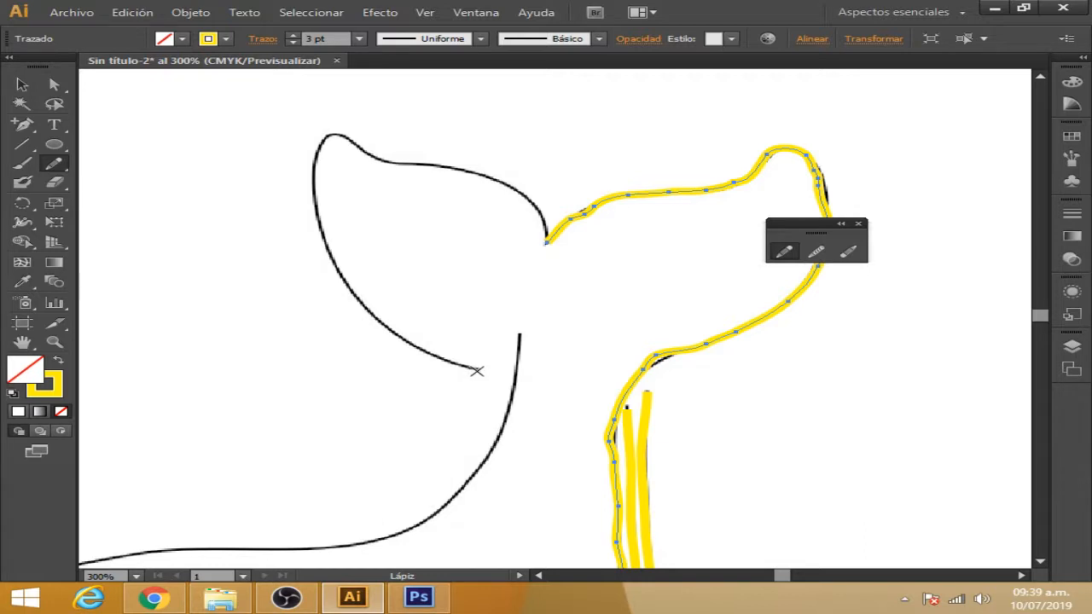
Trace the left tail fluke with the Pencil tool from its lower end around the tip to the central notch
{"action": "mouse_move", "coordinate": [470, 368]}
{"action": "left_mouse_down"}
{"action": "mouse_move", "coordinate": [389, 332]}
{"action": "mouse_move", "coordinate": [339, 277]}
{"action": "mouse_move", "coordinate": [310, 190]}
{"action": "mouse_move", "coordinate": [308, 162]}
{"action": "mouse_move", "coordinate": [325, 137]}
{"action": "left_mouse_up"}
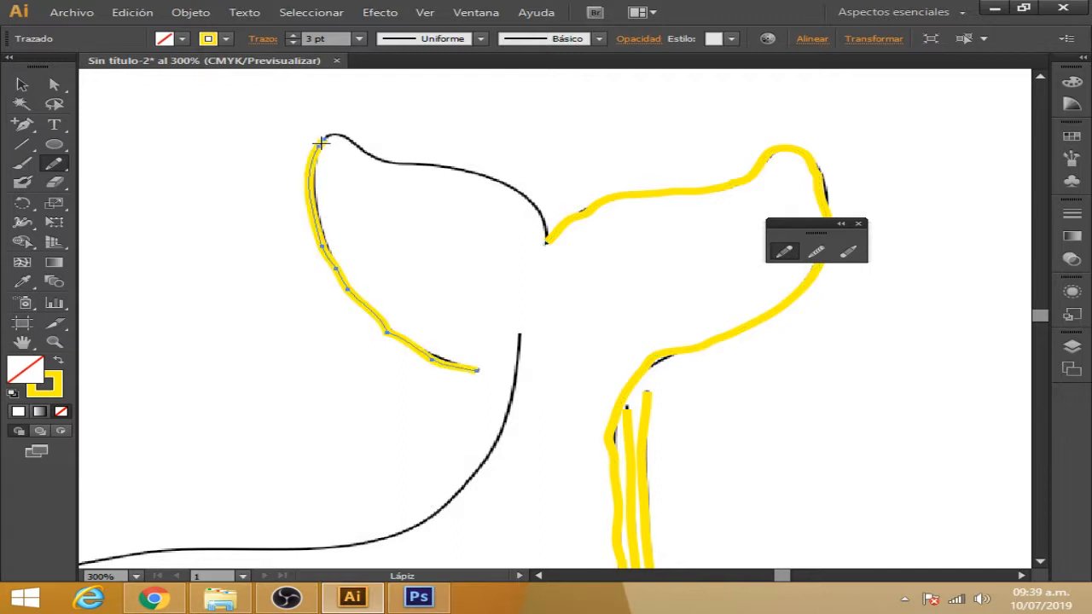
{"action": "left_click_drag", "start_coordinate": [353, 146], "coordinate": [532, 197]}
{"action": "left_click_drag", "start_coordinate": [548, 240], "coordinate": [546, 237]}
Select the path that includes the leftmost tail line and smooth its section running down the tail
{"action": "mouse_move", "coordinate": [544, 382]}
{"action": "left_mouse_down"}
{"action": "mouse_move", "coordinate": [577, 44]}
{"action": "mouse_move", "coordinate": [505, 180]}
{"action": "left_mouse_up"}
{"action": "left_click", "coordinate": [29, 89]}
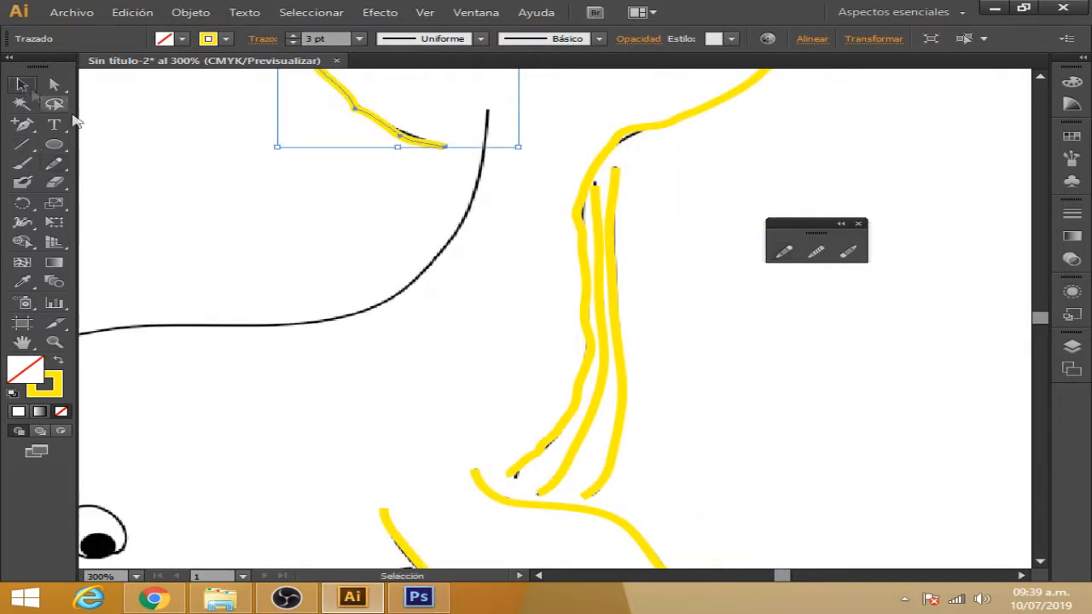
{"action": "left_click", "coordinate": [591, 350]}
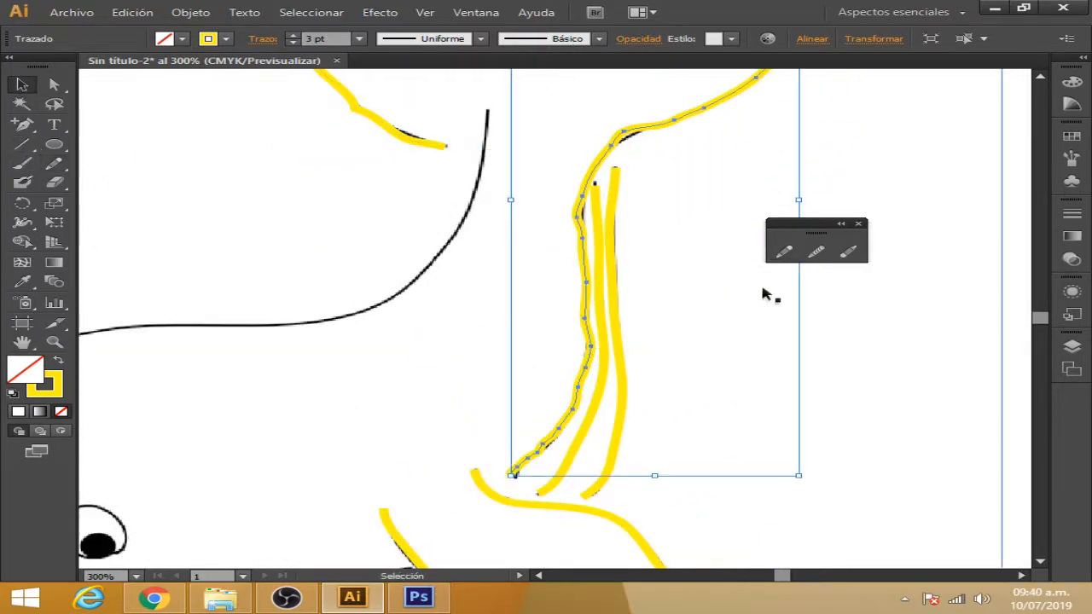
{"action": "left_click", "coordinate": [816, 252]}
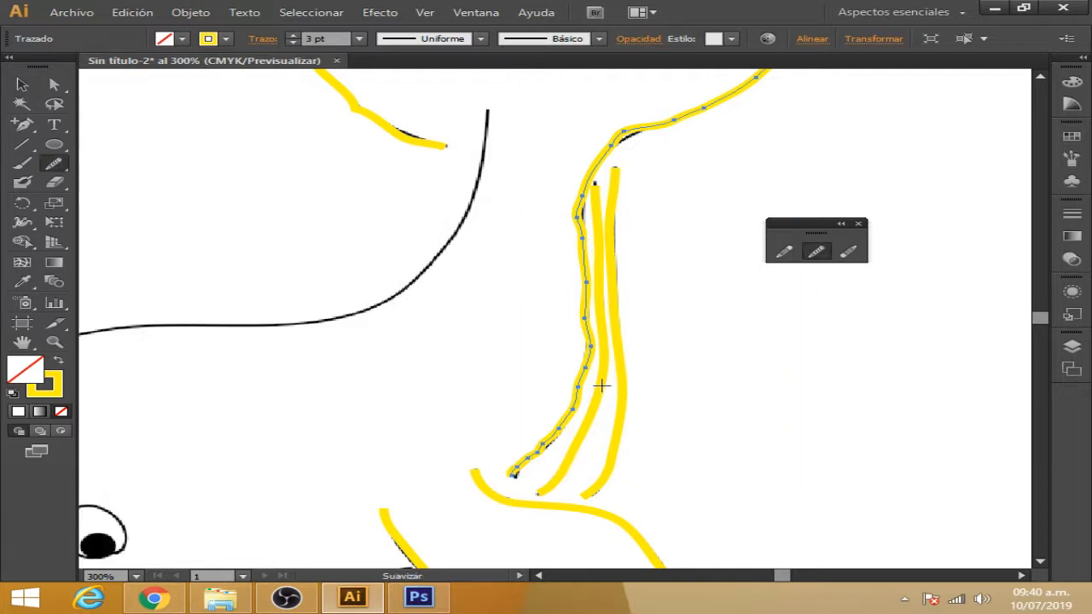
{"action": "mouse_move", "coordinate": [565, 419]}
{"action": "left_mouse_down"}
{"action": "mouse_move", "coordinate": [539, 441]}
{"action": "mouse_move", "coordinate": [571, 367]}
{"action": "mouse_move", "coordinate": [567, 384]}
{"action": "mouse_move", "coordinate": [572, 326]}
{"action": "left_mouse_up"}
{"action": "mouse_move", "coordinate": [537, 423]}
{"action": "left_mouse_down"}
{"action": "mouse_move", "coordinate": [588, 300]}
{"action": "mouse_move", "coordinate": [556, 421]}
{"action": "mouse_move", "coordinate": [588, 283]}
{"action": "mouse_move", "coordinate": [540, 463]}
{"action": "mouse_move", "coordinate": [559, 409]}
{"action": "mouse_move", "coordinate": [516, 473]}
{"action": "mouse_move", "coordinate": [539, 440]}
{"action": "mouse_move", "coordinate": [514, 454]}
{"action": "mouse_move", "coordinate": [556, 407]}
{"action": "mouse_move", "coordinate": [577, 332]}
{"action": "left_mouse_up"}
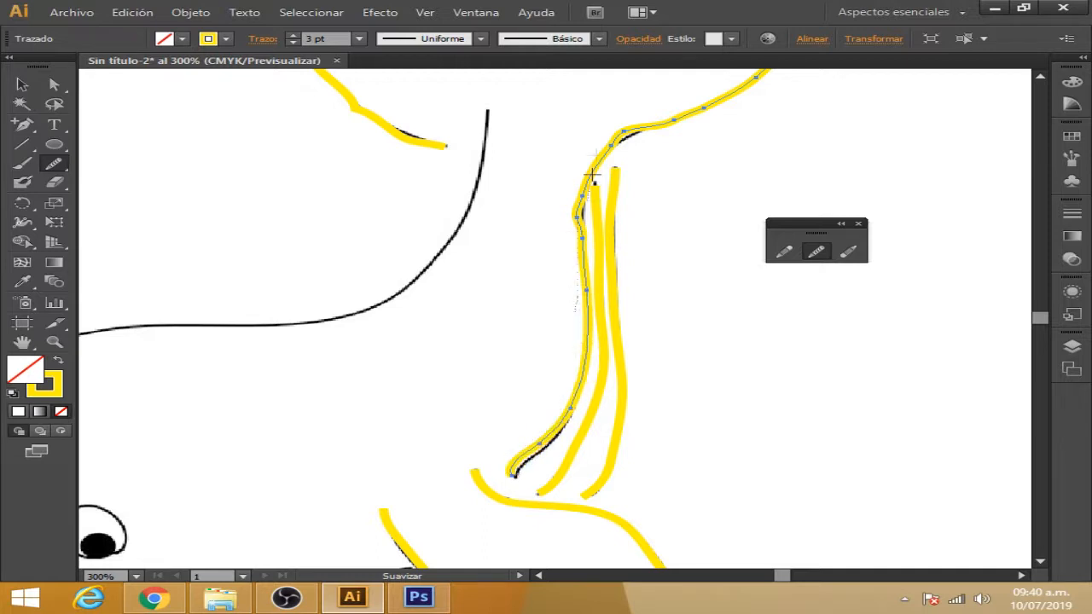
Smooth the same path around the tail bend and the lower and upper edges of the right fluke
{"action": "mouse_move", "coordinate": [580, 159]}
{"action": "left_mouse_down"}
{"action": "mouse_move", "coordinate": [575, 239]}
{"action": "mouse_move", "coordinate": [588, 141]}
{"action": "mouse_move", "coordinate": [595, 180]}
{"action": "mouse_move", "coordinate": [556, 200]}
{"action": "mouse_move", "coordinate": [458, 316]}
{"action": "left_mouse_up"}
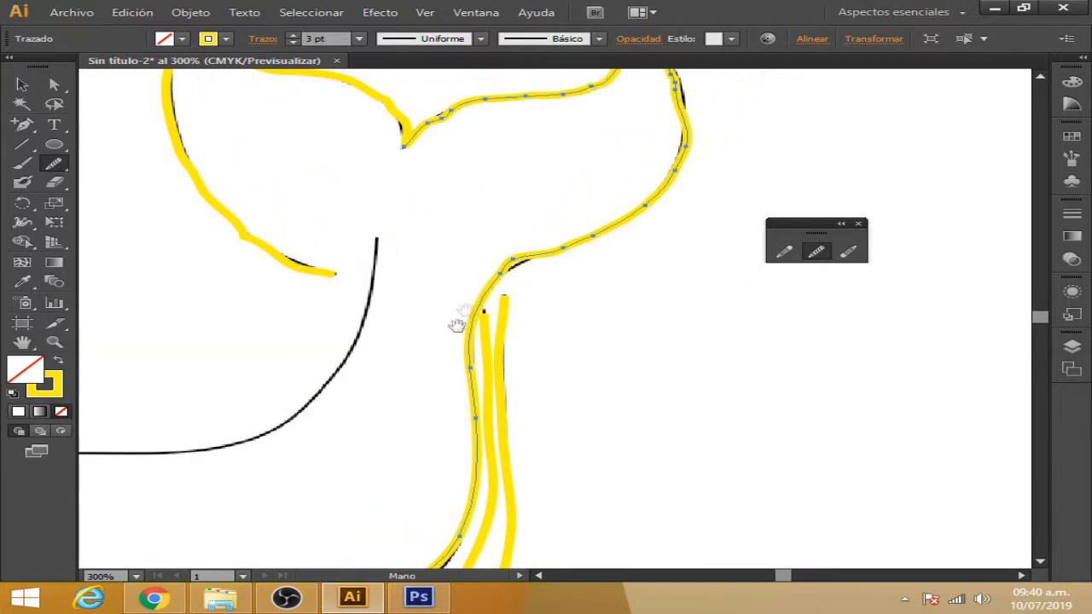
{"action": "mouse_move", "coordinate": [580, 234]}
{"action": "left_mouse_down"}
{"action": "mouse_move", "coordinate": [545, 236]}
{"action": "mouse_move", "coordinate": [540, 256]}
{"action": "mouse_move", "coordinate": [638, 210]}
{"action": "mouse_move", "coordinate": [704, 139]}
{"action": "mouse_move", "coordinate": [643, 180]}
{"action": "left_mouse_up"}
{"action": "key", "text": "space"}
{"action": "left_click_drag", "start_coordinate": [642, 186], "coordinate": [620, 344]}
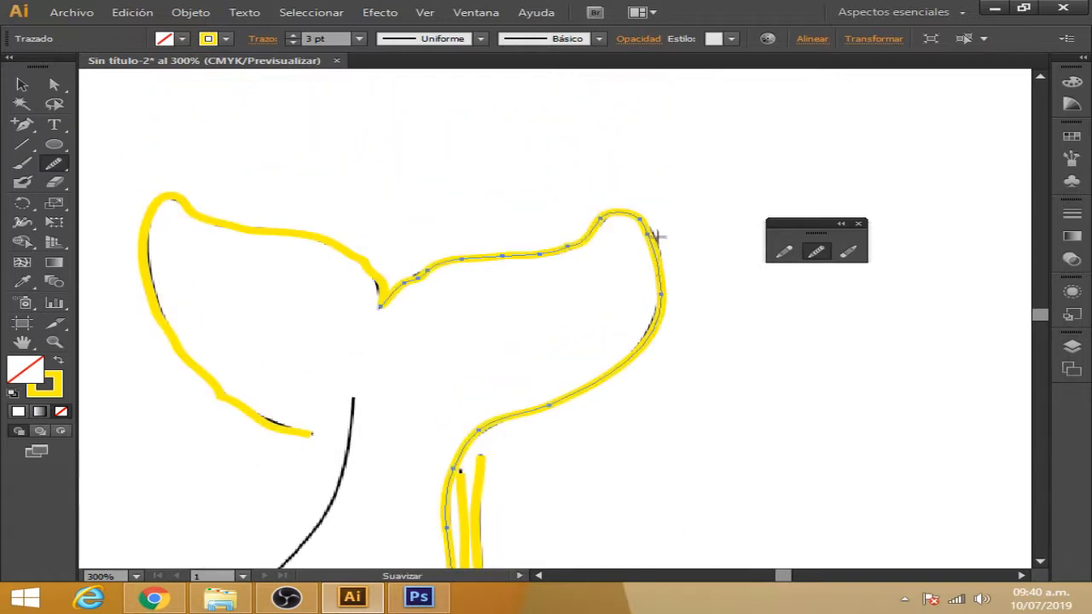
{"action": "mouse_move", "coordinate": [580, 240]}
{"action": "left_mouse_down"}
{"action": "mouse_move", "coordinate": [534, 256]}
{"action": "mouse_move", "coordinate": [553, 256]}
{"action": "mouse_move", "coordinate": [485, 256]}
{"action": "mouse_move", "coordinate": [541, 268]}
{"action": "mouse_move", "coordinate": [430, 274]}
{"action": "mouse_move", "coordinate": [454, 280]}
{"action": "mouse_move", "coordinate": [412, 297]}
{"action": "mouse_move", "coordinate": [436, 273]}
{"action": "mouse_move", "coordinate": [389, 289]}
{"action": "mouse_move", "coordinate": [436, 273]}
{"action": "left_mouse_up"}
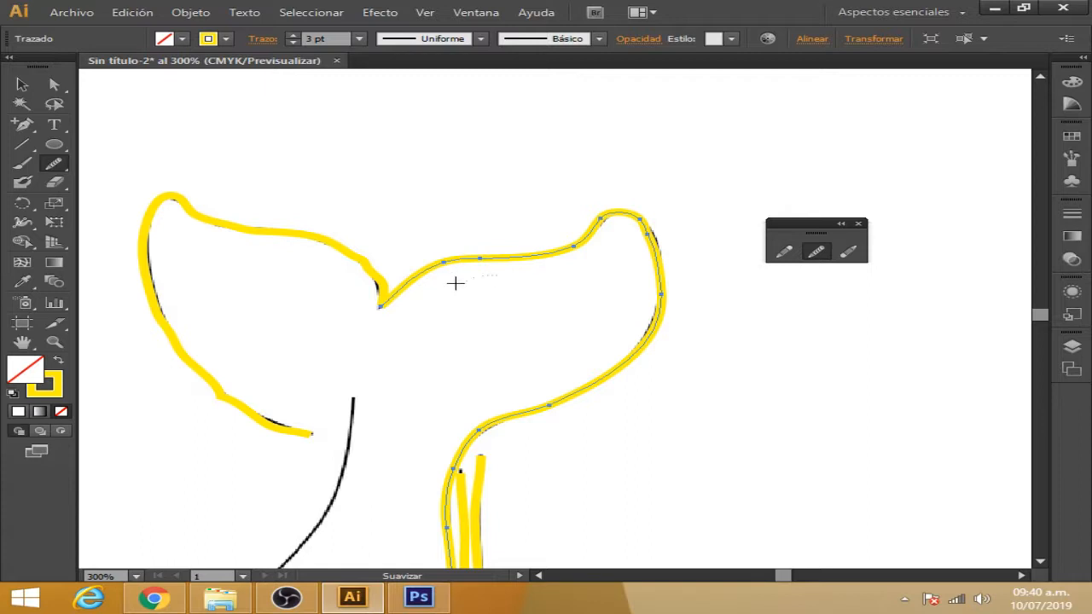
Select the BALLENA.jpg sketch image and lock it so that only the traced paths can be selected
{"action": "scroll", "coordinate": [453, 353], "scroll_direction": "left", "scroll_amount": 3}
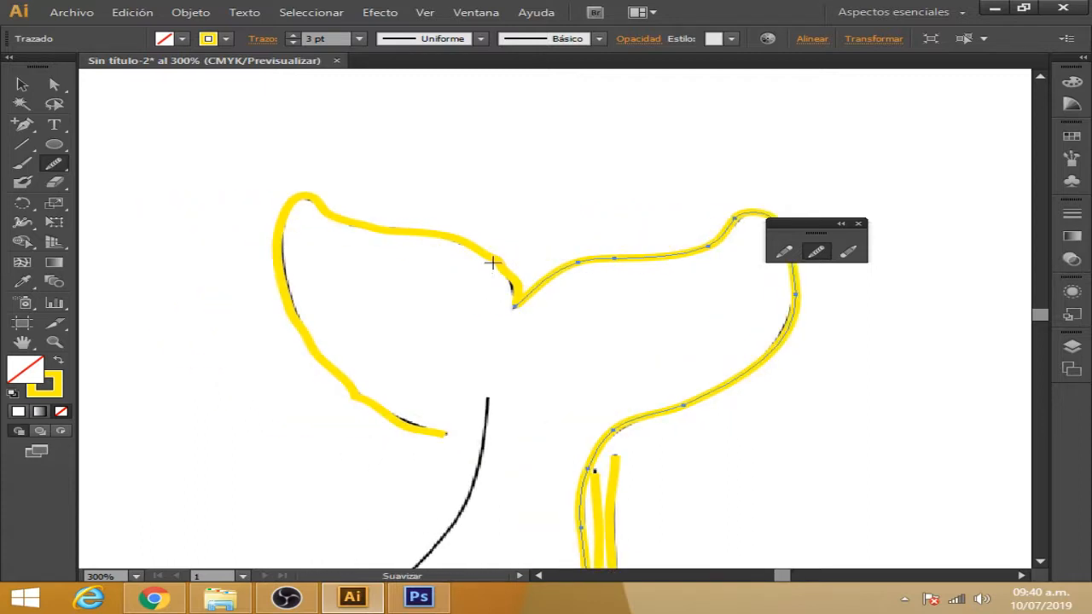
{"action": "left_click", "coordinate": [22, 84]}
{"action": "left_click", "coordinate": [307, 207]}
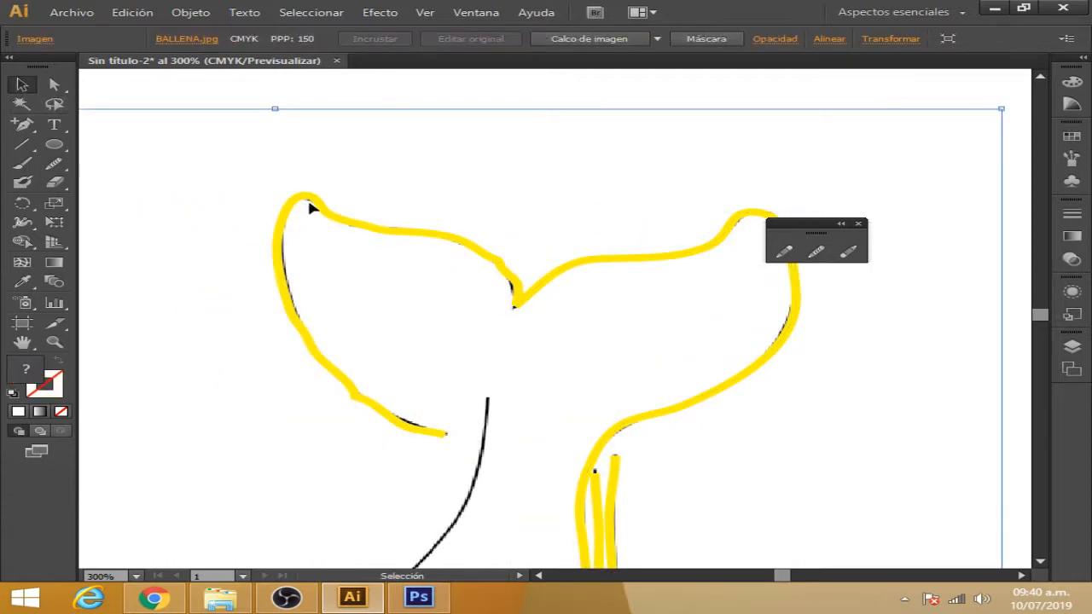
{"action": "left_click", "coordinate": [313, 203]}
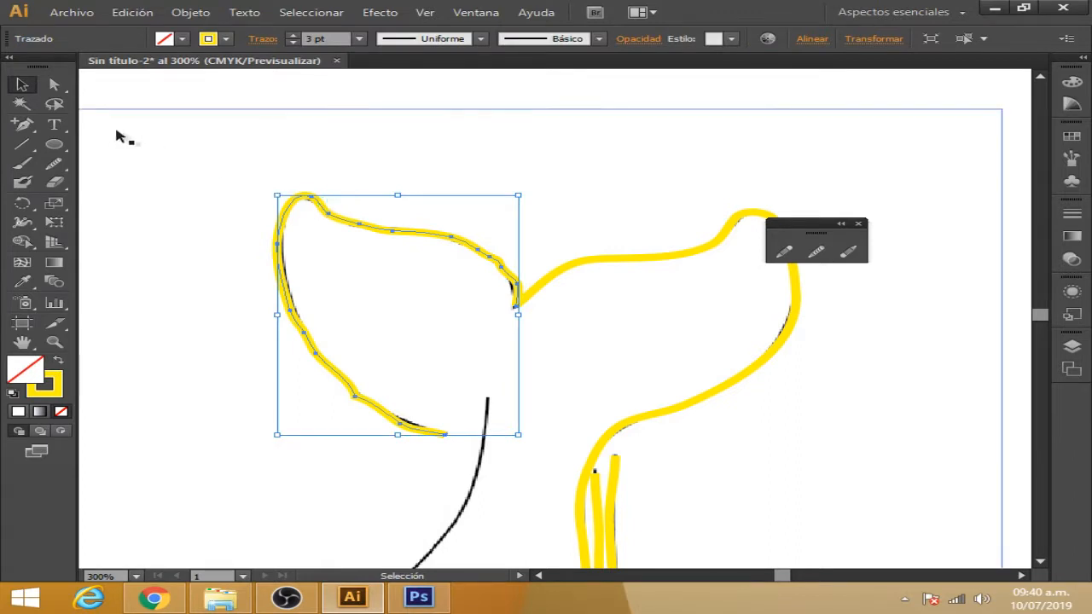
{"action": "left_click", "coordinate": [157, 135]}
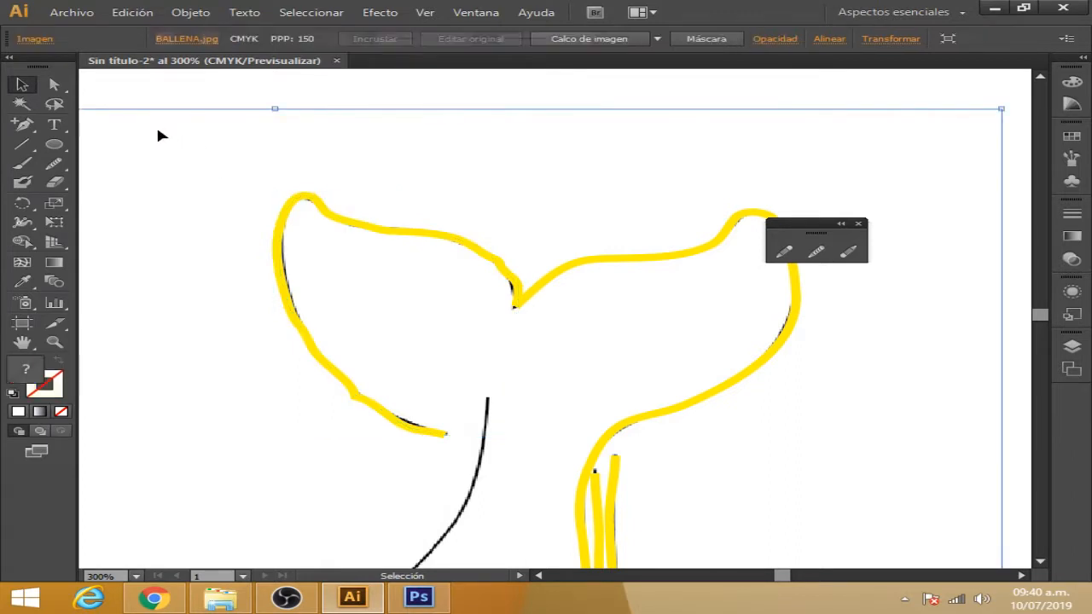
{"action": "left_click", "coordinate": [190, 12]}
{"action": "mouse_move", "coordinate": [438, 106]}
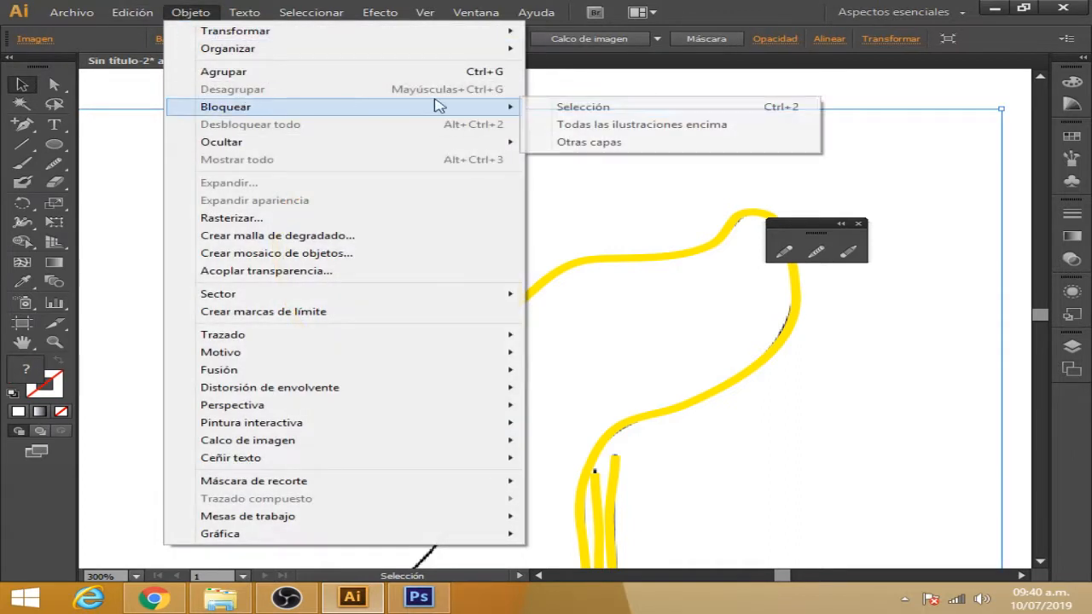
{"action": "left_click", "coordinate": [559, 108]}
Select the left fluke path and smooth its upper edge and its outer lower edge with the Smooth tool
{"action": "left_click", "coordinate": [396, 228]}
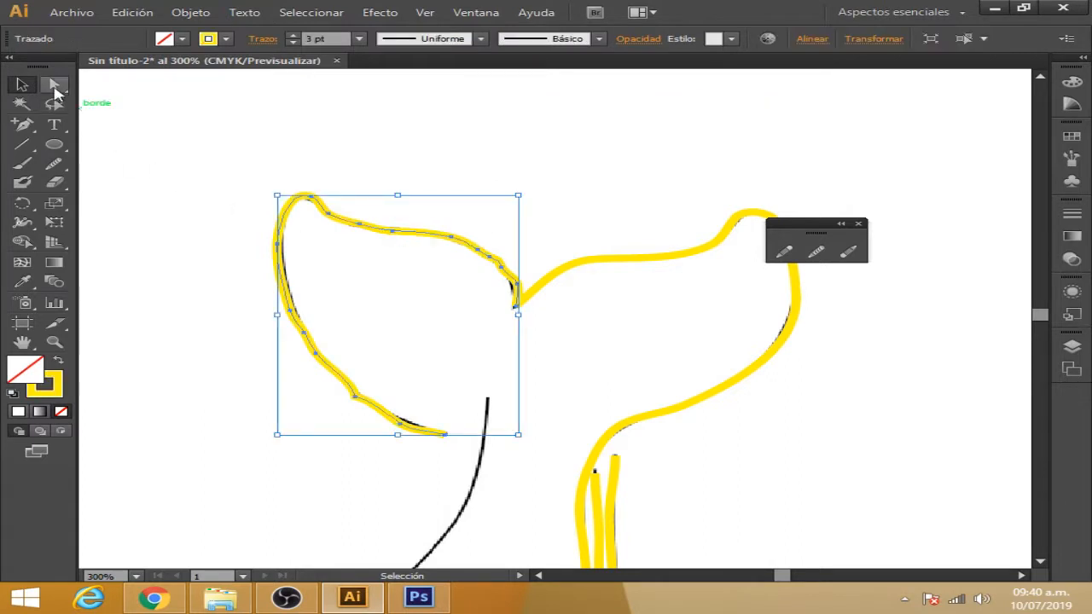
{"action": "left_click", "coordinate": [816, 251]}
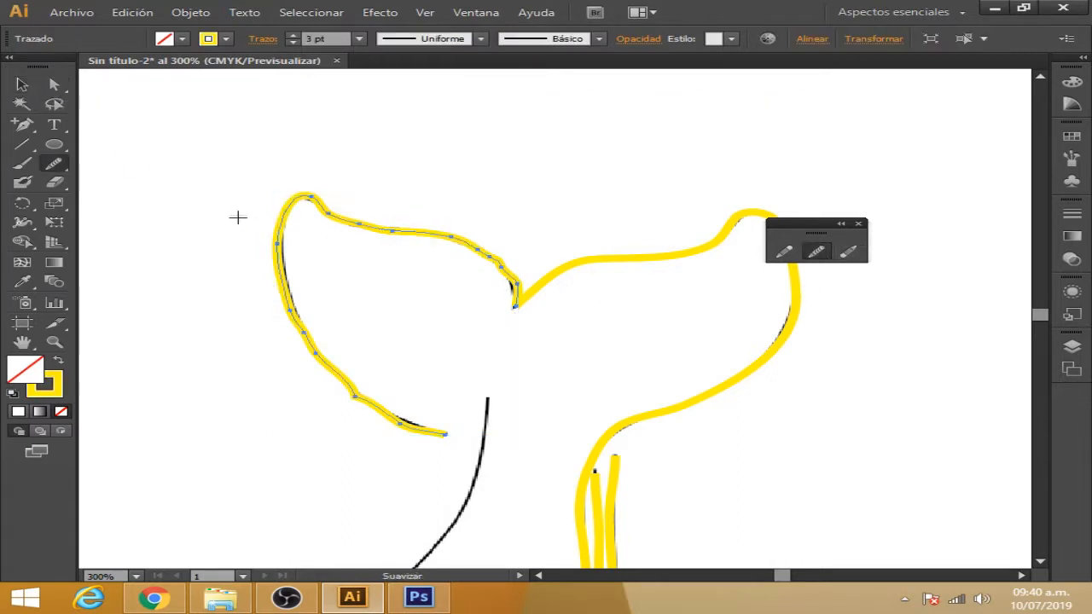
{"action": "mouse_move", "coordinate": [392, 240]}
{"action": "left_mouse_down"}
{"action": "mouse_move", "coordinate": [464, 261]}
{"action": "mouse_move", "coordinate": [498, 288]}
{"action": "mouse_move", "coordinate": [495, 261]}
{"action": "mouse_move", "coordinate": [478, 260]}
{"action": "left_mouse_up"}
{"action": "mouse_move", "coordinate": [304, 256]}
{"action": "left_mouse_down"}
{"action": "mouse_move", "coordinate": [287, 273]}
{"action": "mouse_move", "coordinate": [307, 317]}
{"action": "mouse_move", "coordinate": [280, 244]}
{"action": "mouse_move", "coordinate": [383, 402]}
{"action": "mouse_move", "coordinate": [349, 383]}
{"action": "mouse_move", "coordinate": [309, 331]}
{"action": "mouse_move", "coordinate": [368, 370]}
{"action": "mouse_move", "coordinate": [390, 415]}
{"action": "left_mouse_up"}
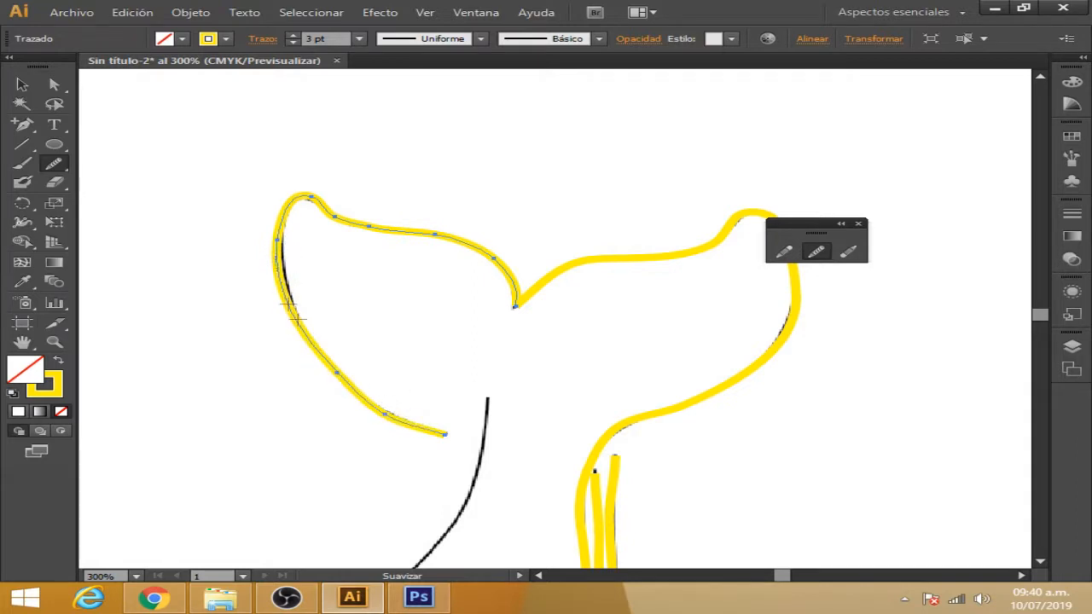
Trace the whale's back with the Pencil tool from the tail, over the forehead and around the snout
{"action": "left_click_drag", "start_coordinate": [417, 470], "coordinate": [530, 249]}
{"action": "left_click_drag", "start_coordinate": [456, 314], "coordinate": [501, 291]}
{"action": "left_click", "coordinate": [785, 251]}
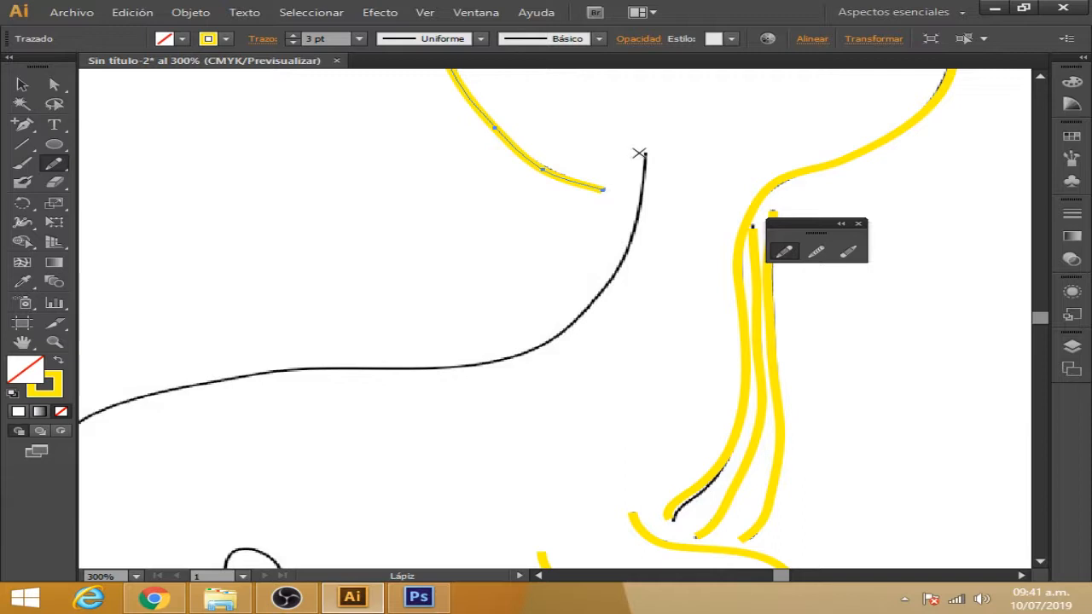
{"action": "mouse_move", "coordinate": [646, 153]}
{"action": "left_mouse_down"}
{"action": "mouse_move", "coordinate": [624, 255]}
{"action": "mouse_move", "coordinate": [584, 312]}
{"action": "left_mouse_up"}
{"action": "mouse_move", "coordinate": [526, 352]}
{"action": "left_mouse_down"}
{"action": "mouse_move", "coordinate": [171, 388]}
{"action": "mouse_move", "coordinate": [412, 382]}
{"action": "mouse_move", "coordinate": [548, 325]}
{"action": "left_mouse_up"}
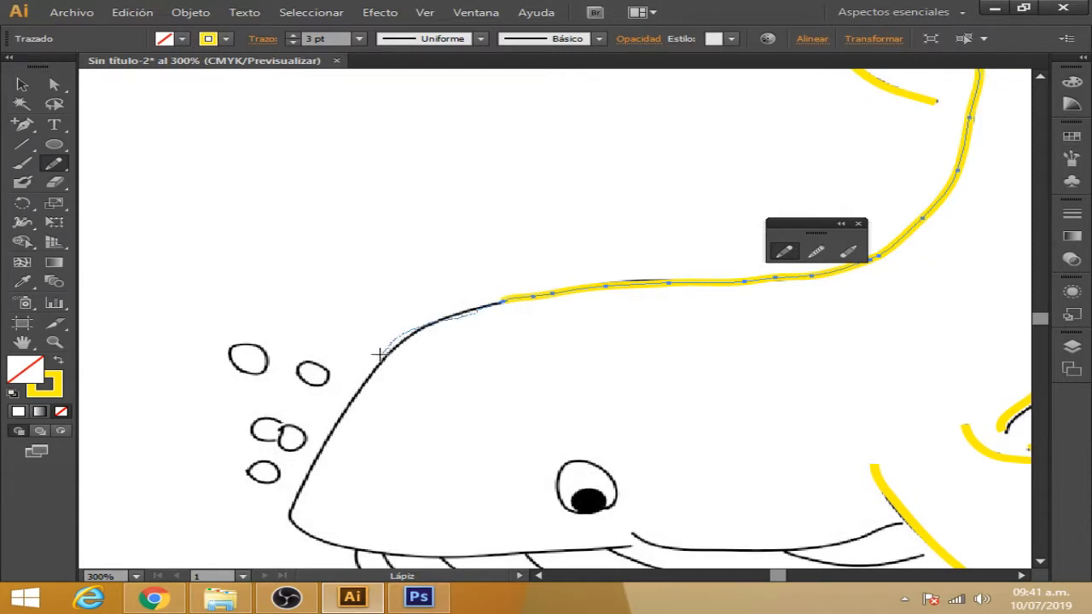
{"action": "left_click_drag", "start_coordinate": [335, 429], "coordinate": [315, 458]}
{"action": "left_click_drag", "start_coordinate": [305, 533], "coordinate": [324, 538]}
Extend the head outline from the snout along the mouth line to its end below the eye
{"action": "key", "text": "space"}
{"action": "left_click_drag", "start_coordinate": [435, 538], "coordinate": [341, 264]}
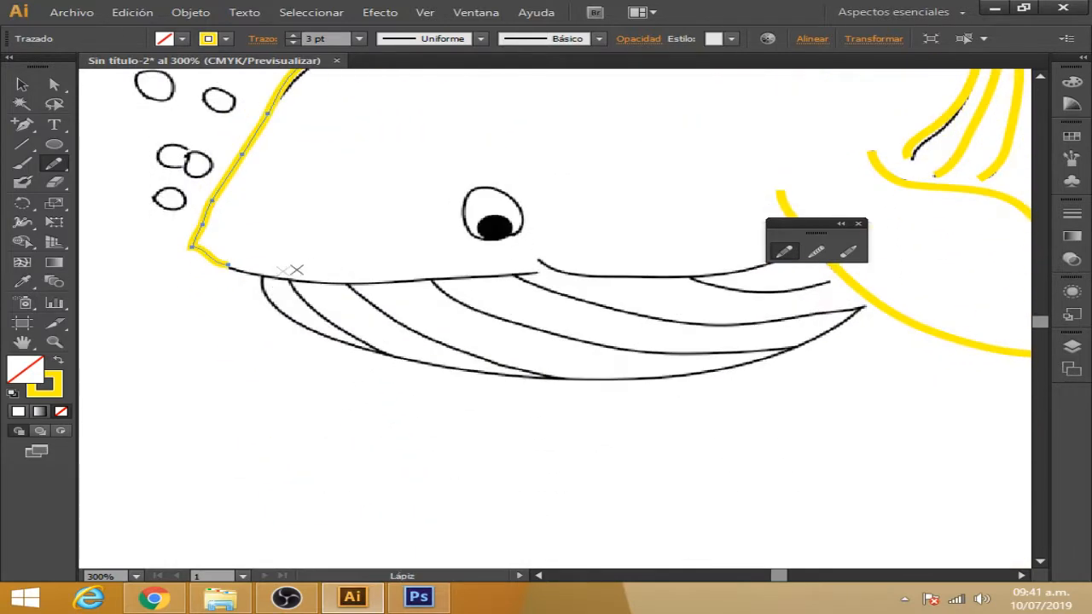
{"action": "left_click_drag", "start_coordinate": [276, 279], "coordinate": [410, 280]}
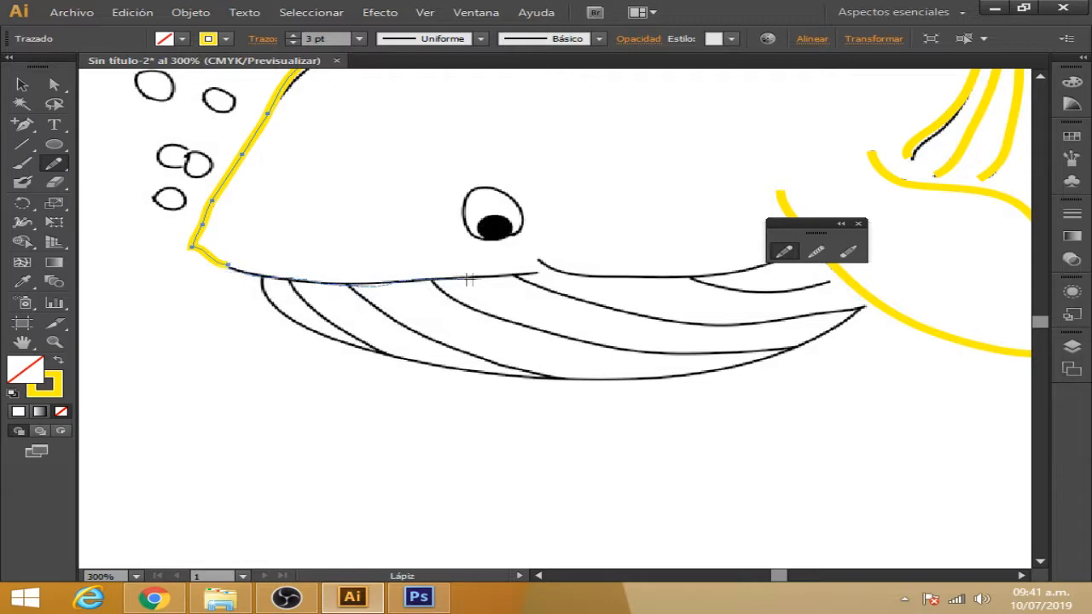
{"action": "left_click_drag", "start_coordinate": [536, 273], "coordinate": [538, 274]}
Smooth the new path along the mouth line, around the snout and up over the forehead
{"action": "key", "text": "space"}
{"action": "left_click_drag", "start_coordinate": [420, 284], "coordinate": [456, 378]}
{"action": "left_click", "coordinate": [815, 251]}
{"action": "mouse_move", "coordinate": [529, 360]}
{"action": "left_mouse_down"}
{"action": "mouse_move", "coordinate": [387, 375]}
{"action": "mouse_move", "coordinate": [408, 364]}
{"action": "mouse_move", "coordinate": [307, 360]}
{"action": "mouse_move", "coordinate": [528, 369]}
{"action": "mouse_move", "coordinate": [417, 363]}
{"action": "left_mouse_up"}
{"action": "mouse_move", "coordinate": [257, 346]}
{"action": "left_mouse_down"}
{"action": "mouse_move", "coordinate": [230, 334]}
{"action": "mouse_move", "coordinate": [242, 308]}
{"action": "mouse_move", "coordinate": [239, 336]}
{"action": "mouse_move", "coordinate": [298, 226]}
{"action": "left_mouse_up"}
{"action": "mouse_move", "coordinate": [327, 167]}
{"action": "left_mouse_down"}
{"action": "mouse_move", "coordinate": [358, 150]}
{"action": "mouse_move", "coordinate": [378, 163]}
{"action": "left_mouse_up"}
Smooth the remainder of the path along the back and up the curve toward the tail
{"action": "key", "text": "space"}
{"action": "left_click_drag", "start_coordinate": [396, 221], "coordinate": [298, 297]}
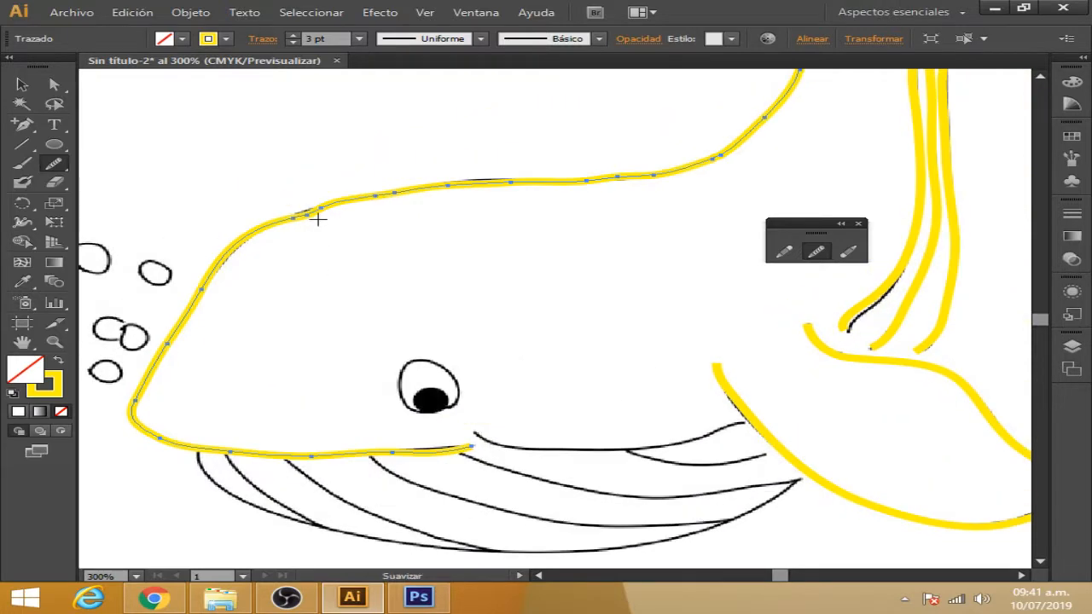
{"action": "mouse_move", "coordinate": [345, 205]}
{"action": "left_mouse_down"}
{"action": "mouse_move", "coordinate": [309, 230]}
{"action": "mouse_move", "coordinate": [432, 191]}
{"action": "mouse_move", "coordinate": [497, 194]}
{"action": "left_mouse_up"}
{"action": "left_click_drag", "start_coordinate": [667, 188], "coordinate": [439, 338]}
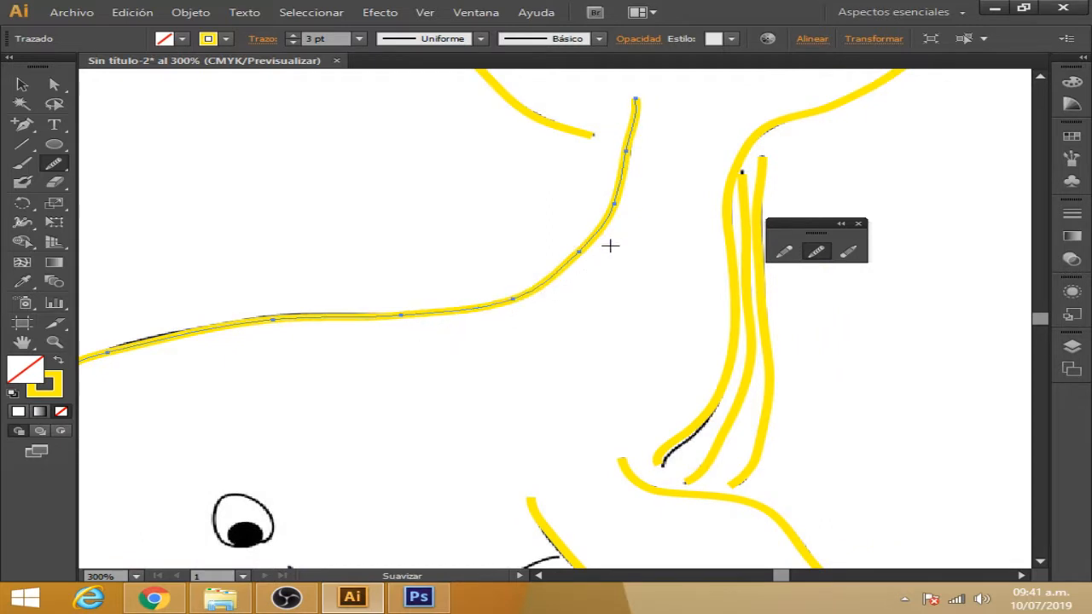
{"action": "left_click_drag", "start_coordinate": [600, 237], "coordinate": [632, 176]}
{"action": "mouse_move", "coordinate": [650, 122]}
{"action": "left_mouse_down"}
{"action": "mouse_move", "coordinate": [502, 281]}
{"action": "mouse_move", "coordinate": [493, 251]}
{"action": "left_mouse_up"}
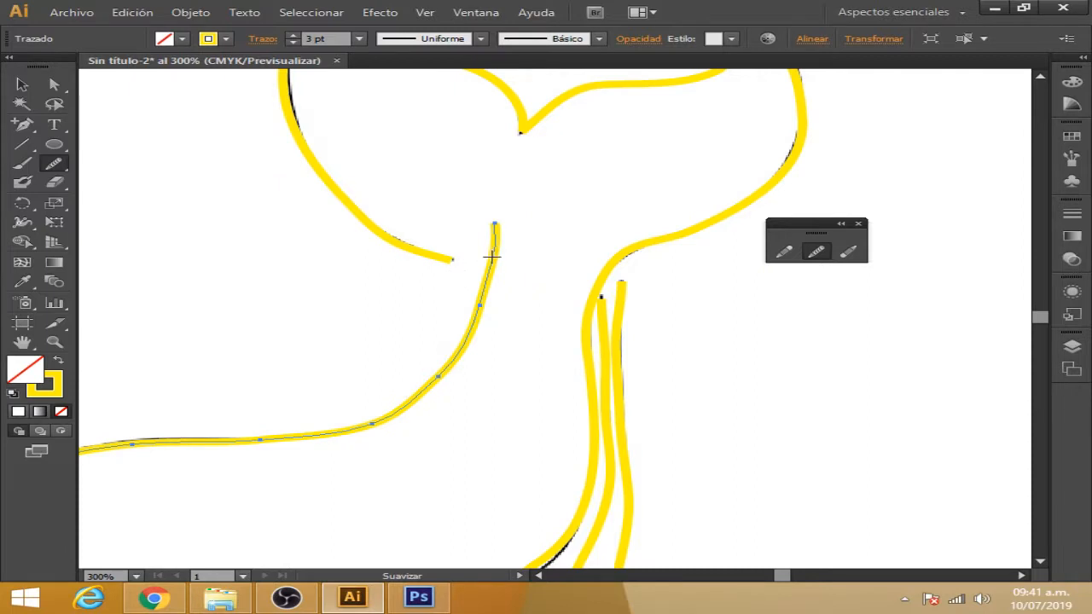
Adjust the direction handle of the back path's upper end point to follow the sketch, and deselect the path
{"action": "left_click", "coordinate": [54, 85]}
{"action": "left_click", "coordinate": [496, 226]}
{"action": "left_click_drag", "start_coordinate": [498, 251], "coordinate": [493, 255]}
{"action": "left_click", "coordinate": [23, 84]}
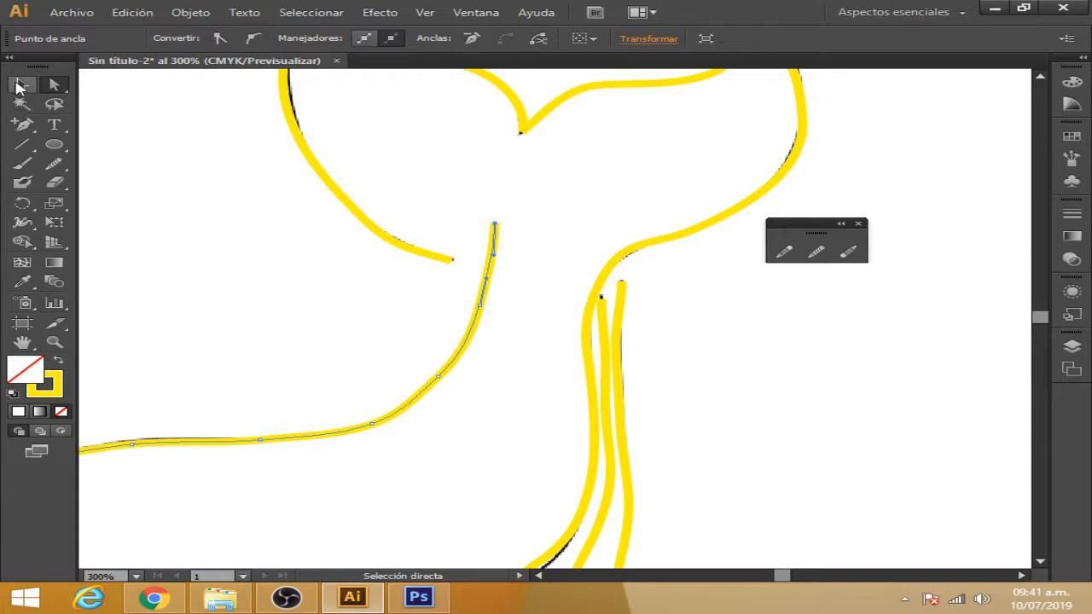
{"action": "left_click", "coordinate": [284, 314]}
Trace the curved mouth line from behind the eye to the fin with the Pencil tool and smooth it
{"action": "left_click_drag", "start_coordinate": [301, 363], "coordinate": [409, 253]}
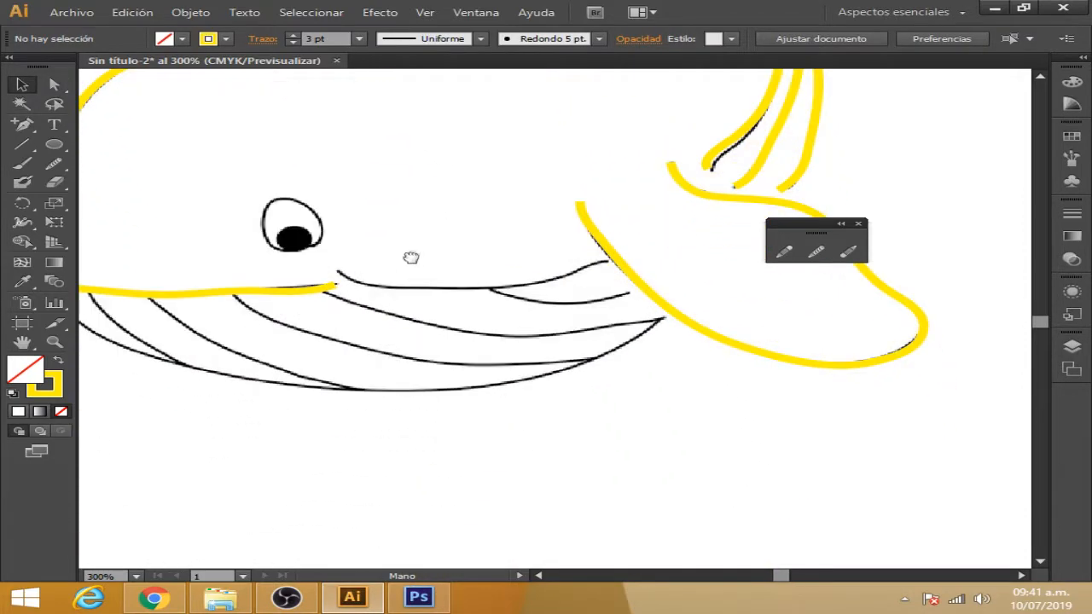
{"action": "left_click", "coordinate": [782, 250]}
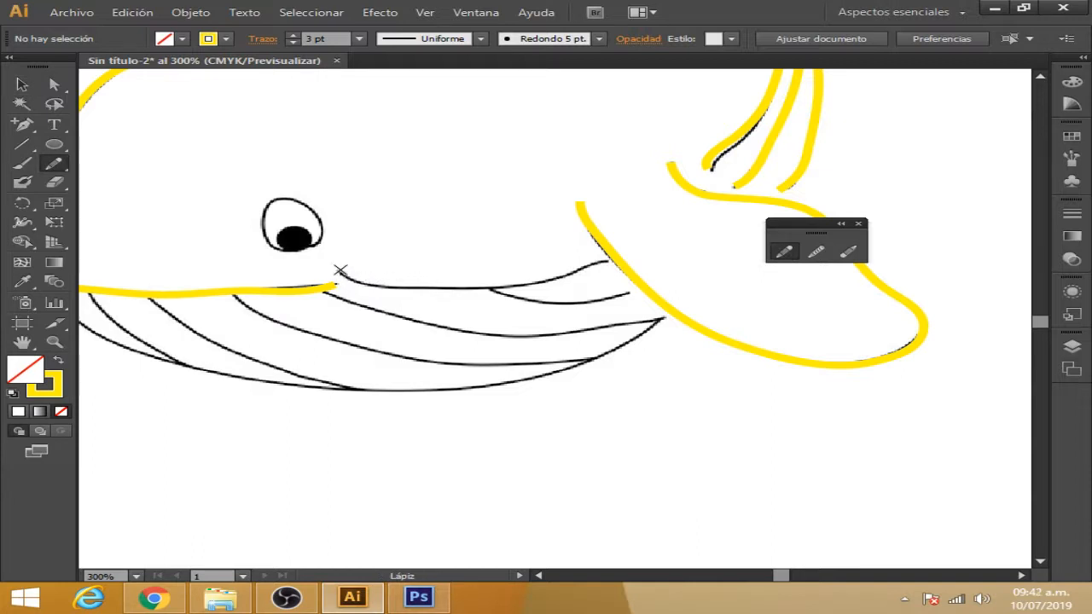
{"action": "mouse_move", "coordinate": [364, 282]}
{"action": "left_mouse_down"}
{"action": "mouse_move", "coordinate": [502, 289]}
{"action": "mouse_move", "coordinate": [607, 260]}
{"action": "left_mouse_up"}
{"action": "left_click", "coordinate": [808, 254]}
{"action": "left_click_drag", "start_coordinate": [415, 287], "coordinate": [550, 269]}
Trace the short curve branching below the rear mouth line with the Pencil tool and smooth it
{"action": "key", "text": "space"}
{"action": "left_click_drag", "start_coordinate": [483, 363], "coordinate": [458, 352]}
{"action": "left_click", "coordinate": [783, 252]}
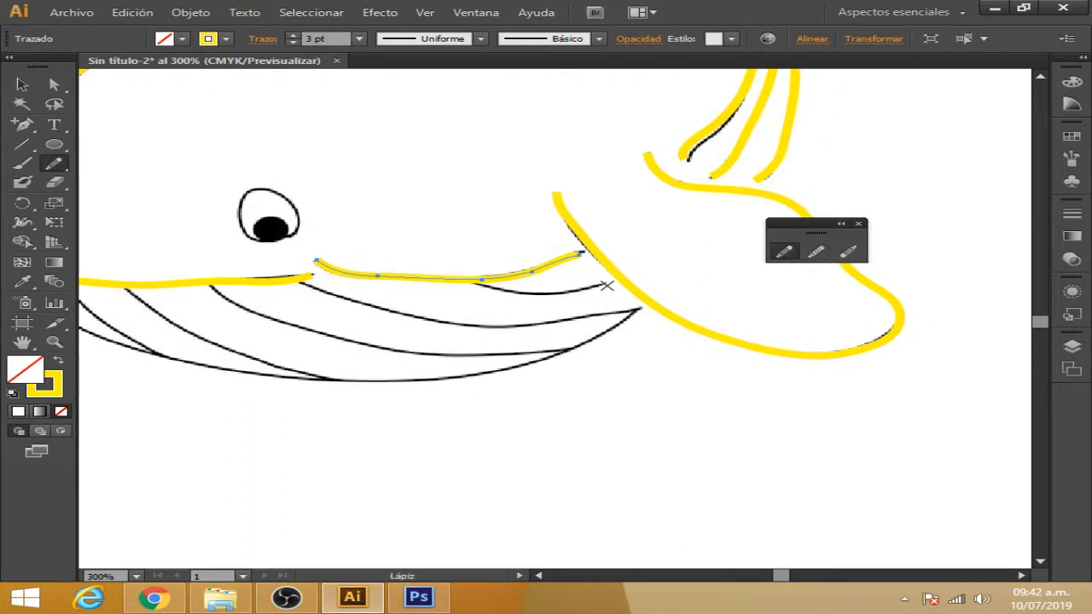
{"action": "left_click_drag", "start_coordinate": [540, 295], "coordinate": [470, 280]}
{"action": "left_click", "coordinate": [815, 251]}
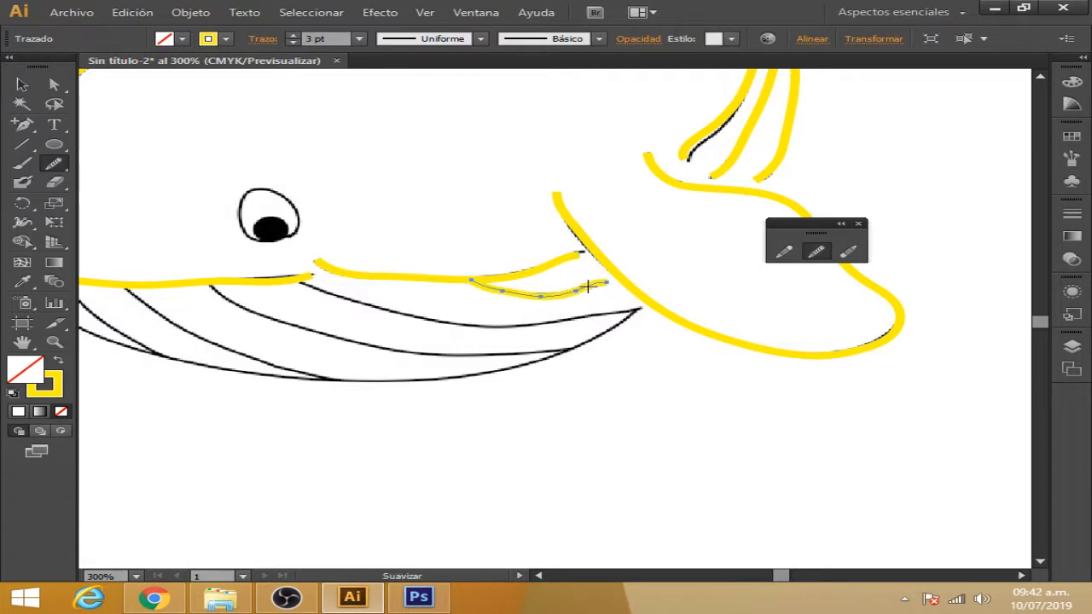
{"action": "mouse_move", "coordinate": [553, 291]}
{"action": "left_mouse_down"}
{"action": "mouse_move", "coordinate": [585, 289]}
{"action": "mouse_move", "coordinate": [557, 292]}
{"action": "left_mouse_up"}
Adjust the direction handle at the short curve's fin-side end to straighten its tip, and deselect the path
{"action": "key", "text": "a"}
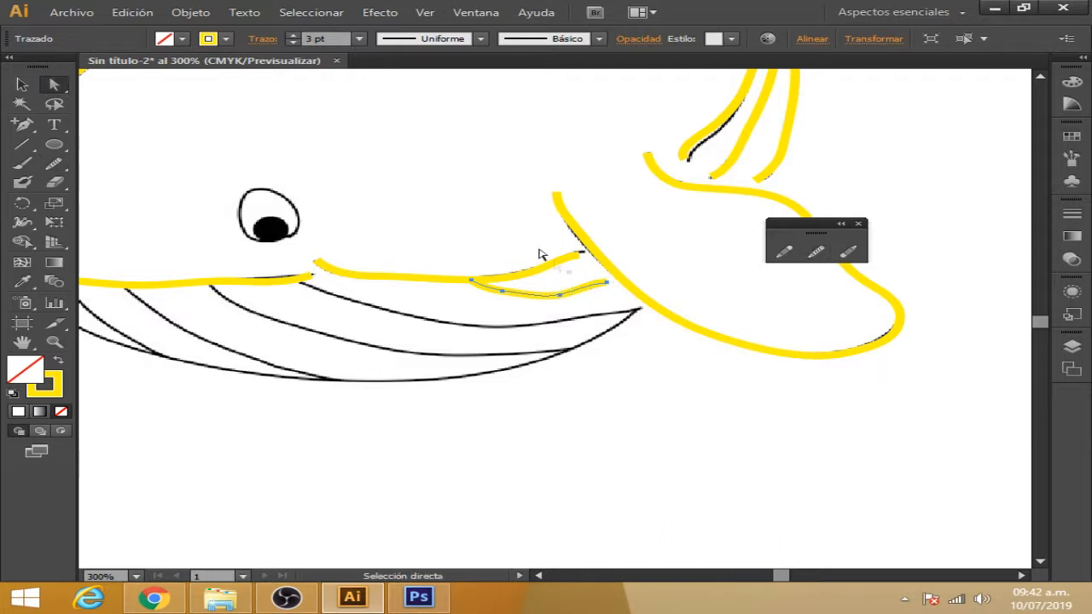
{"action": "left_click", "coordinate": [601, 283]}
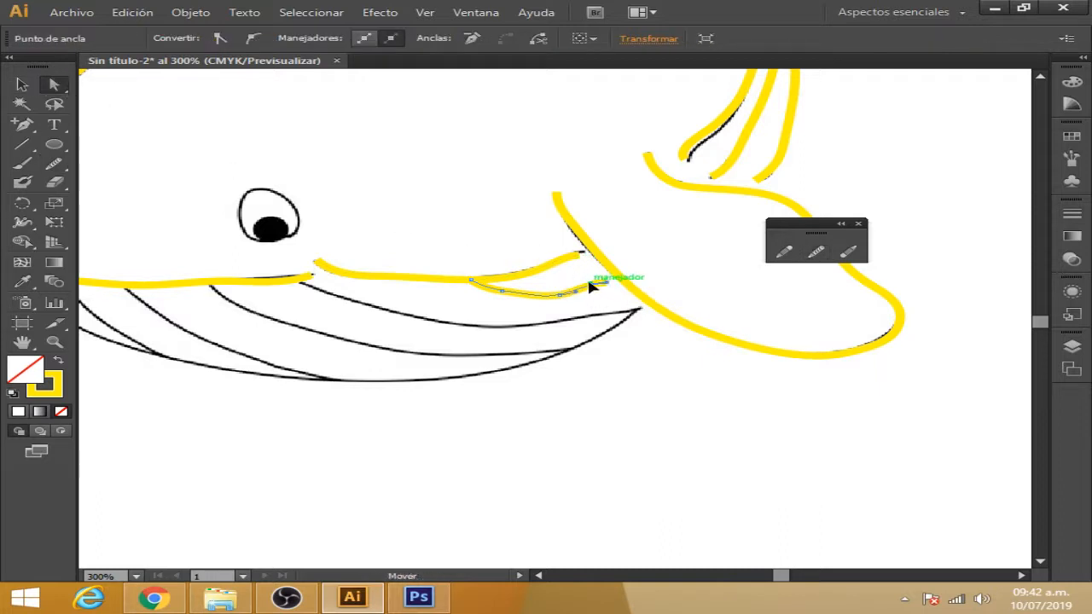
{"action": "left_click_drag", "start_coordinate": [590, 287], "coordinate": [590, 291]}
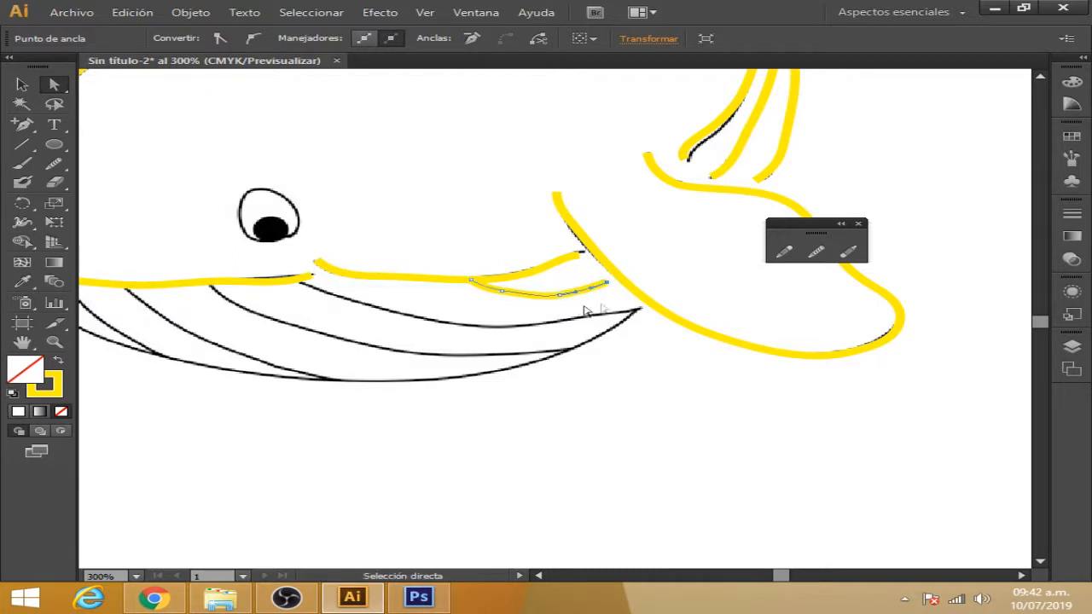
{"action": "key", "text": "v"}
{"action": "left_click", "coordinate": [401, 344]}
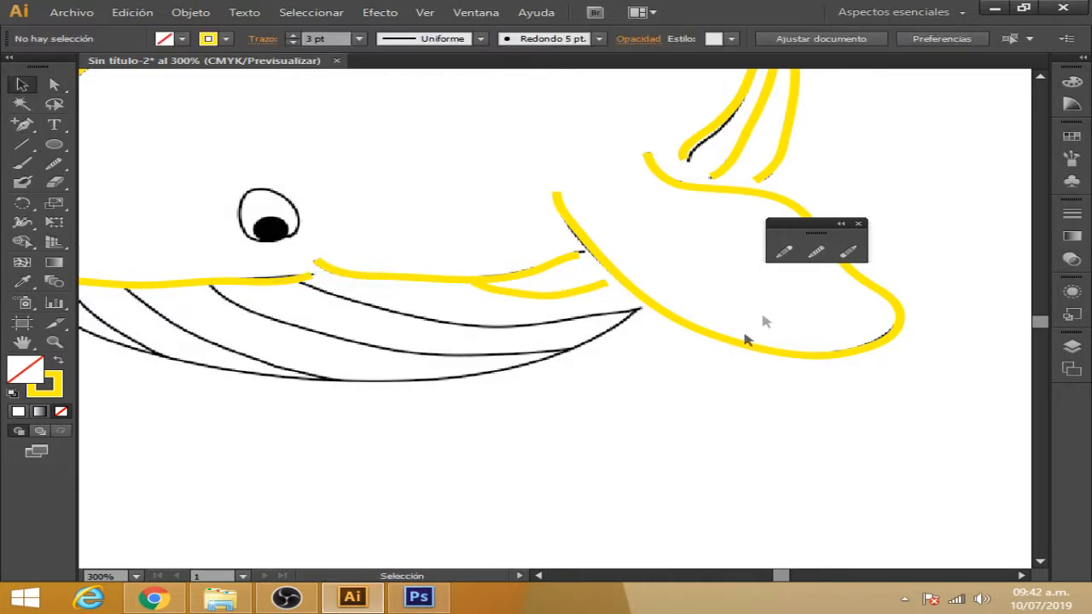
Trace the uppermost long belly line from its fin-side tip to the mouth with the Pencil tool and smooth it
{"action": "left_click", "coordinate": [784, 251]}
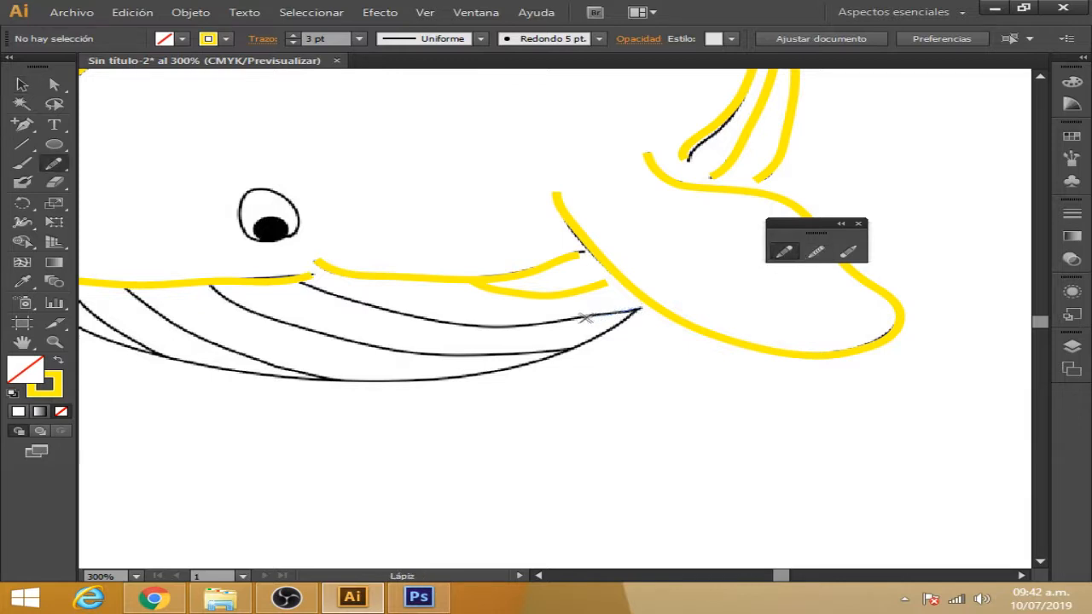
{"action": "mouse_move", "coordinate": [515, 327]}
{"action": "left_mouse_down"}
{"action": "mouse_move", "coordinate": [446, 325]}
{"action": "mouse_move", "coordinate": [298, 281]}
{"action": "left_mouse_up"}
{"action": "left_click", "coordinate": [815, 250]}
{"action": "mouse_move", "coordinate": [605, 313]}
{"action": "left_mouse_down"}
{"action": "mouse_move", "coordinate": [442, 321]}
{"action": "mouse_move", "coordinate": [417, 308]}
{"action": "left_mouse_up"}
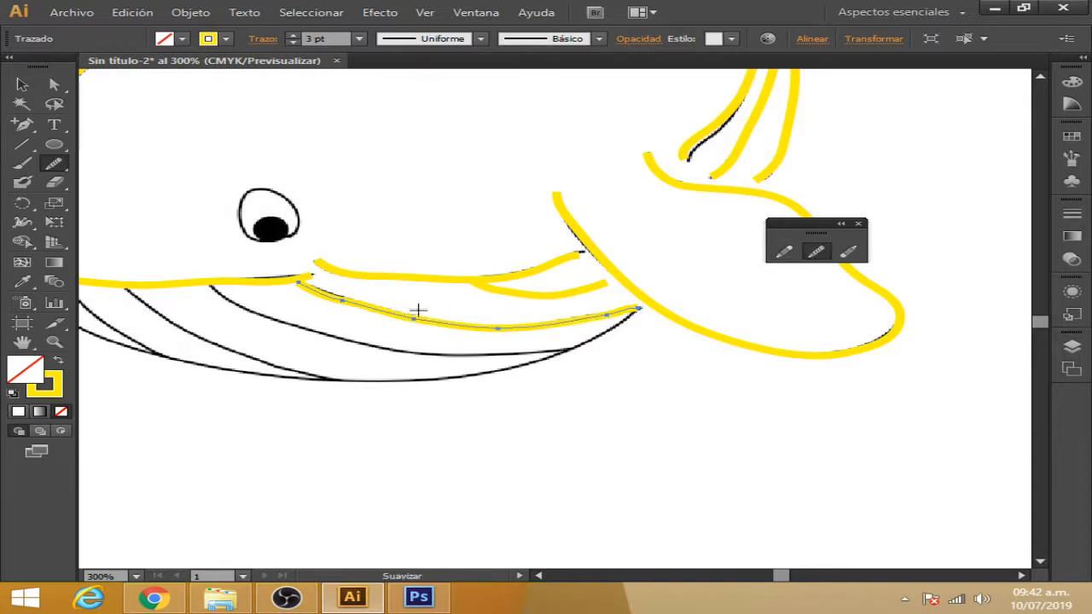
{"action": "left_click_drag", "start_coordinate": [341, 296], "coordinate": [364, 308]}
{"action": "key", "text": "space"}
{"action": "left_click_drag", "start_coordinate": [511, 424], "coordinate": [598, 332]}
{"action": "left_click_drag", "start_coordinate": [707, 219], "coordinate": [697, 221]}
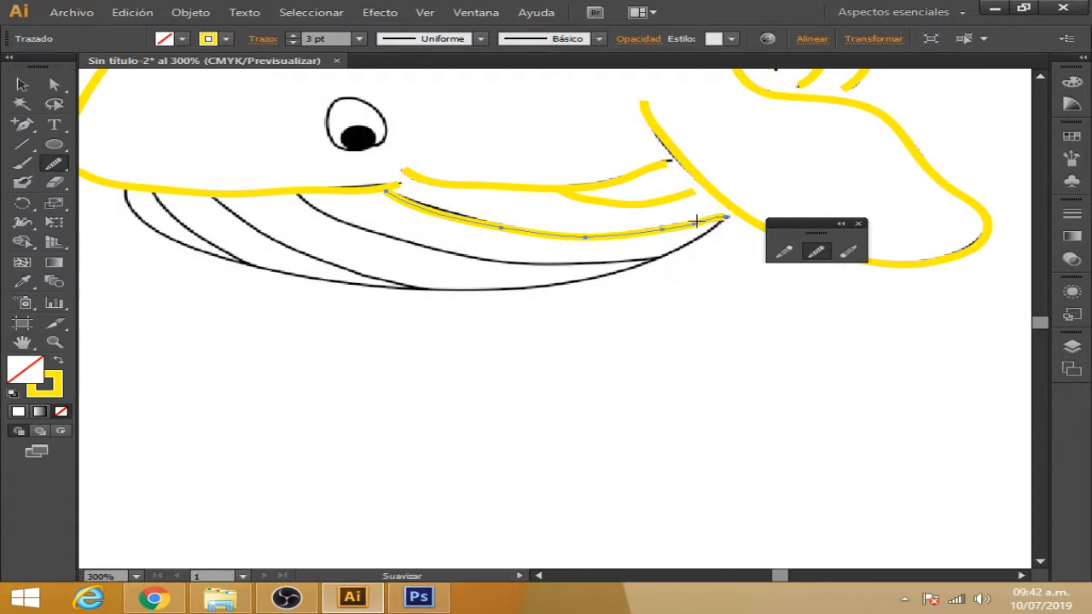
Adjust the handle of the belly line's fin-side end point with Direct Selection, and deselect the path
{"action": "left_click", "coordinate": [63, 82]}
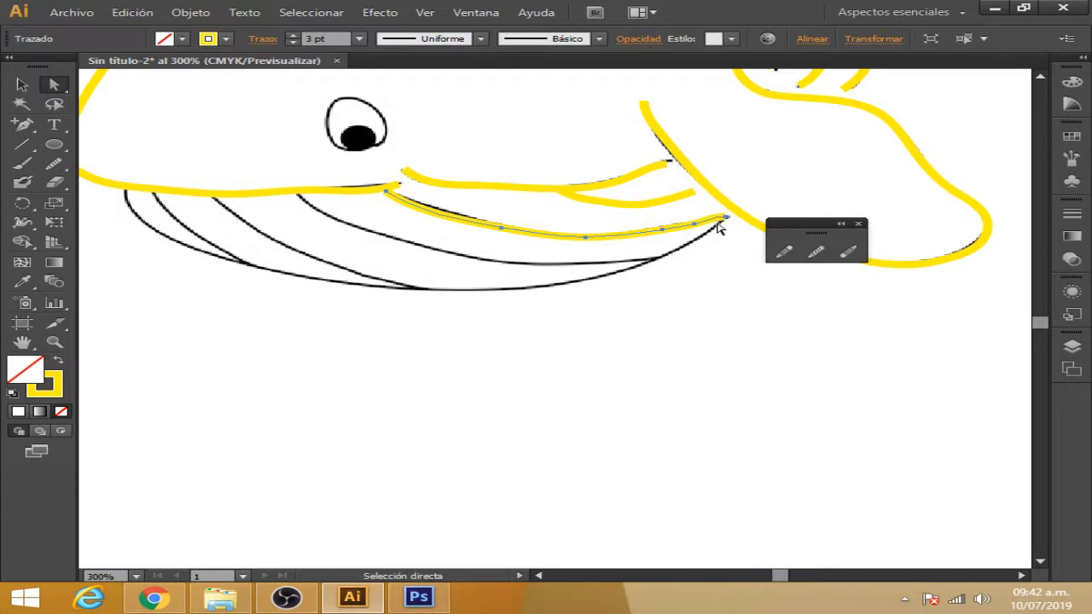
{"action": "left_click", "coordinate": [722, 218]}
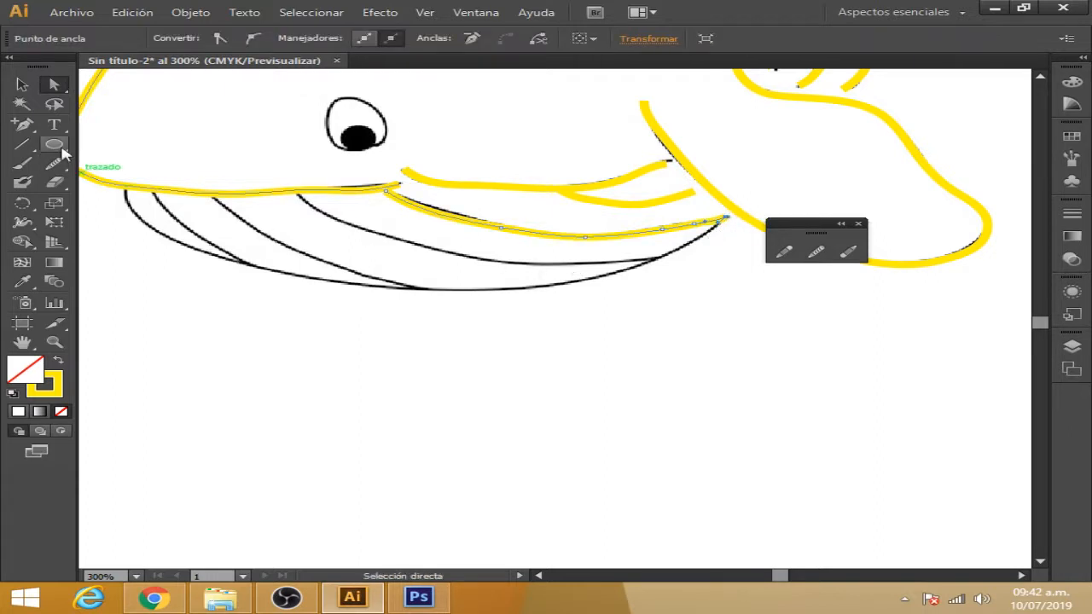
{"action": "left_click", "coordinate": [20, 87]}
{"action": "left_click", "coordinate": [608, 367]}
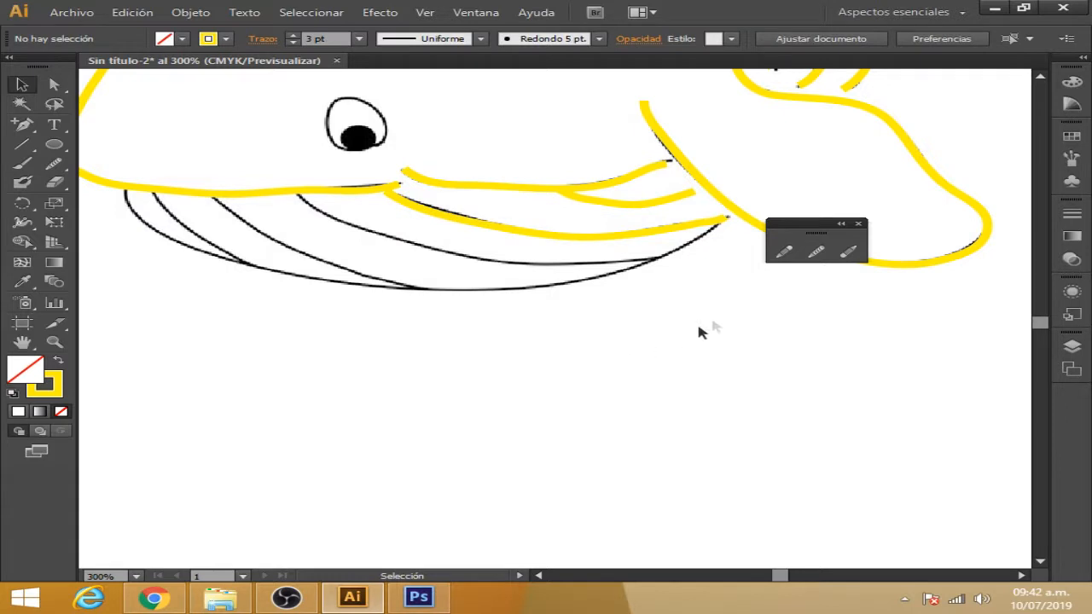
Trace the belly's lower outline with the Pencil tool from the tip near the fin to the front of the mouth
{"action": "left_click", "coordinate": [783, 251]}
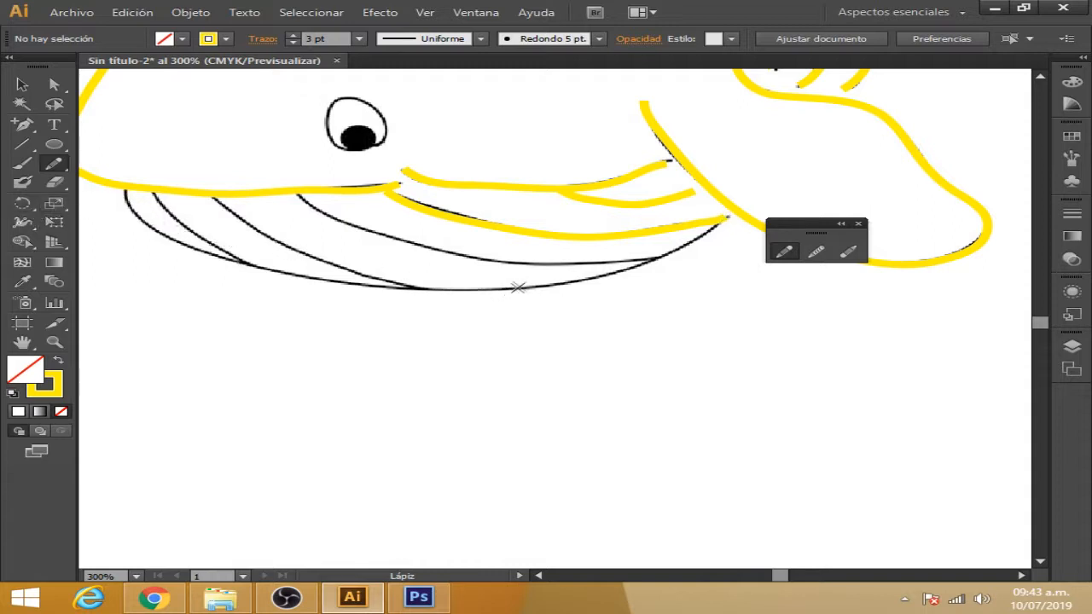
{"action": "mouse_move", "coordinate": [554, 290]}
{"action": "left_mouse_down"}
{"action": "mouse_move", "coordinate": [639, 266]}
{"action": "mouse_move", "coordinate": [727, 218]}
{"action": "left_mouse_up"}
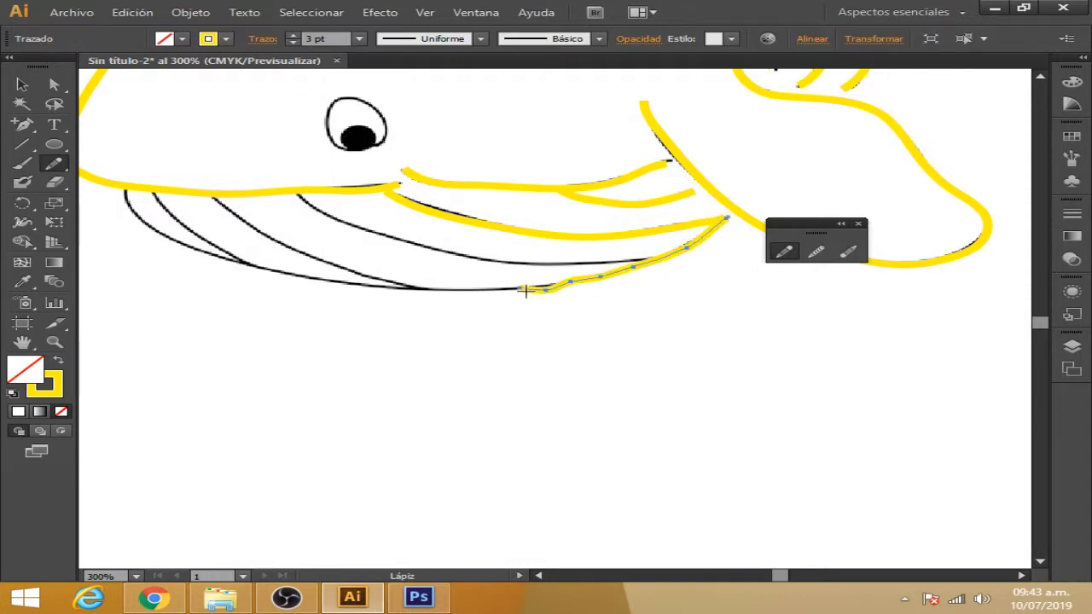
{"action": "mouse_move", "coordinate": [444, 290]}
{"action": "left_mouse_down"}
{"action": "mouse_move", "coordinate": [296, 281]}
{"action": "mouse_move", "coordinate": [194, 251]}
{"action": "left_mouse_up"}
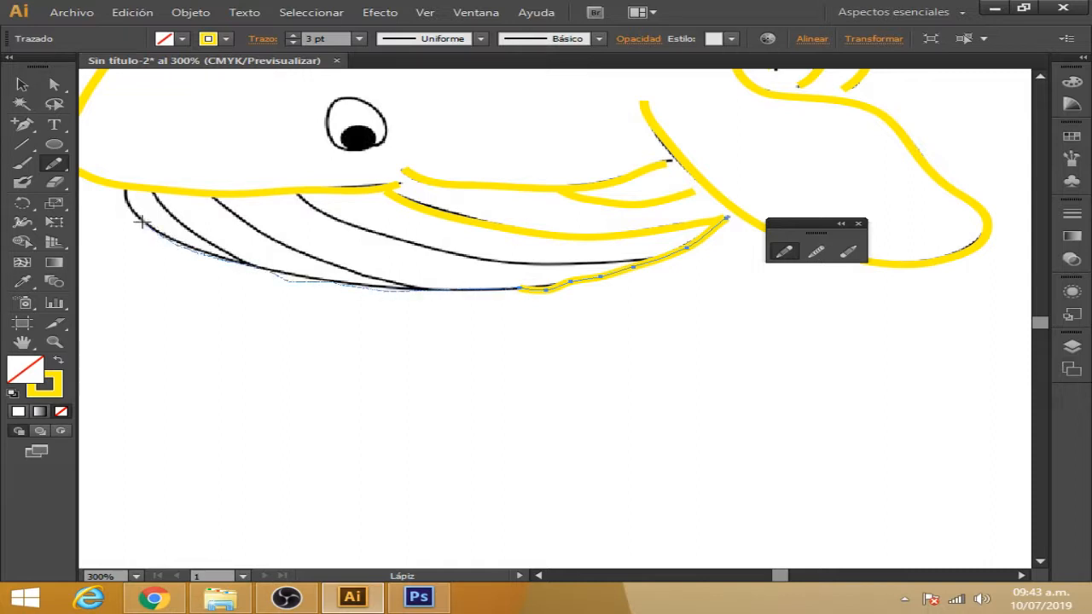
{"action": "left_click_drag", "start_coordinate": [124, 186], "coordinate": [124, 186]}
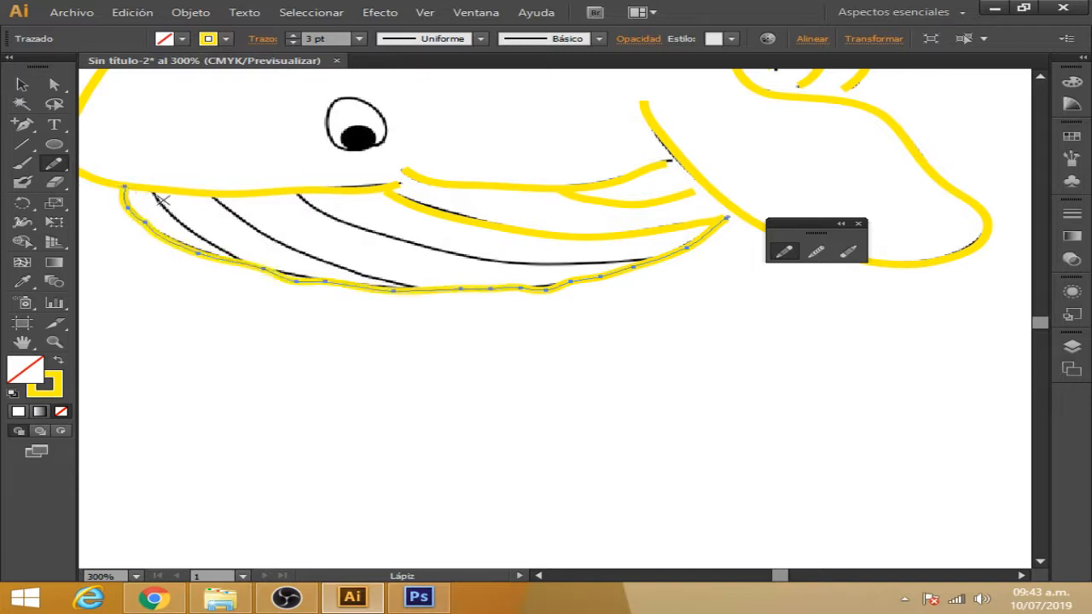
Smooth the wobbly path of the belly's lower outline along its full length with the Smooth tool, and deselect it
{"action": "left_click", "coordinate": [816, 251]}
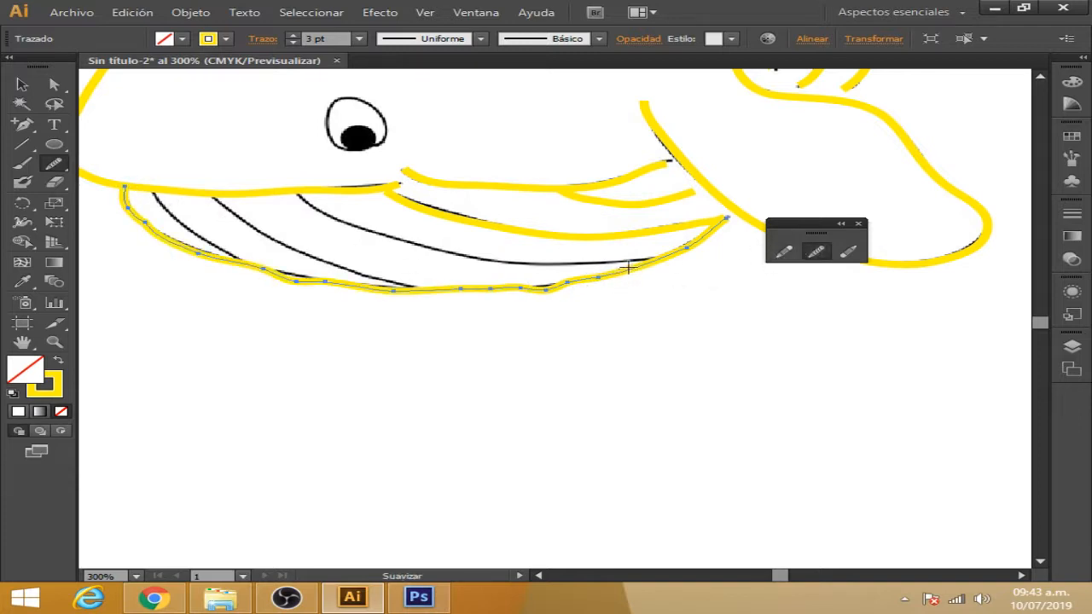
{"action": "mouse_move", "coordinate": [584, 284]}
{"action": "left_mouse_down"}
{"action": "mouse_move", "coordinate": [504, 293]}
{"action": "mouse_move", "coordinate": [344, 271]}
{"action": "mouse_move", "coordinate": [361, 290]}
{"action": "mouse_move", "coordinate": [135, 218]}
{"action": "mouse_move", "coordinate": [346, 280]}
{"action": "mouse_move", "coordinate": [336, 272]}
{"action": "left_mouse_up"}
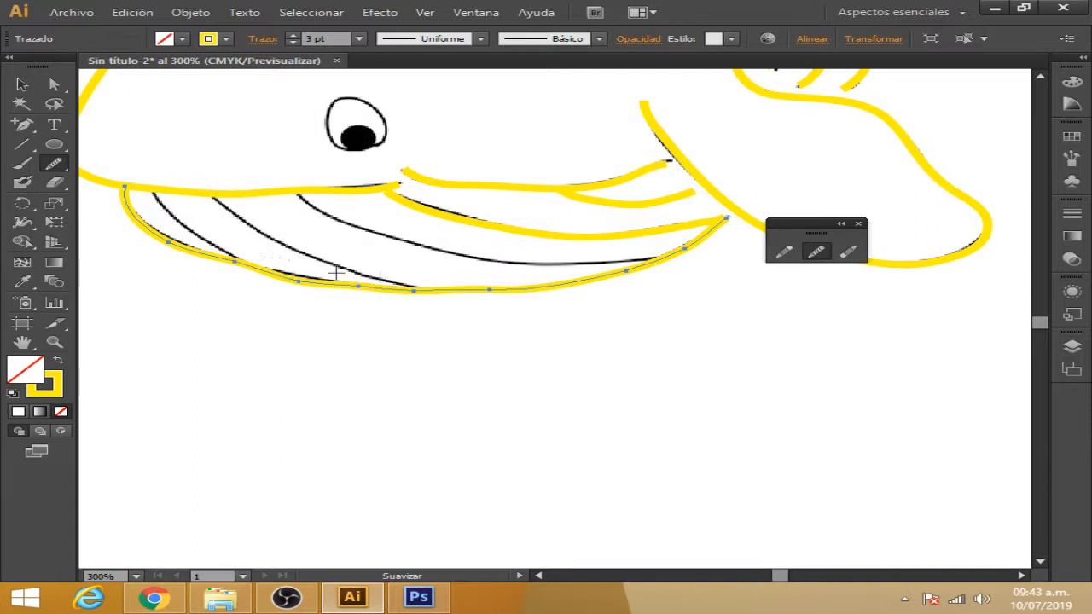
{"action": "mouse_move", "coordinate": [182, 240]}
{"action": "left_mouse_down"}
{"action": "mouse_move", "coordinate": [205, 254]}
{"action": "mouse_move", "coordinate": [407, 275]}
{"action": "mouse_move", "coordinate": [341, 278]}
{"action": "mouse_move", "coordinate": [166, 240]}
{"action": "left_mouse_up"}
{"action": "left_click_drag", "start_coordinate": [381, 282], "coordinate": [509, 283]}
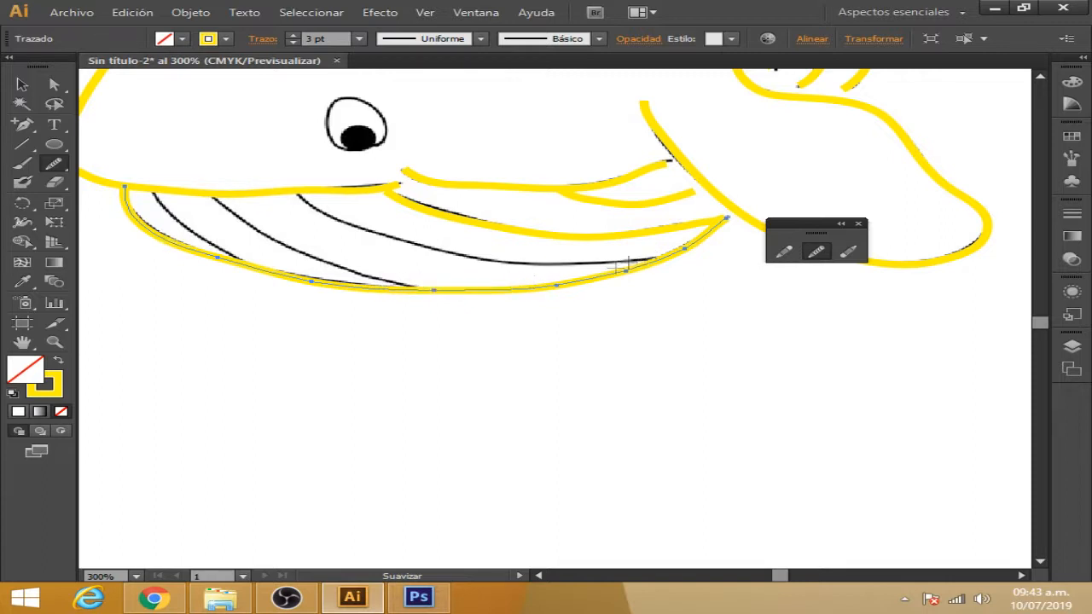
{"action": "left_click", "coordinate": [435, 327]}
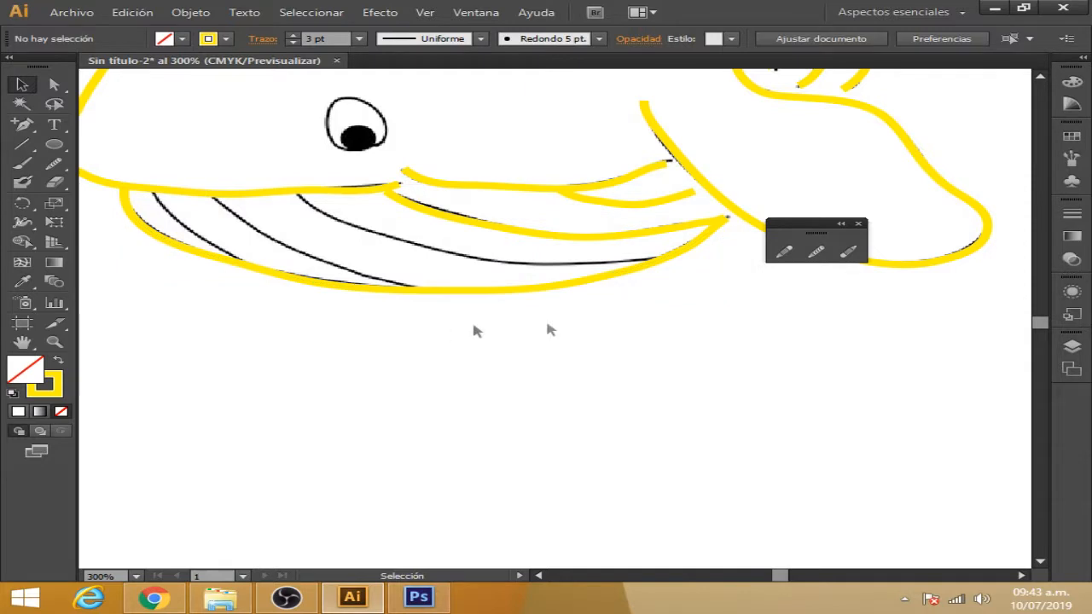
Trace the second long belly line from the mouth to the lower outline with the Pencil tool, and smooth it
{"action": "left_click", "coordinate": [784, 252]}
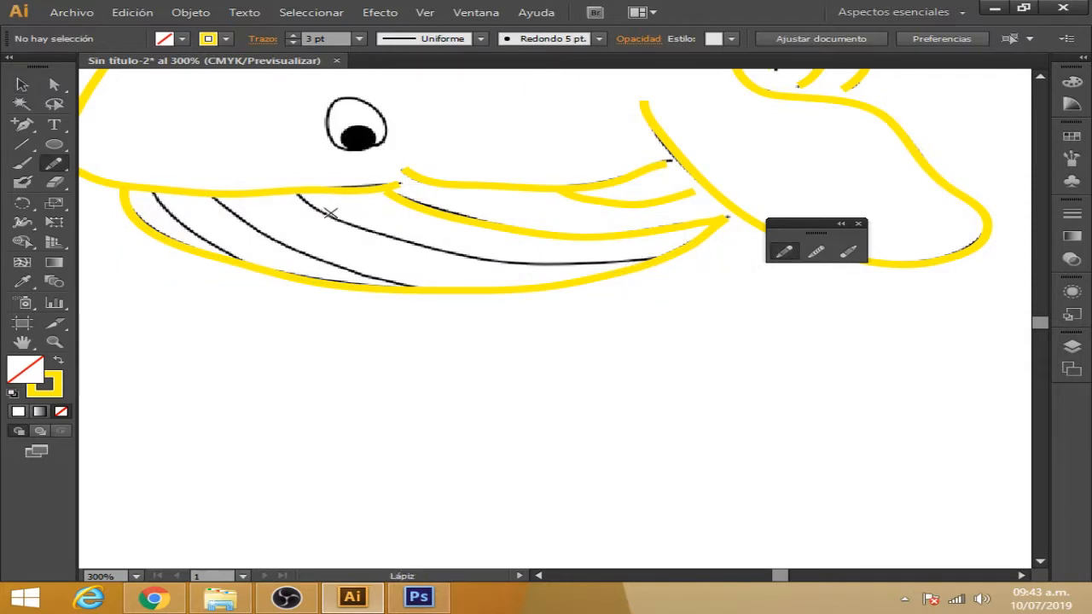
{"action": "mouse_move", "coordinate": [346, 220]}
{"action": "left_mouse_down"}
{"action": "mouse_move", "coordinate": [491, 261]}
{"action": "mouse_move", "coordinate": [664, 257]}
{"action": "left_mouse_up"}
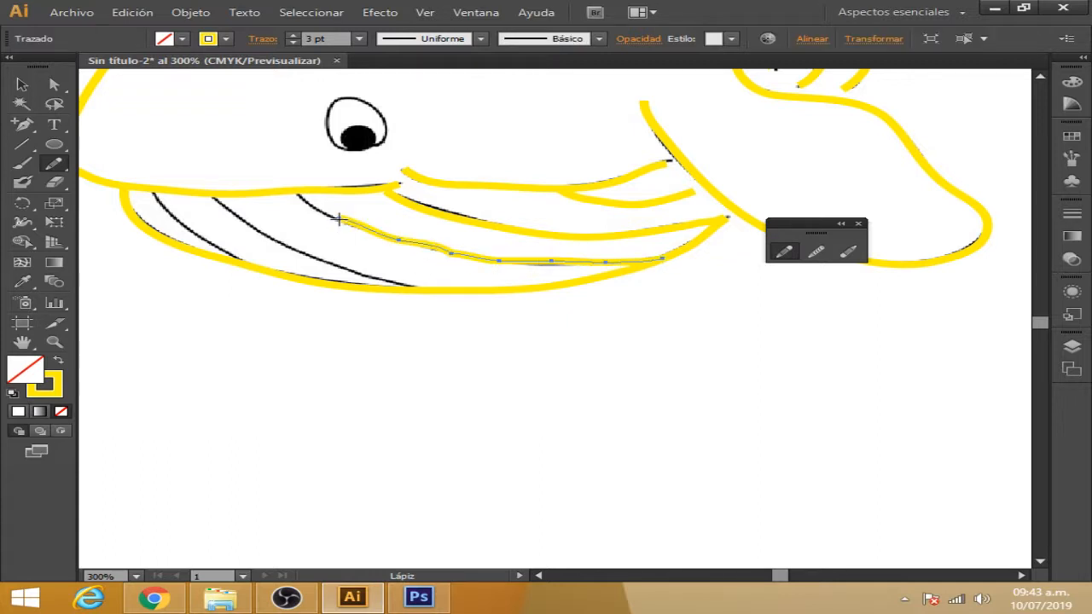
{"action": "left_click_drag", "start_coordinate": [326, 213], "coordinate": [295, 191]}
{"action": "left_click", "coordinate": [816, 251]}
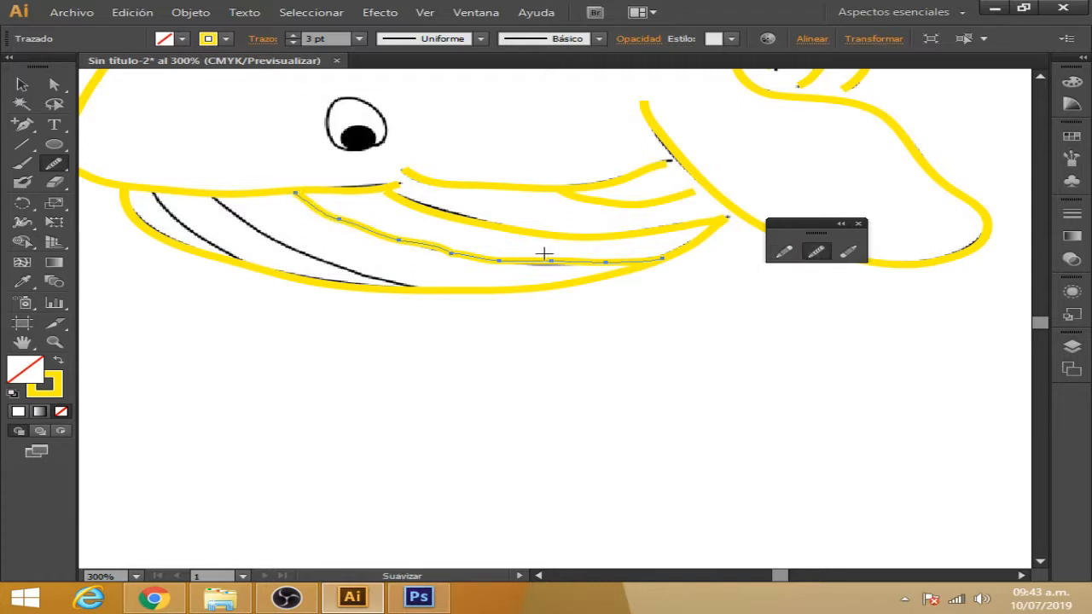
{"action": "mouse_move", "coordinate": [604, 257]}
{"action": "left_mouse_down"}
{"action": "mouse_move", "coordinate": [385, 239]}
{"action": "mouse_move", "coordinate": [425, 242]}
{"action": "mouse_move", "coordinate": [385, 242]}
{"action": "mouse_move", "coordinate": [434, 255]}
{"action": "mouse_move", "coordinate": [400, 230]}
{"action": "mouse_move", "coordinate": [466, 247]}
{"action": "mouse_move", "coordinate": [411, 243]}
{"action": "mouse_move", "coordinate": [334, 210]}
{"action": "mouse_move", "coordinate": [442, 249]}
{"action": "mouse_move", "coordinate": [370, 230]}
{"action": "mouse_move", "coordinate": [554, 265]}
{"action": "mouse_move", "coordinate": [637, 262]}
{"action": "left_mouse_up"}
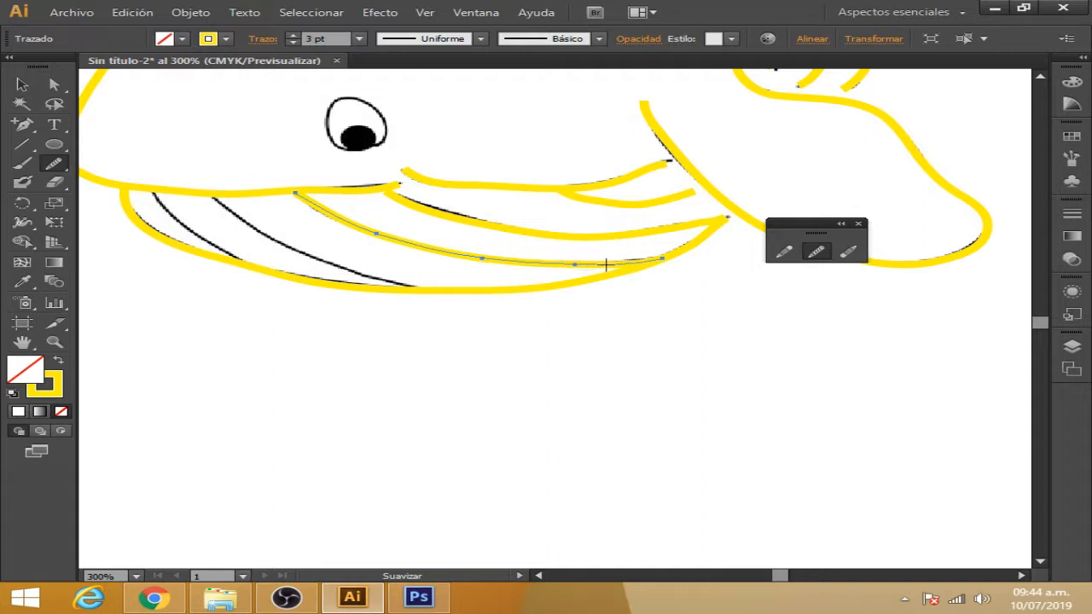
Trace the third belly line from the mouth down to the middle of the lower outline with the Pencil tool, and smooth it
{"action": "left_click", "coordinate": [783, 251]}
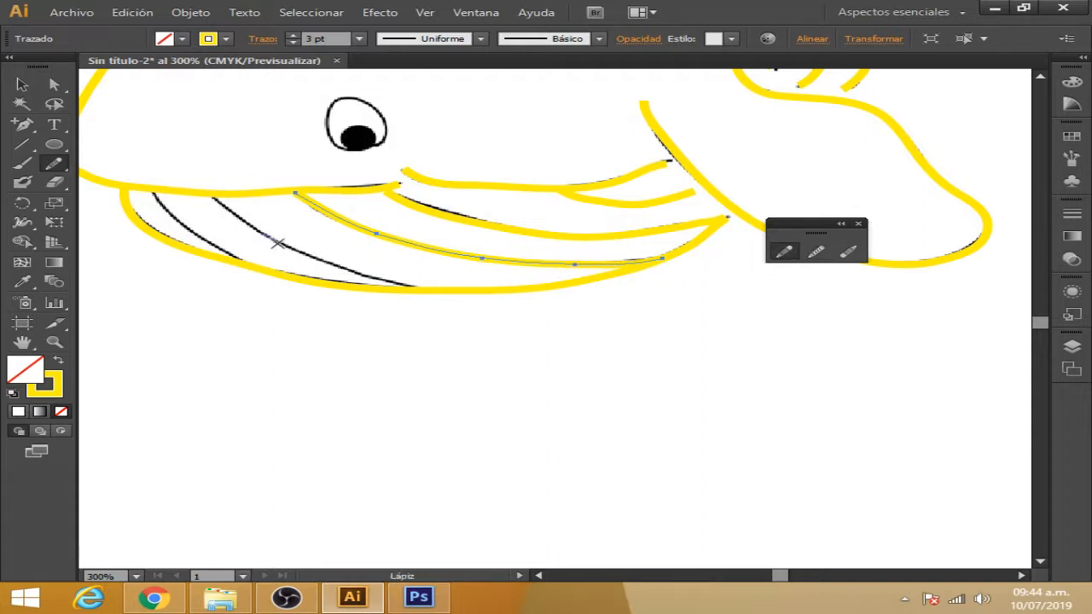
{"action": "left_click_drag", "start_coordinate": [291, 249], "coordinate": [426, 289]}
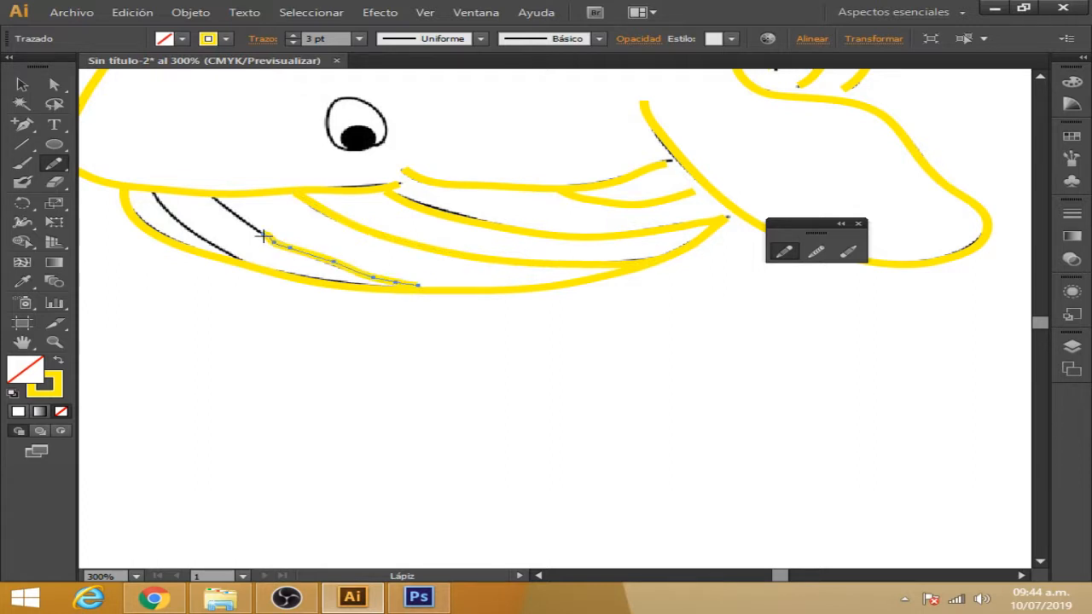
{"action": "left_click_drag", "start_coordinate": [255, 233], "coordinate": [212, 193]}
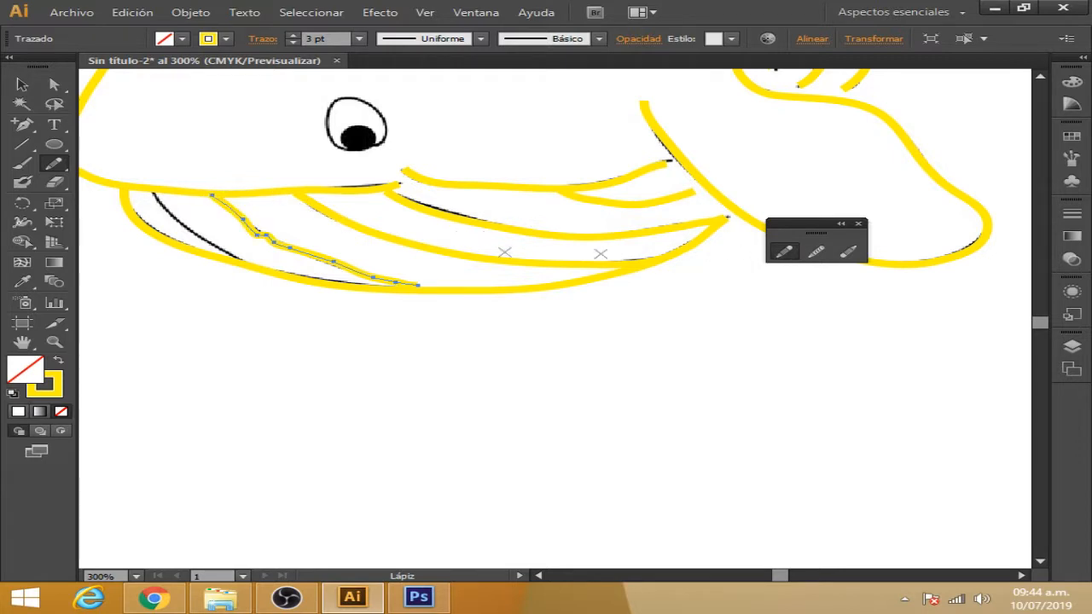
{"action": "left_click", "coordinate": [815, 251]}
{"action": "mouse_move", "coordinate": [284, 243]}
{"action": "left_mouse_down"}
{"action": "mouse_move", "coordinate": [389, 278]}
{"action": "mouse_move", "coordinate": [239, 226]}
{"action": "mouse_move", "coordinate": [262, 232]}
{"action": "mouse_move", "coordinate": [243, 217]}
{"action": "mouse_move", "coordinate": [359, 267]}
{"action": "mouse_move", "coordinate": [315, 255]}
{"action": "mouse_move", "coordinate": [240, 206]}
{"action": "mouse_move", "coordinate": [275, 224]}
{"action": "mouse_move", "coordinate": [263, 226]}
{"action": "mouse_move", "coordinate": [409, 269]}
{"action": "left_mouse_up"}
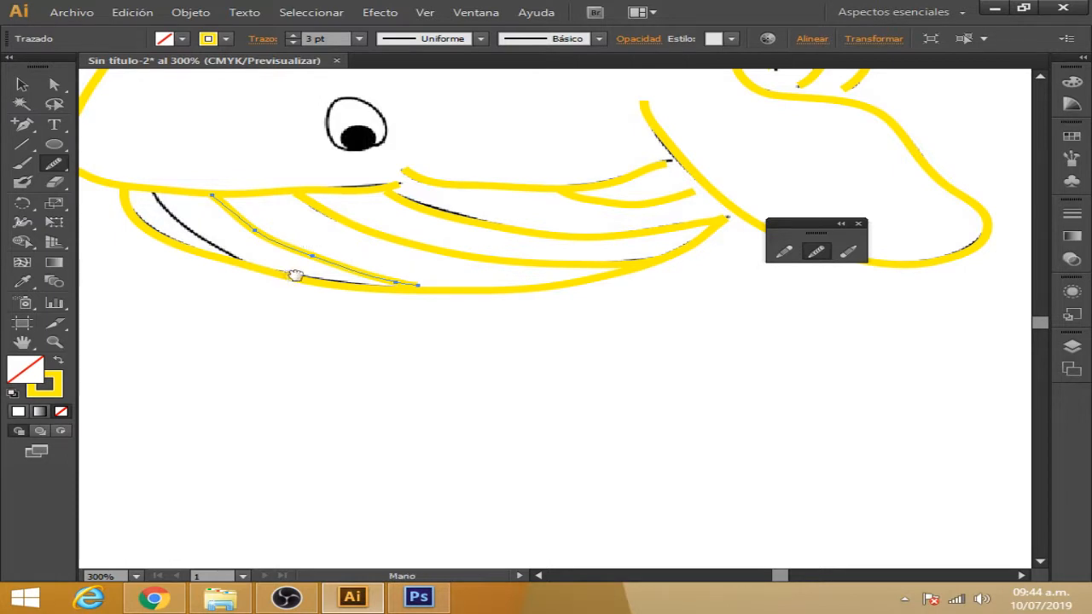
Trace the short frontmost belly line near the tip of the mouth with the Pencil tool, and smooth it
{"action": "left_click_drag", "start_coordinate": [290, 276], "coordinate": [546, 302]}
{"action": "left_click", "coordinate": [782, 252]}
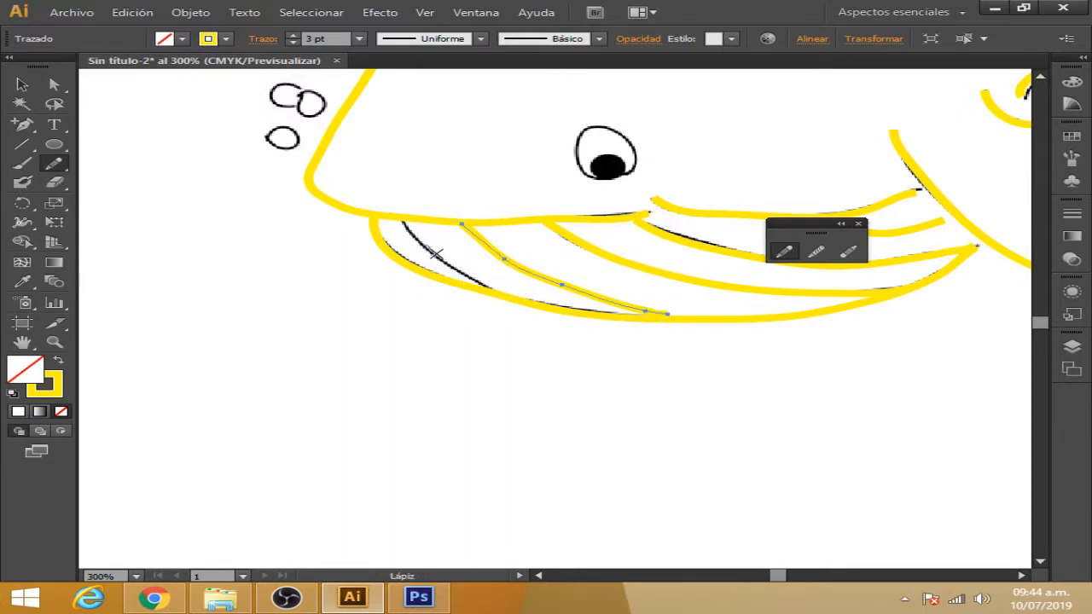
{"action": "left_click_drag", "start_coordinate": [484, 286], "coordinate": [443, 267]}
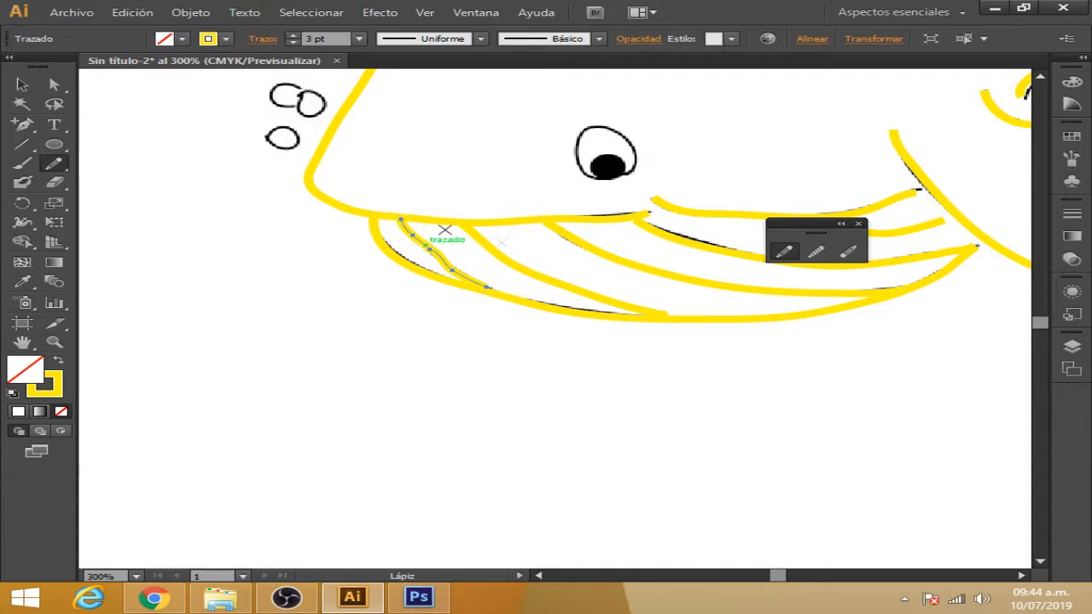
{"action": "left_click", "coordinate": [816, 251]}
{"action": "mouse_move", "coordinate": [444, 251]}
{"action": "left_mouse_down"}
{"action": "mouse_move", "coordinate": [469, 264]}
{"action": "mouse_move", "coordinate": [407, 230]}
{"action": "left_mouse_up"}
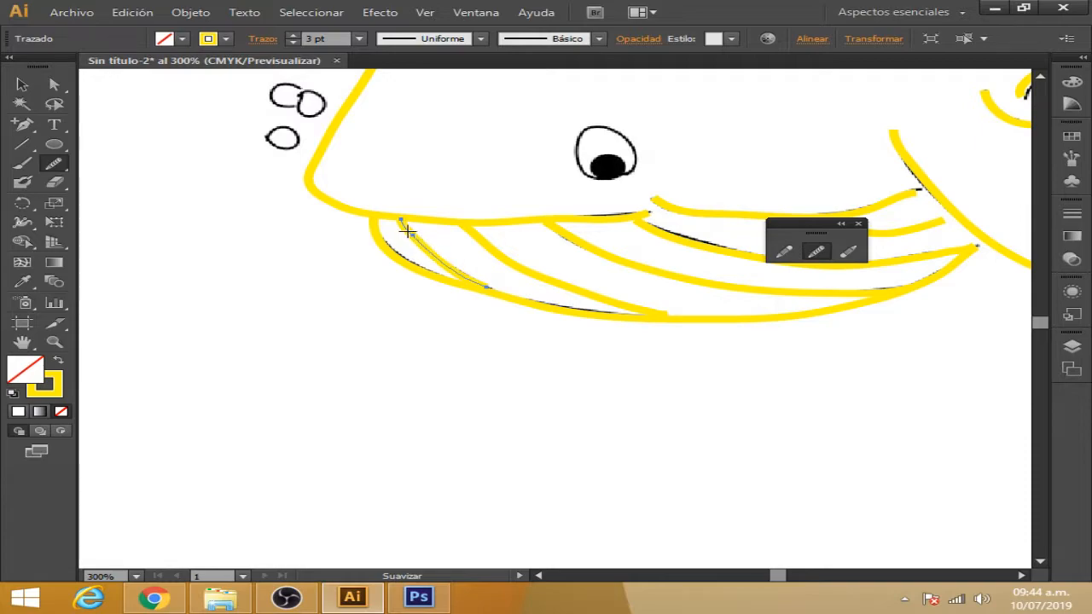
Trace the three separate small circles in front of the whale's head with the Pencil tool
{"action": "key", "text": "space"}
{"action": "left_click_drag", "start_coordinate": [341, 229], "coordinate": [400, 426]}
{"action": "left_click_drag", "start_coordinate": [503, 339], "coordinate": [281, 428]}
{"action": "left_click_drag", "start_coordinate": [522, 328], "coordinate": [565, 243]}
{"action": "left_click_drag", "start_coordinate": [385, 351], "coordinate": [649, 345]}
{"action": "left_click", "coordinate": [783, 251]}
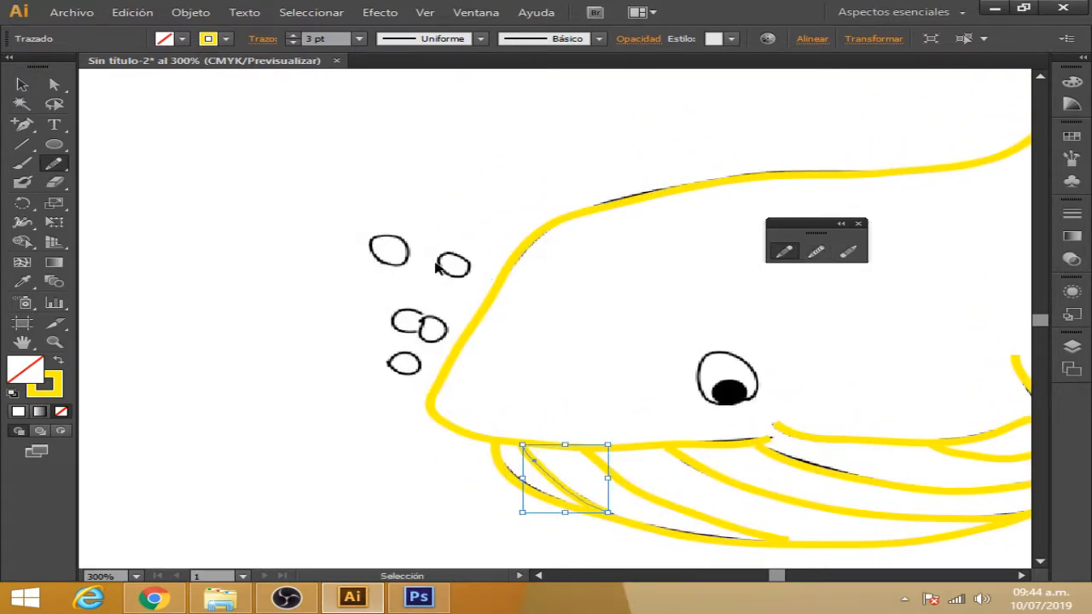
{"action": "key", "text": "ctrl+plus"}
{"action": "mouse_move", "coordinate": [335, 229]}
{"action": "left_mouse_down"}
{"action": "mouse_move", "coordinate": [377, 230]}
{"action": "mouse_move", "coordinate": [380, 196]}
{"action": "left_mouse_up"}
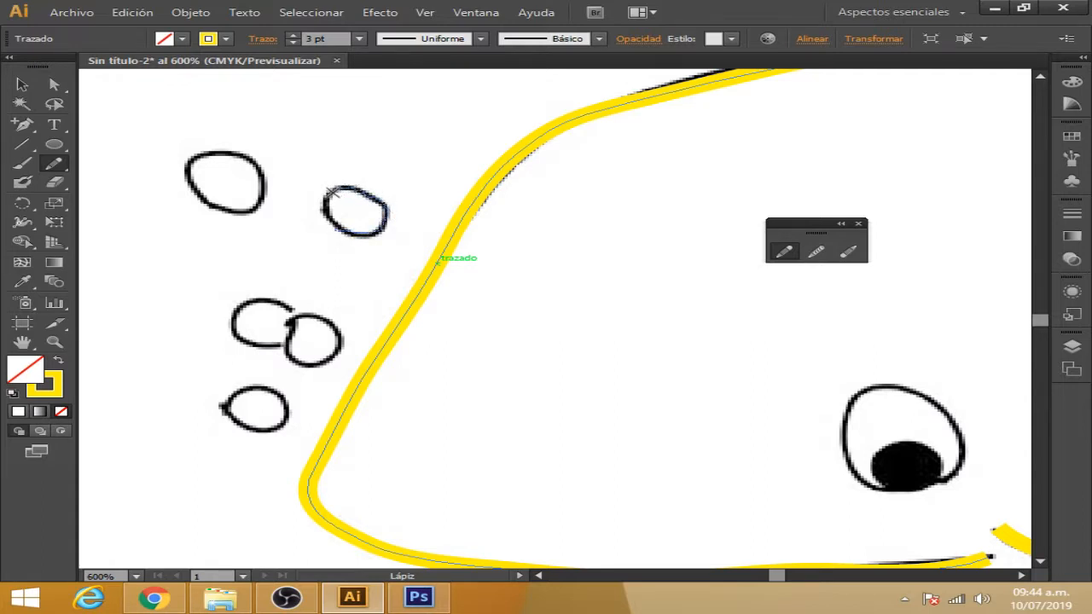
{"action": "left_click_drag", "start_coordinate": [325, 212], "coordinate": [347, 230]}
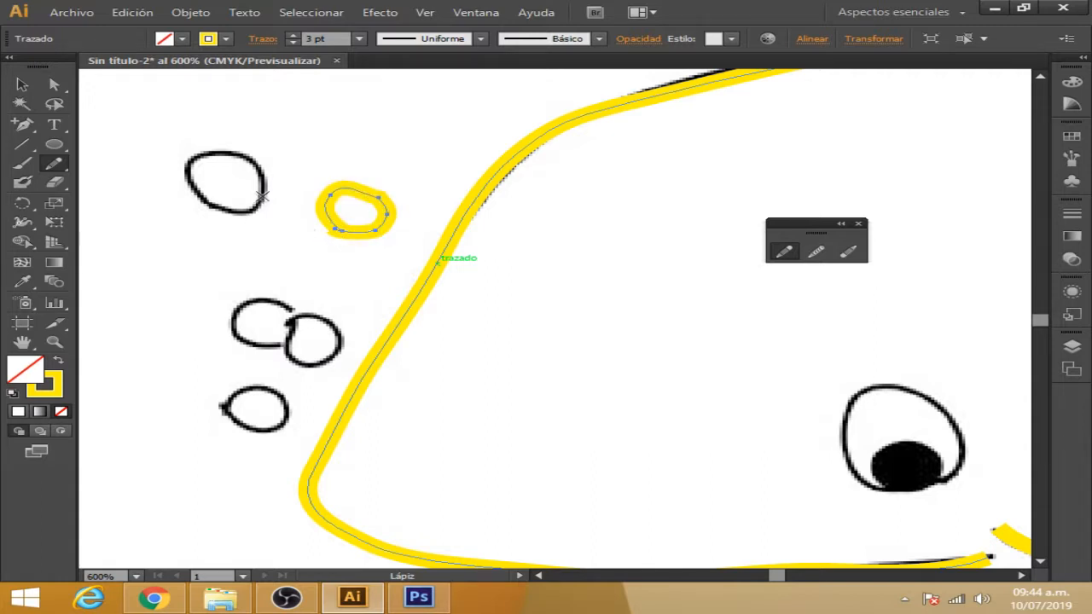
{"action": "mouse_move", "coordinate": [260, 181]}
{"action": "left_mouse_down"}
{"action": "mouse_move", "coordinate": [215, 151]}
{"action": "mouse_move", "coordinate": [189, 161]}
{"action": "mouse_move", "coordinate": [184, 178]}
{"action": "mouse_move", "coordinate": [210, 205]}
{"action": "mouse_move", "coordinate": [263, 198]}
{"action": "left_mouse_up"}
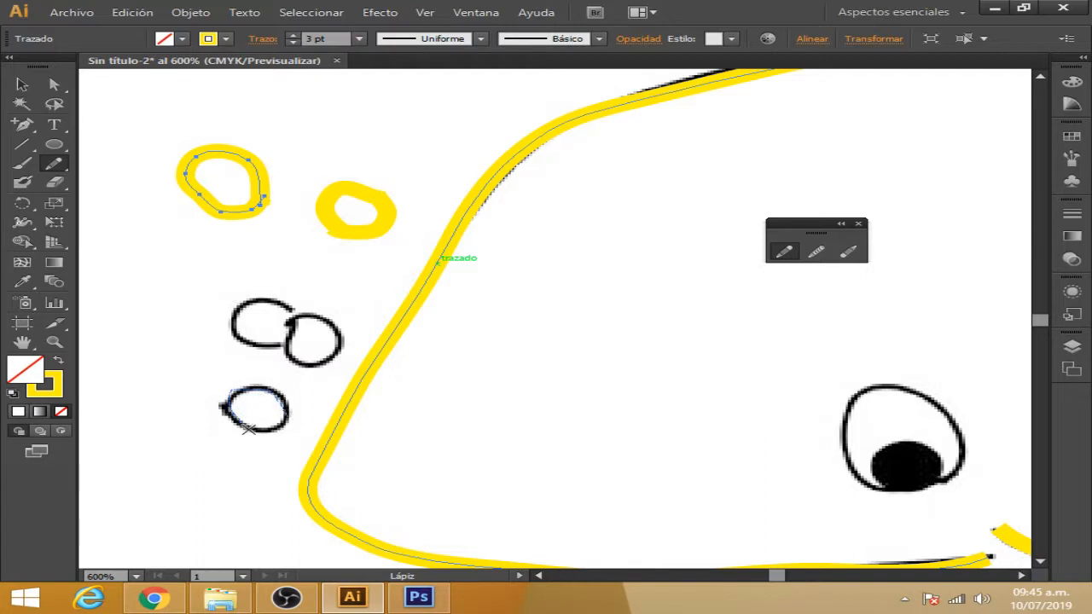
{"action": "left_click_drag", "start_coordinate": [258, 431], "coordinate": [293, 415]}
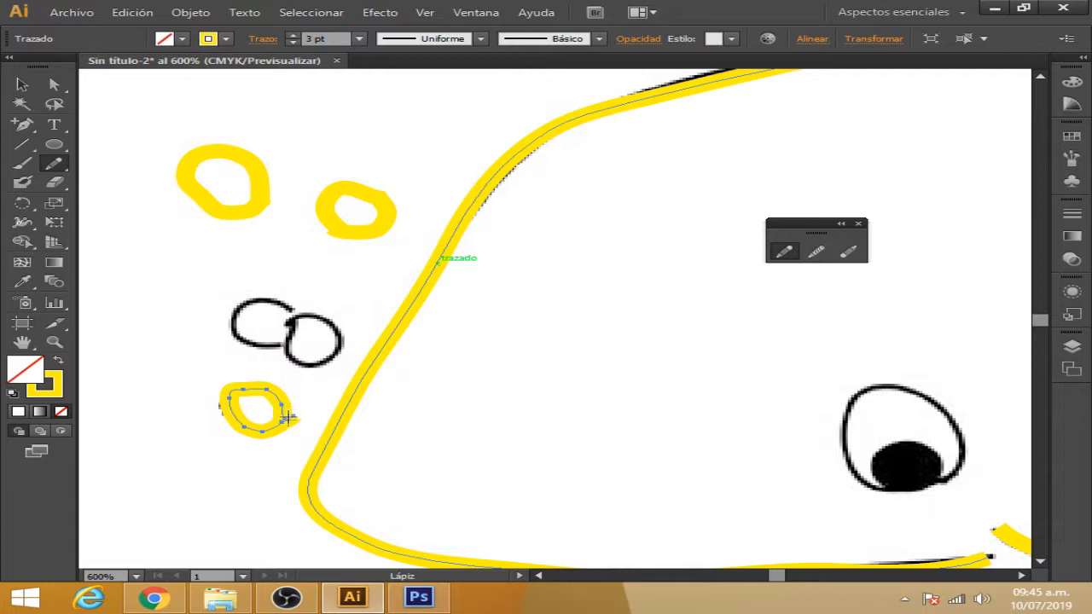
{"action": "left_click_drag", "start_coordinate": [276, 426], "coordinate": [286, 414]}
Trace the full circle of the overlapping pair, the one nearer the head, with the Pencil tool and smooth it round
{"action": "mouse_move", "coordinate": [288, 328]}
{"action": "left_mouse_down"}
{"action": "mouse_move", "coordinate": [295, 364]}
{"action": "mouse_move", "coordinate": [322, 366]}
{"action": "mouse_move", "coordinate": [344, 332]}
{"action": "mouse_move", "coordinate": [324, 317]}
{"action": "mouse_move", "coordinate": [288, 329]}
{"action": "left_mouse_up"}
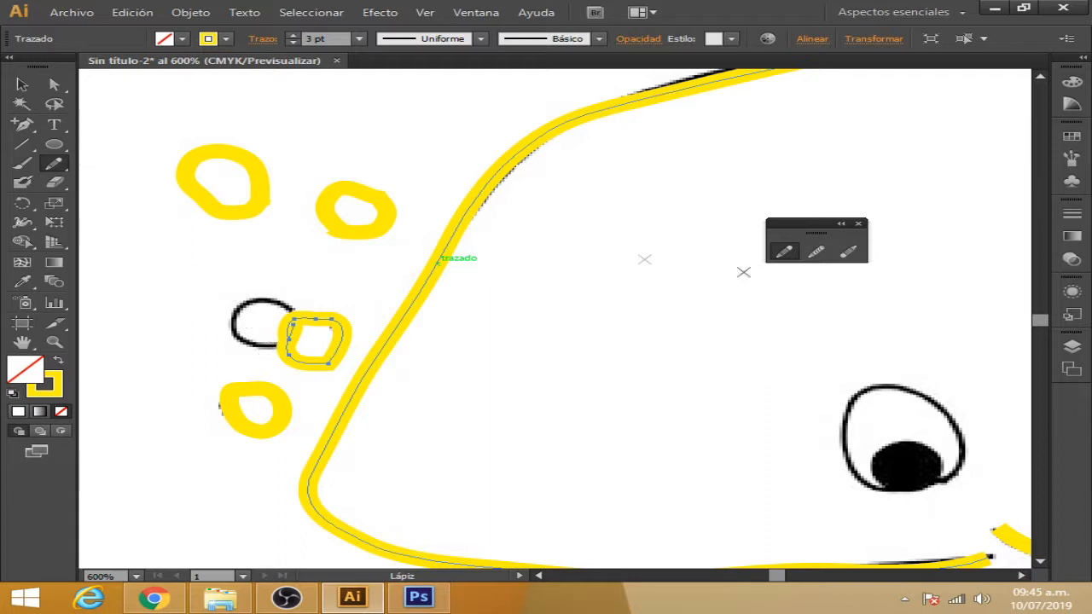
{"action": "left_click", "coordinate": [816, 252]}
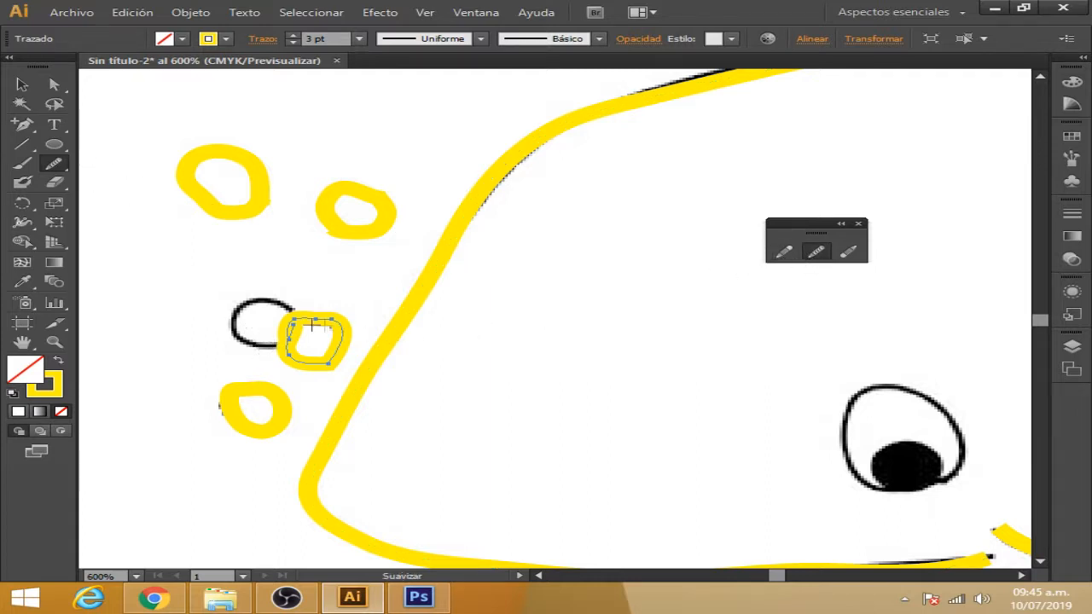
{"action": "mouse_move", "coordinate": [282, 339]}
{"action": "left_mouse_down"}
{"action": "mouse_move", "coordinate": [307, 318]}
{"action": "mouse_move", "coordinate": [292, 341]}
{"action": "mouse_move", "coordinate": [291, 324]}
{"action": "mouse_move", "coordinate": [283, 356]}
{"action": "left_mouse_up"}
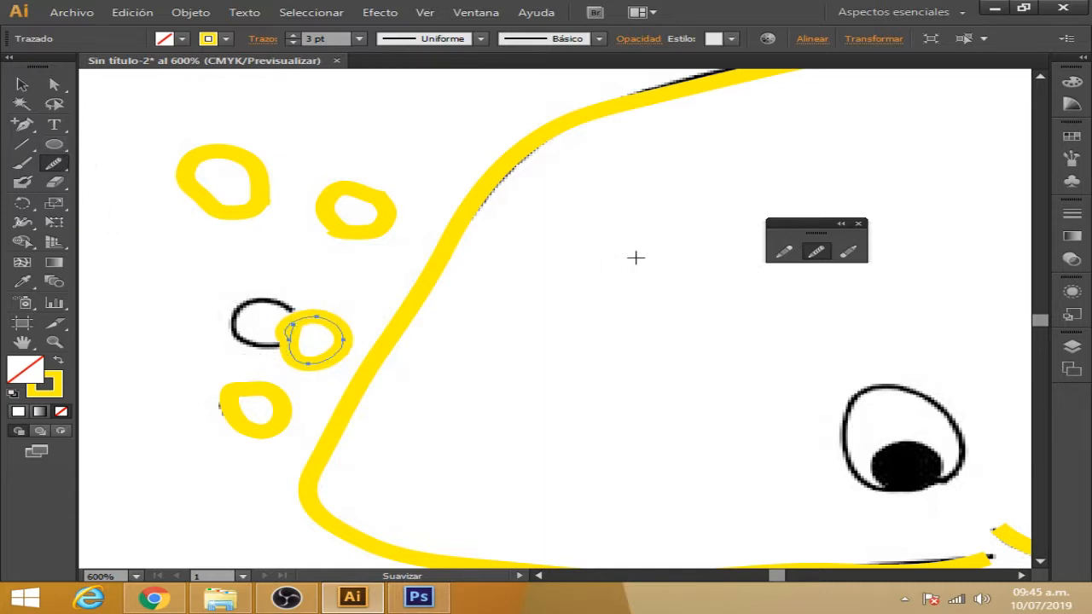
Trace the open circle of the overlapping pair with the Pencil tool, and select its upper end point with Direct Selection
{"action": "left_click", "coordinate": [780, 254]}
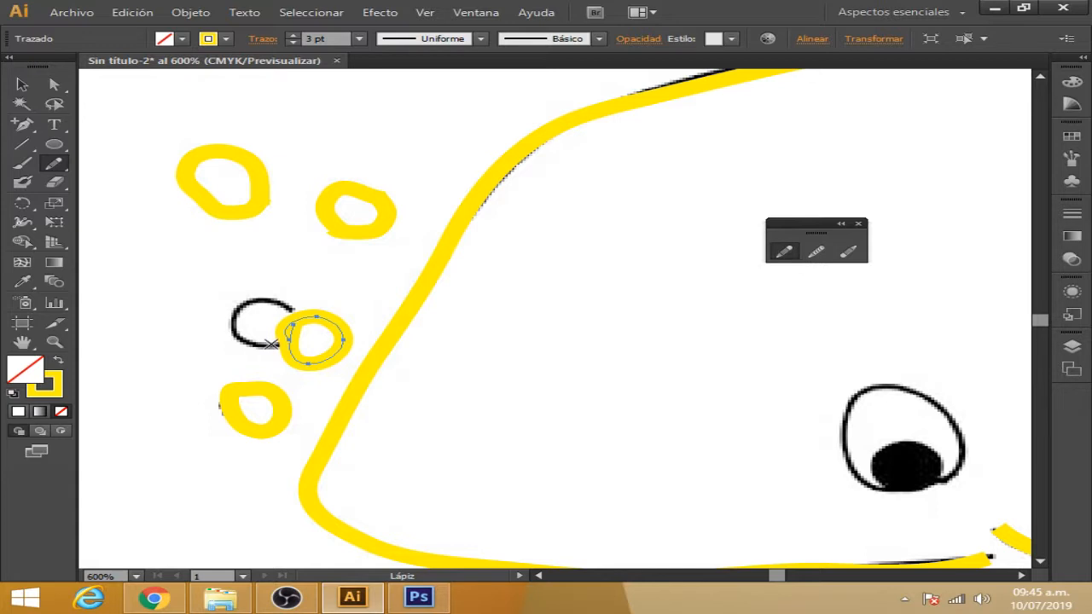
{"action": "left_click_drag", "start_coordinate": [273, 343], "coordinate": [260, 346]}
{"action": "left_click_drag", "start_coordinate": [273, 344], "coordinate": [287, 343]}
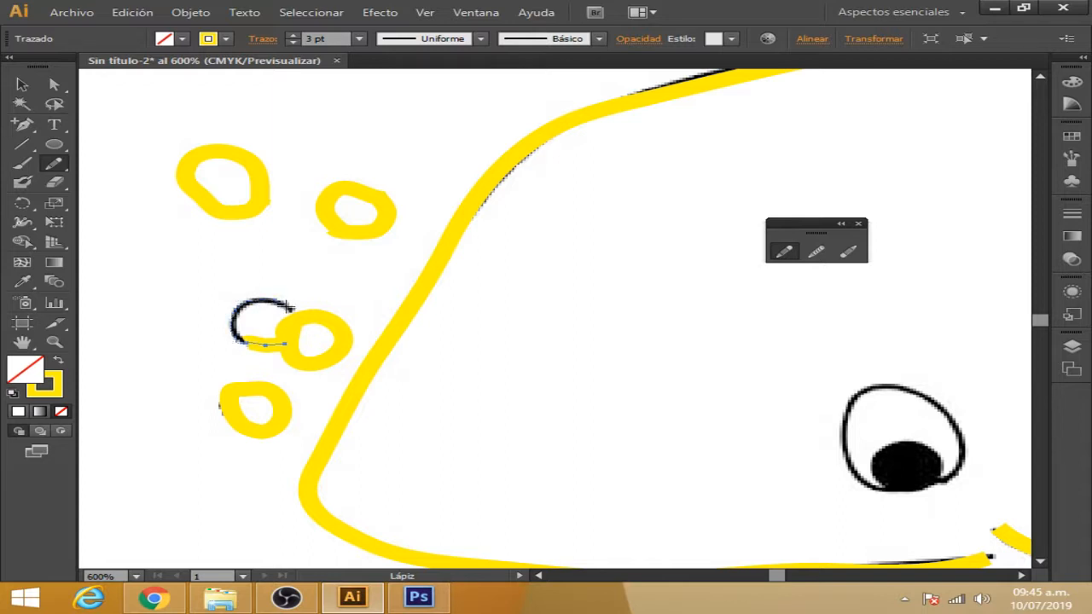
{"action": "left_click_drag", "start_coordinate": [291, 309], "coordinate": [302, 314]}
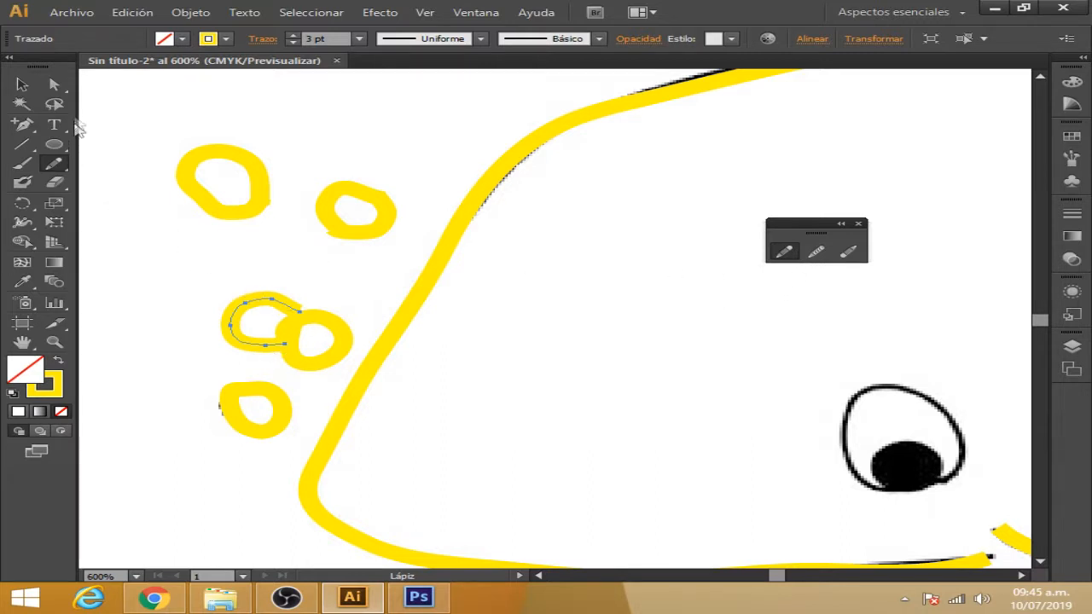
{"action": "left_click", "coordinate": [54, 83]}
{"action": "left_click", "coordinate": [298, 311]}
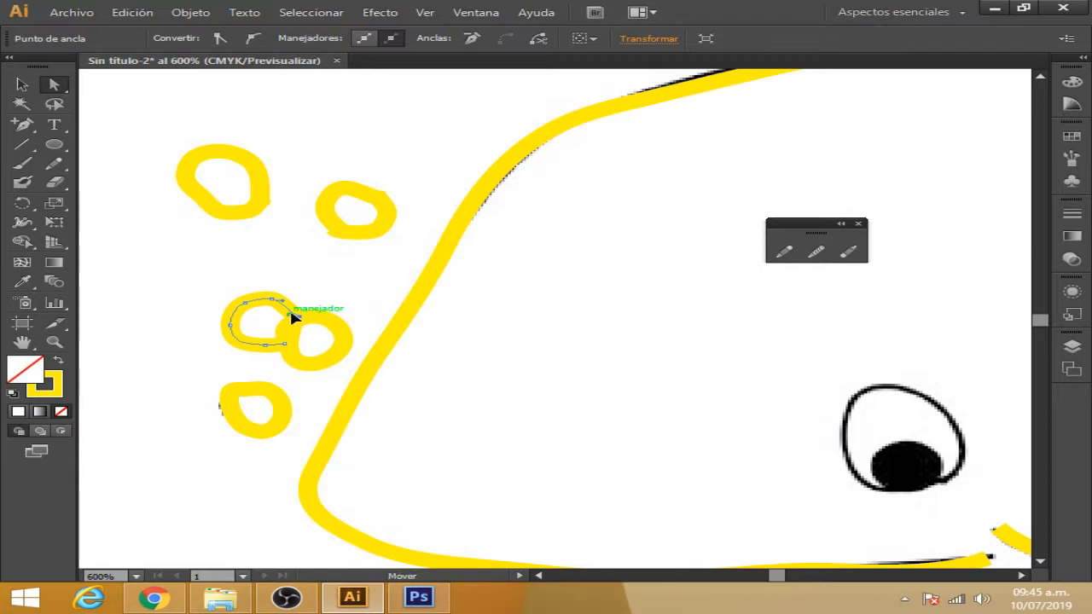
{"action": "left_click", "coordinate": [22, 83]}
Trace the whale's eye outline with the Pencil tool and redraw its lower corner so the curve closes smoothly
{"action": "mouse_move", "coordinate": [705, 455]}
{"action": "left_mouse_down"}
{"action": "mouse_move", "coordinate": [418, 342]}
{"action": "mouse_move", "coordinate": [394, 345]}
{"action": "left_mouse_up"}
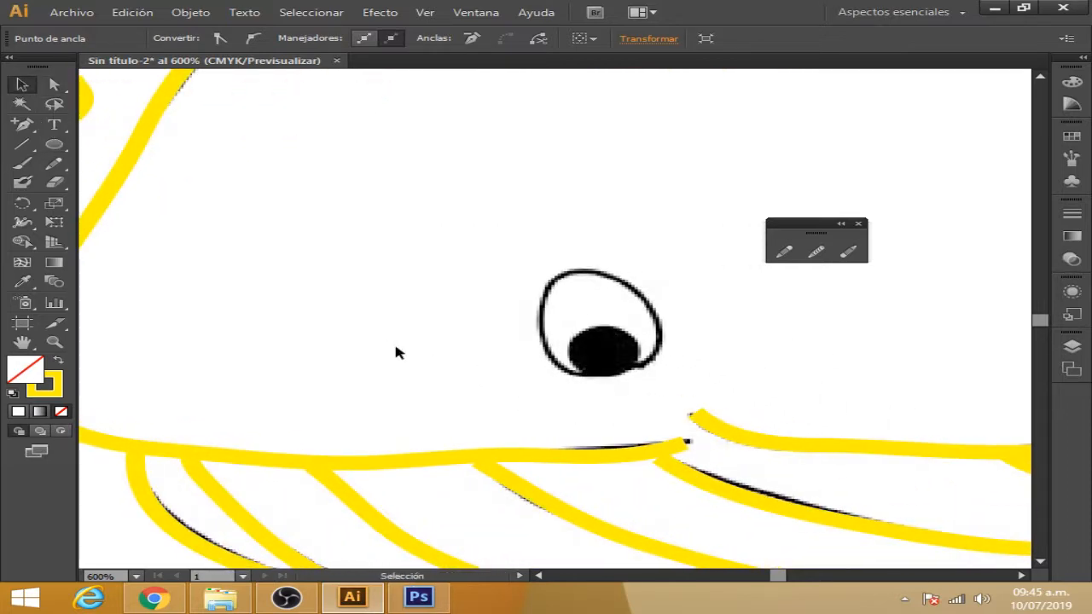
{"action": "left_click", "coordinate": [779, 253]}
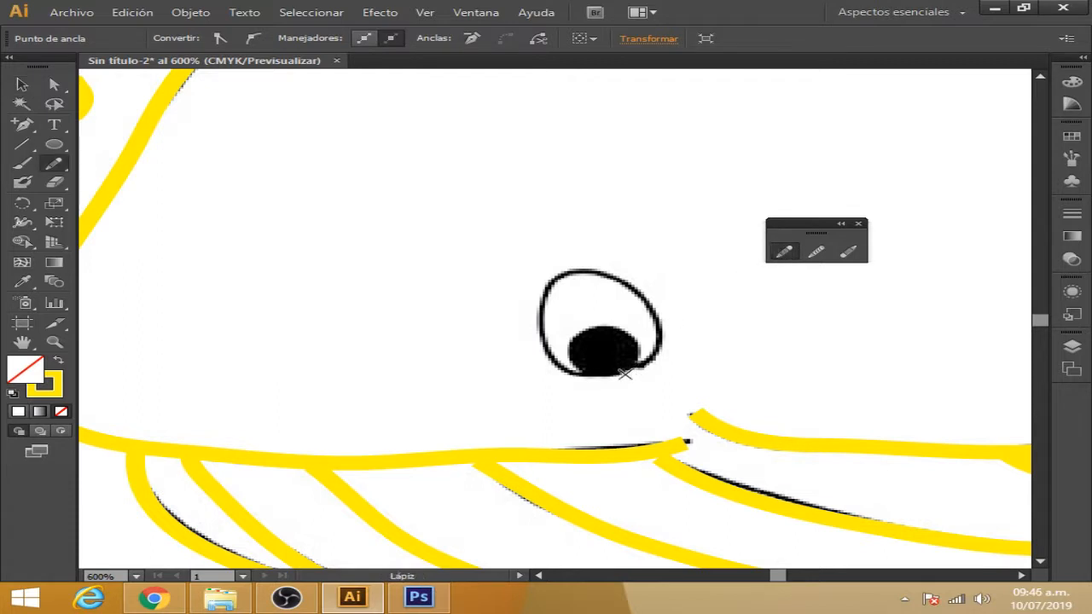
{"action": "mouse_move", "coordinate": [627, 374]}
{"action": "left_mouse_down"}
{"action": "mouse_move", "coordinate": [658, 322]}
{"action": "mouse_move", "coordinate": [641, 298]}
{"action": "mouse_move", "coordinate": [605, 273]}
{"action": "mouse_move", "coordinate": [556, 277]}
{"action": "mouse_move", "coordinate": [538, 299]}
{"action": "mouse_move", "coordinate": [539, 338]}
{"action": "mouse_move", "coordinate": [560, 374]}
{"action": "mouse_move", "coordinate": [655, 369]}
{"action": "mouse_move", "coordinate": [579, 365]}
{"action": "mouse_move", "coordinate": [648, 372]}
{"action": "mouse_move", "coordinate": [608, 381]}
{"action": "left_mouse_up"}
{"action": "left_click", "coordinate": [816, 252]}
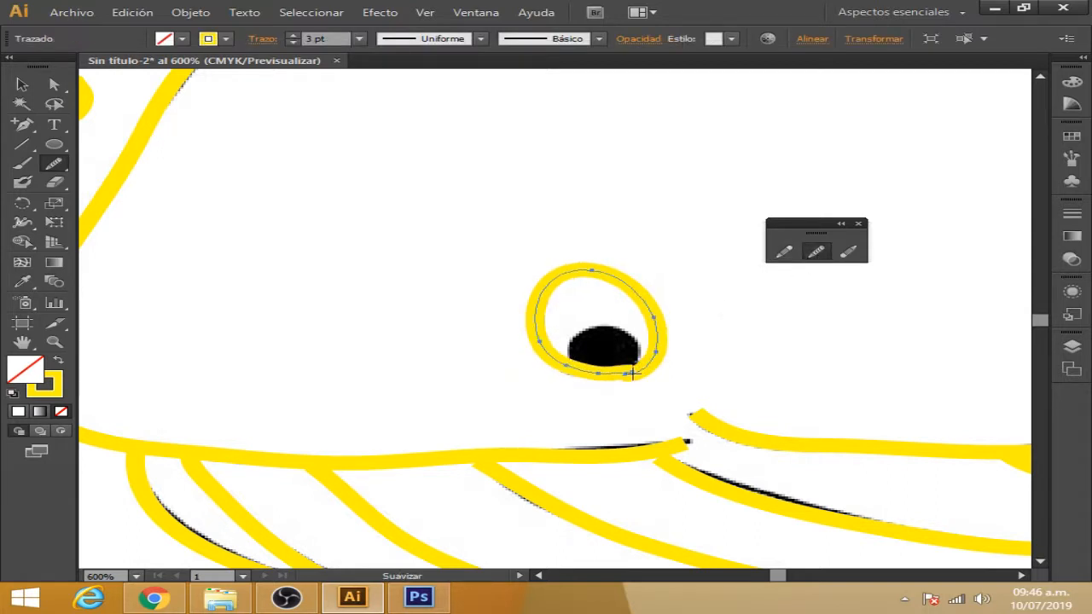
{"action": "left_click", "coordinate": [783, 251]}
{"action": "left_click_drag", "start_coordinate": [624, 374], "coordinate": [638, 372]}
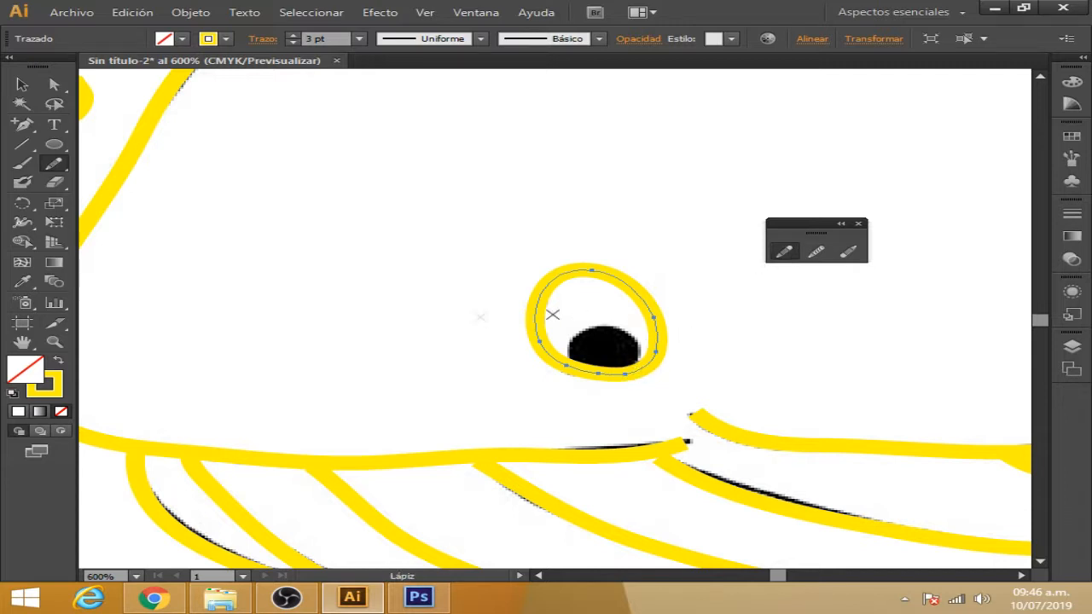
Draw an ellipse over the pupil inside the eye outline and give it a black fill
{"action": "left_click", "coordinate": [22, 84]}
{"action": "left_click", "coordinate": [49, 145]}
{"action": "left_click_drag", "start_coordinate": [50, 147], "coordinate": [124, 192]}
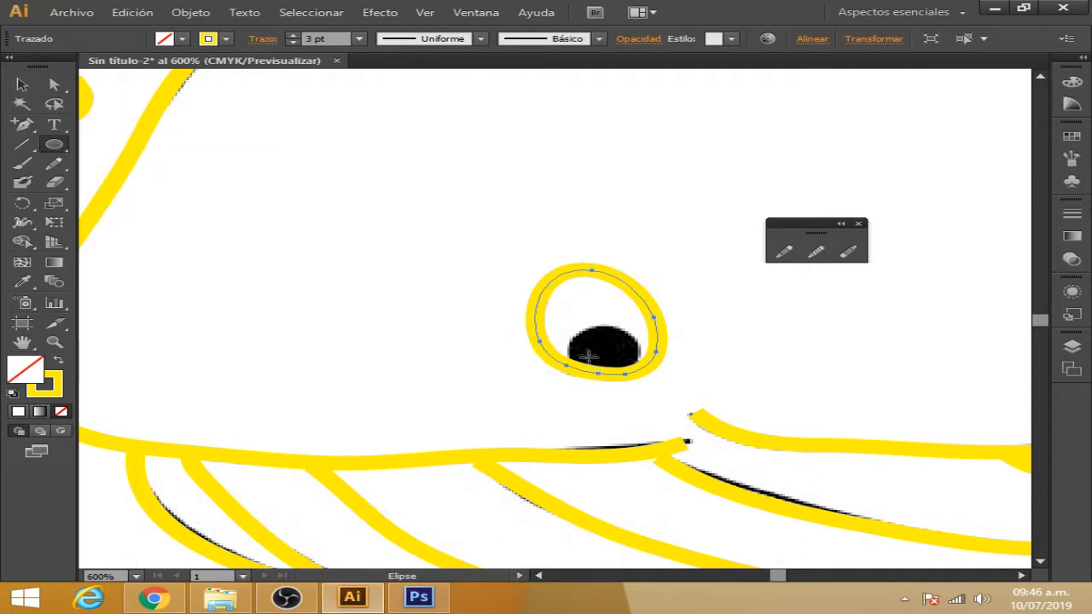
{"action": "left_click_drag", "start_coordinate": [559, 320], "coordinate": [627, 365]}
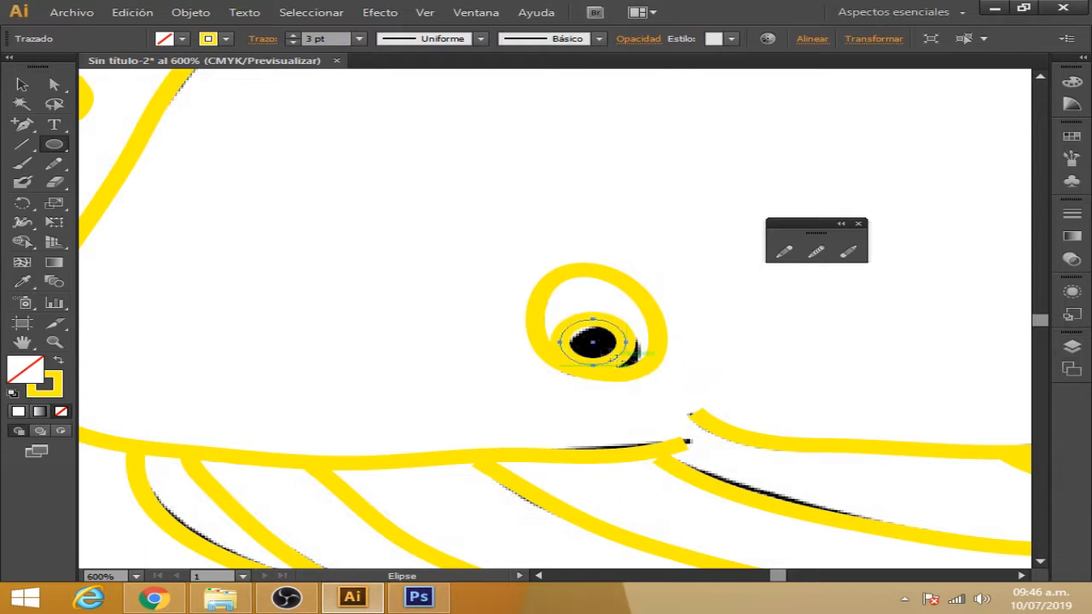
{"action": "left_click", "coordinate": [21, 84]}
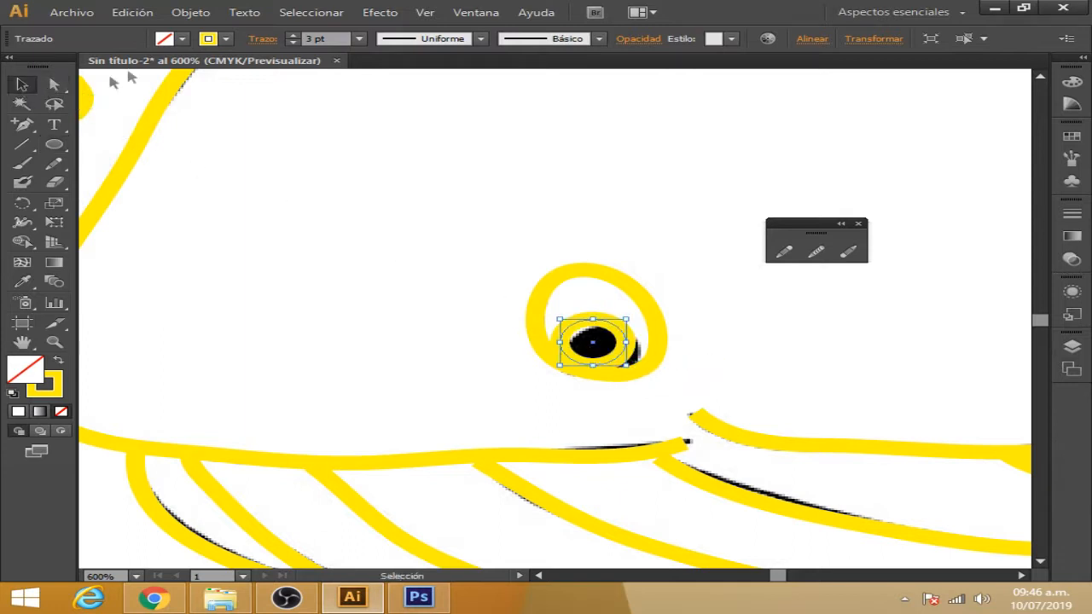
{"action": "left_click", "coordinate": [181, 39]}
{"action": "left_click", "coordinate": [58, 66]}
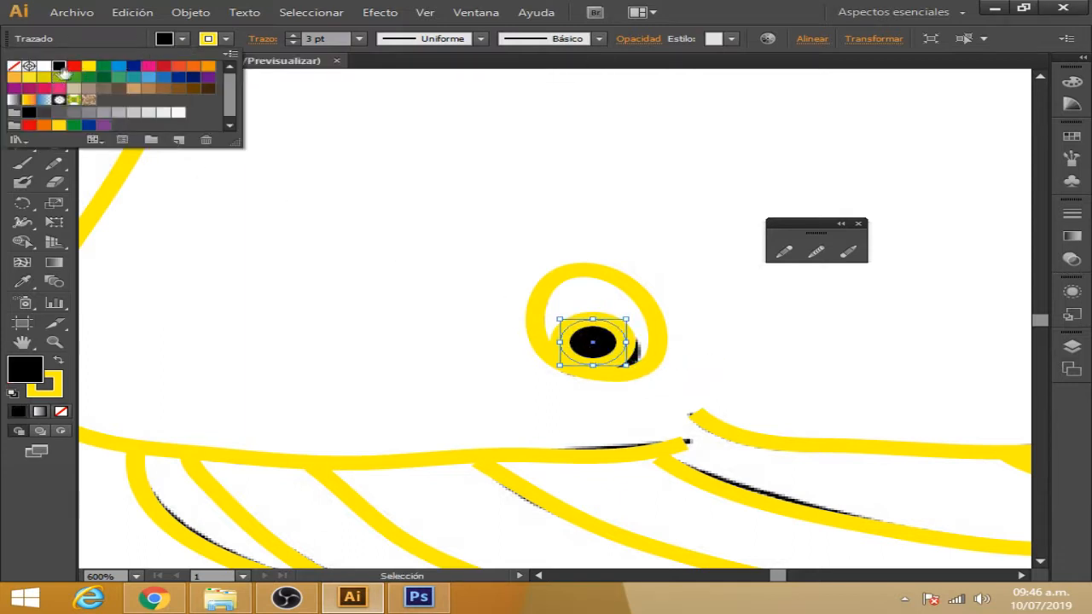
Move the black pupil ellipse so it rests against the lower edge of the eye outline
{"action": "left_click_drag", "start_coordinate": [609, 342], "coordinate": [623, 354]}
{"action": "left_click", "coordinate": [546, 415]}
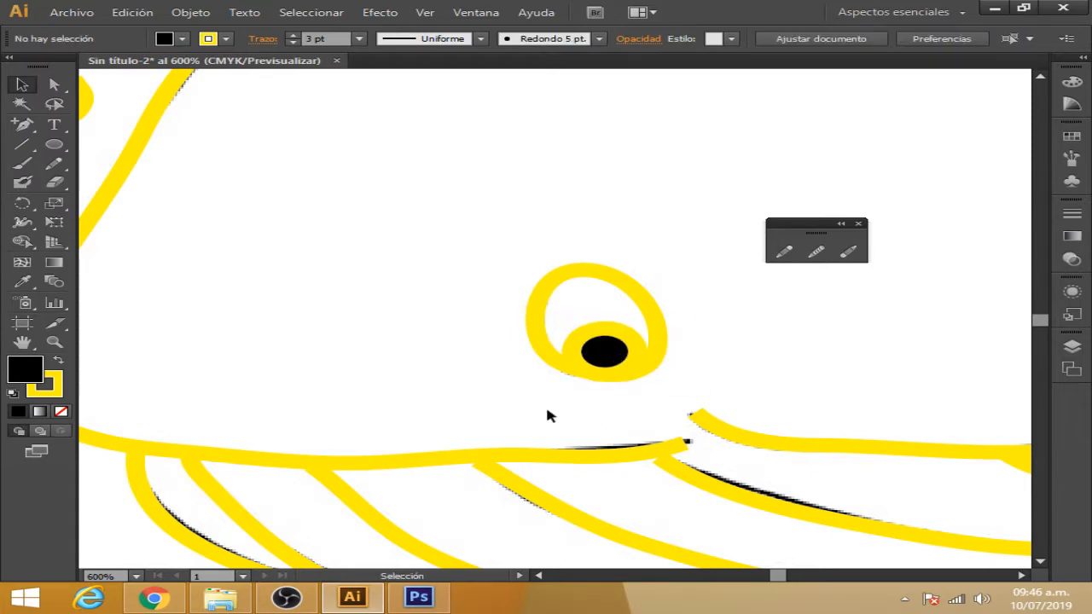
{"action": "key", "text": "ctrl+minus"}
{"action": "key", "text": "ctrl+minus"}
{"action": "key", "text": "ctrl+minus"}
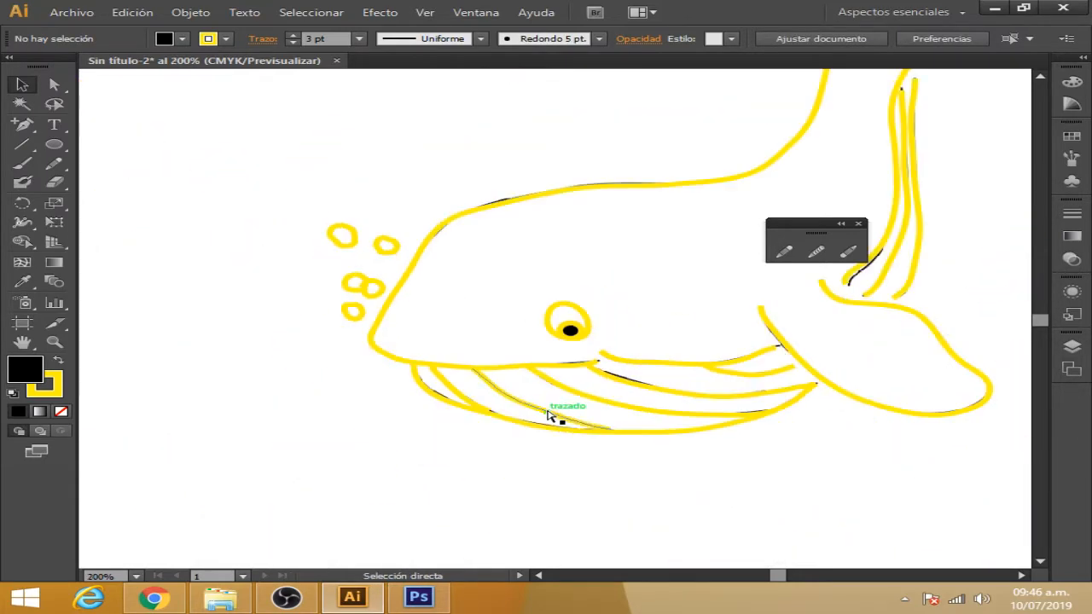
Unlock all objects and move the BALLENA.jpg image off the tracing to the empty side in front of the whale's head
{"action": "left_click_drag", "start_coordinate": [568, 475], "coordinate": [419, 546]}
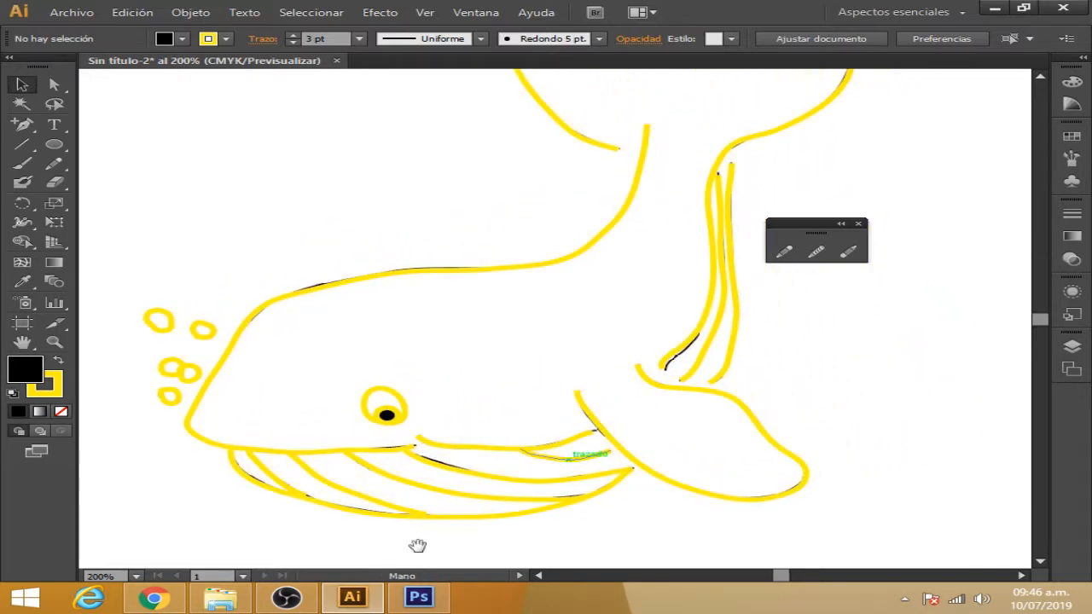
{"action": "key", "text": "ctrl+minus"}
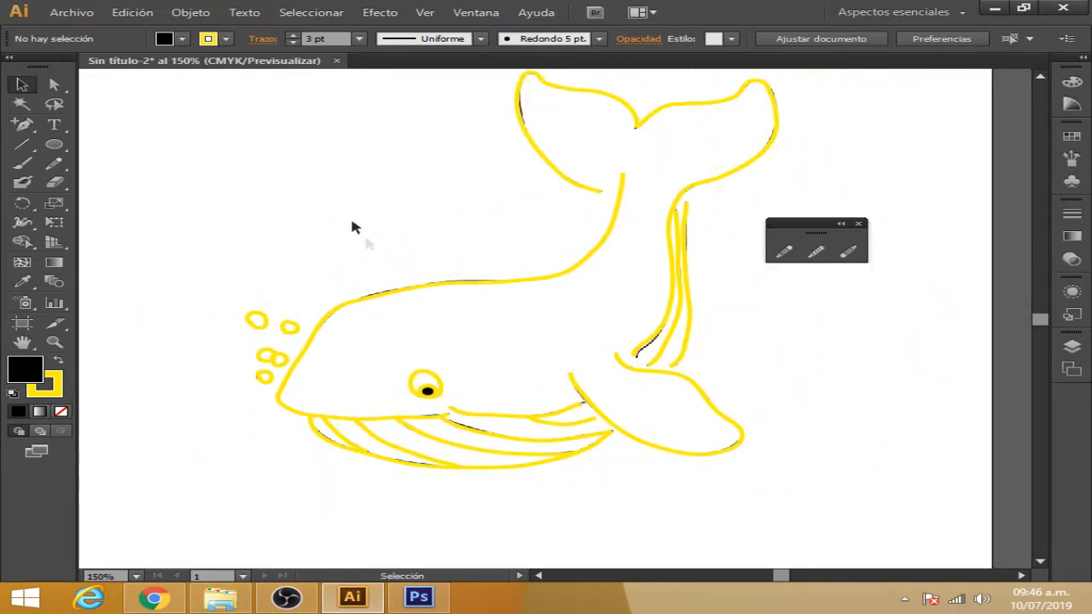
{"action": "left_click", "coordinate": [189, 12]}
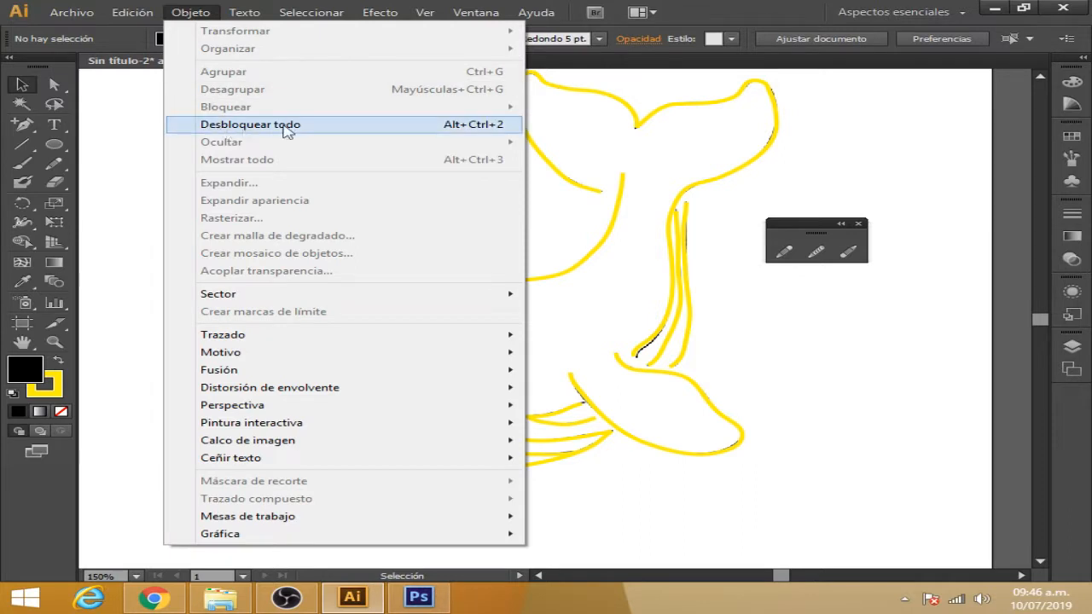
{"action": "left_click", "coordinate": [383, 135]}
{"action": "left_click_drag", "start_coordinate": [360, 194], "coordinate": [458, 203]}
{"action": "key", "text": "ctrl+minus"}
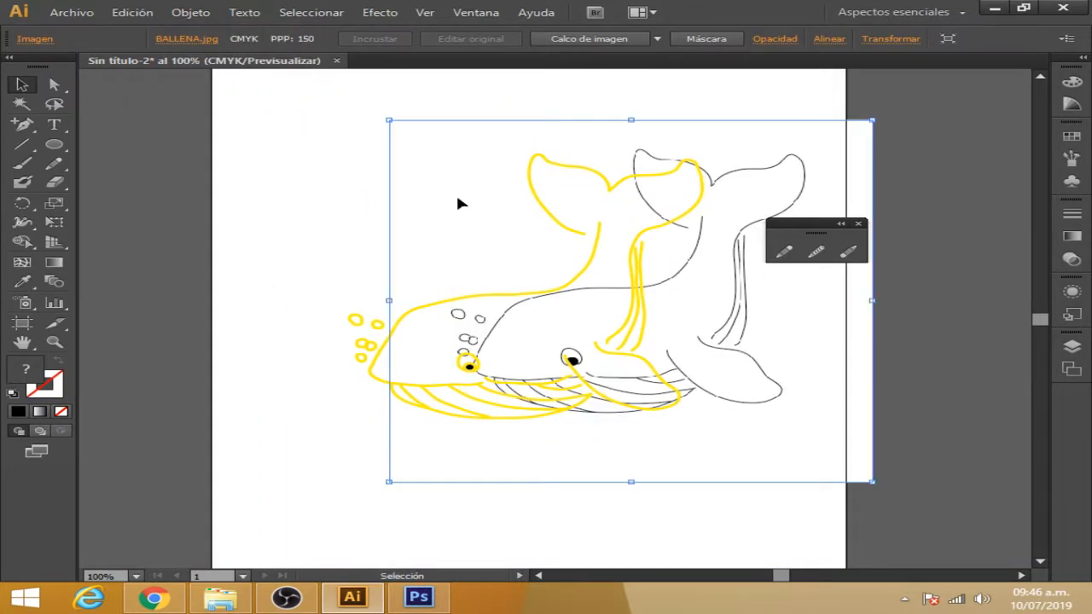
{"action": "mouse_move", "coordinate": [696, 333]}
{"action": "left_mouse_down"}
{"action": "mouse_move", "coordinate": [336, 374]}
{"action": "mouse_move", "coordinate": [153, 338]}
{"action": "mouse_move", "coordinate": [266, 341]}
{"action": "mouse_move", "coordinate": [461, 386]}
{"action": "left_mouse_up"}
{"action": "left_click_drag", "start_coordinate": [820, 232], "coordinate": [895, 103]}
{"action": "left_click", "coordinate": [627, 242]}
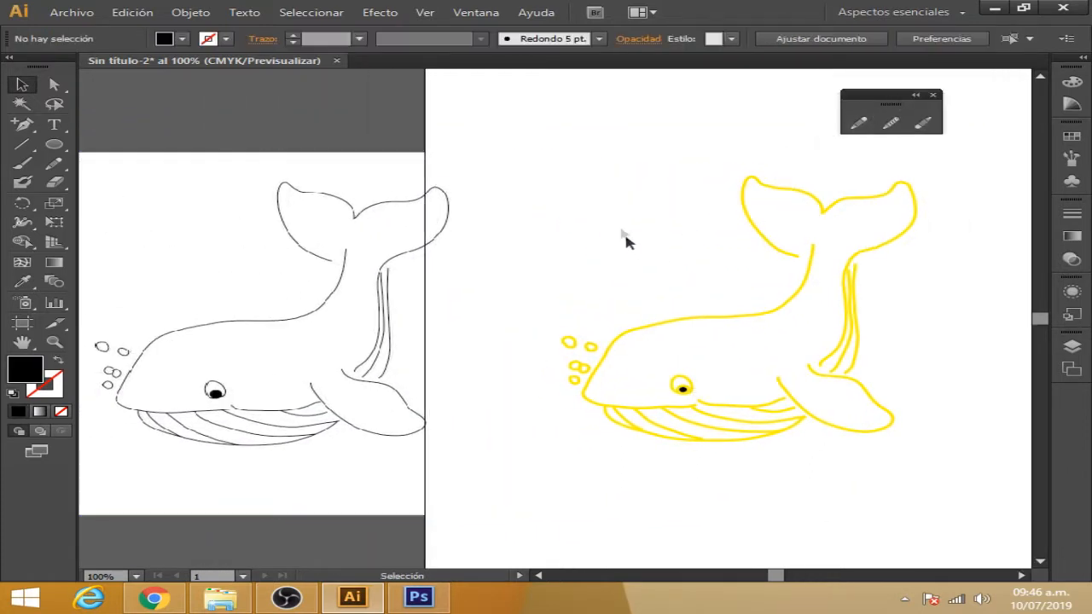
Select all the traced whale paths and set their stroke to black at 1 pt
{"action": "left_click_drag", "start_coordinate": [535, 152], "coordinate": [957, 496]}
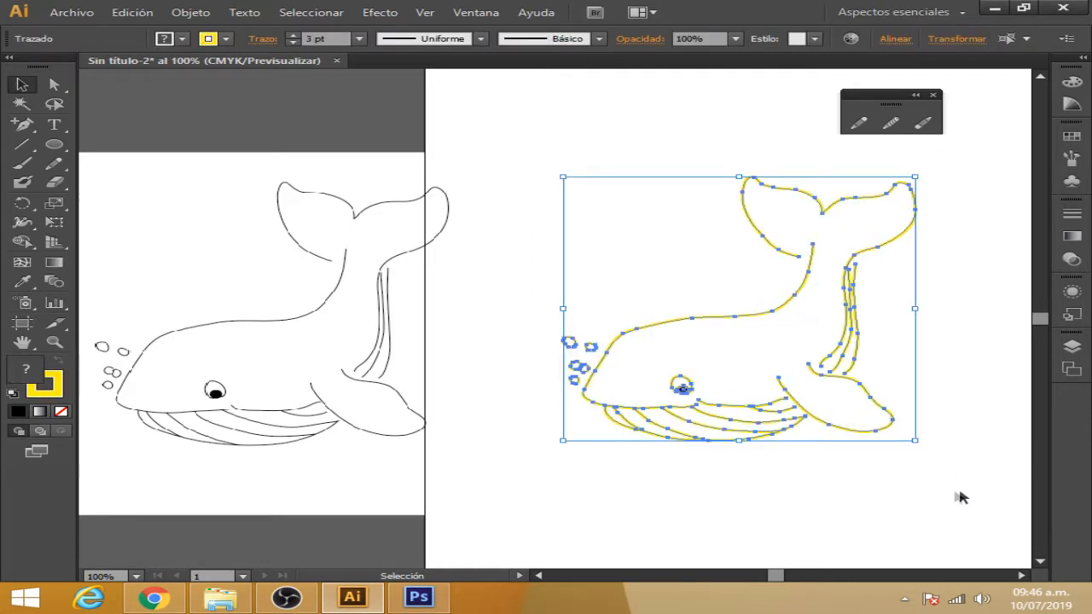
{"action": "left_click", "coordinate": [226, 38]}
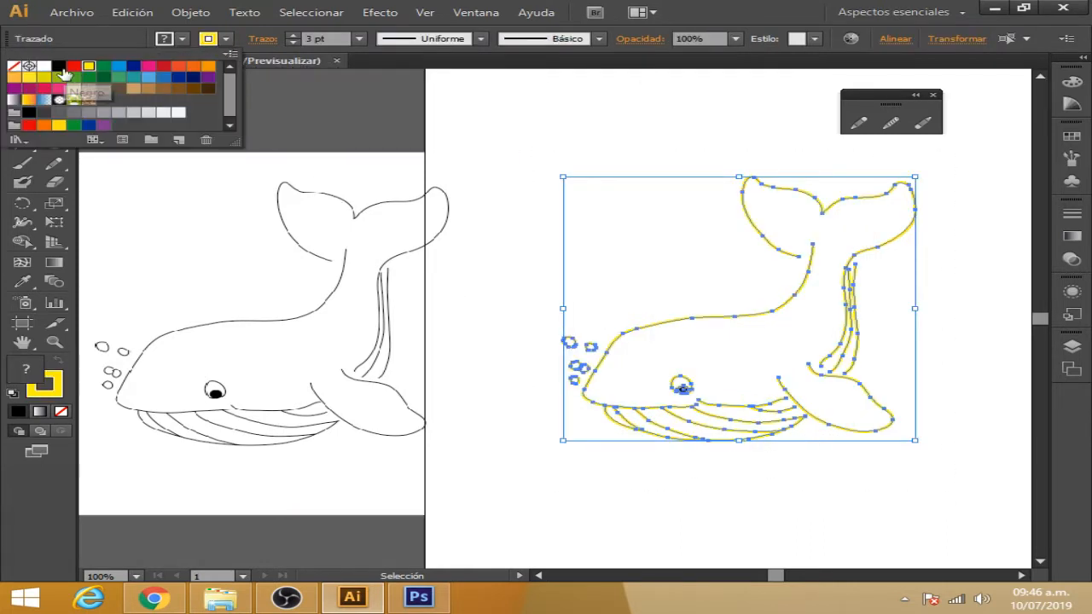
{"action": "left_click", "coordinate": [59, 67]}
{"action": "left_click", "coordinate": [294, 46]}
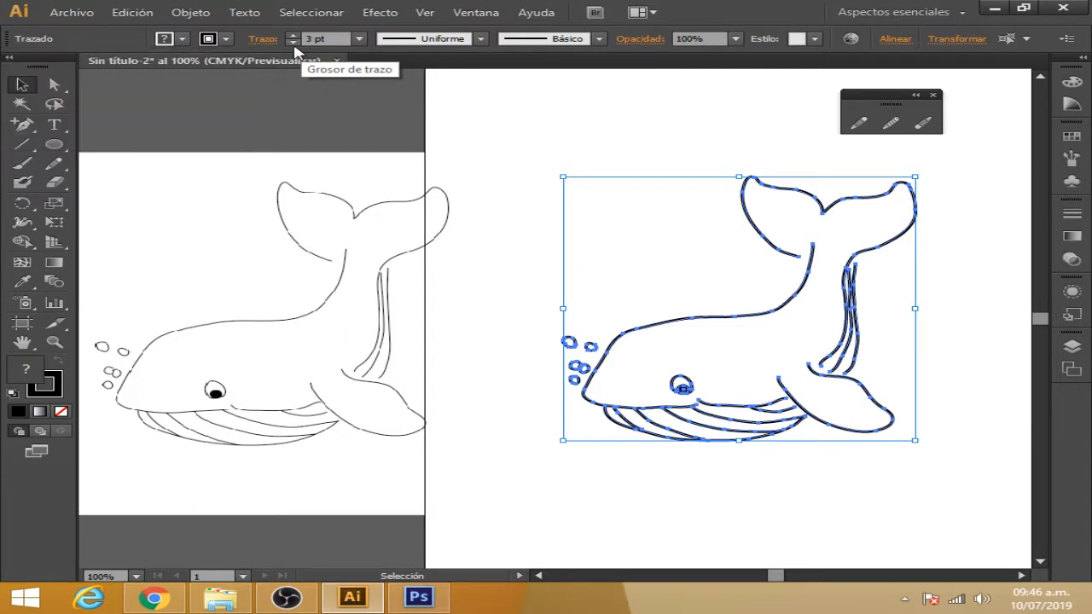
{"action": "left_click", "coordinate": [292, 44]}
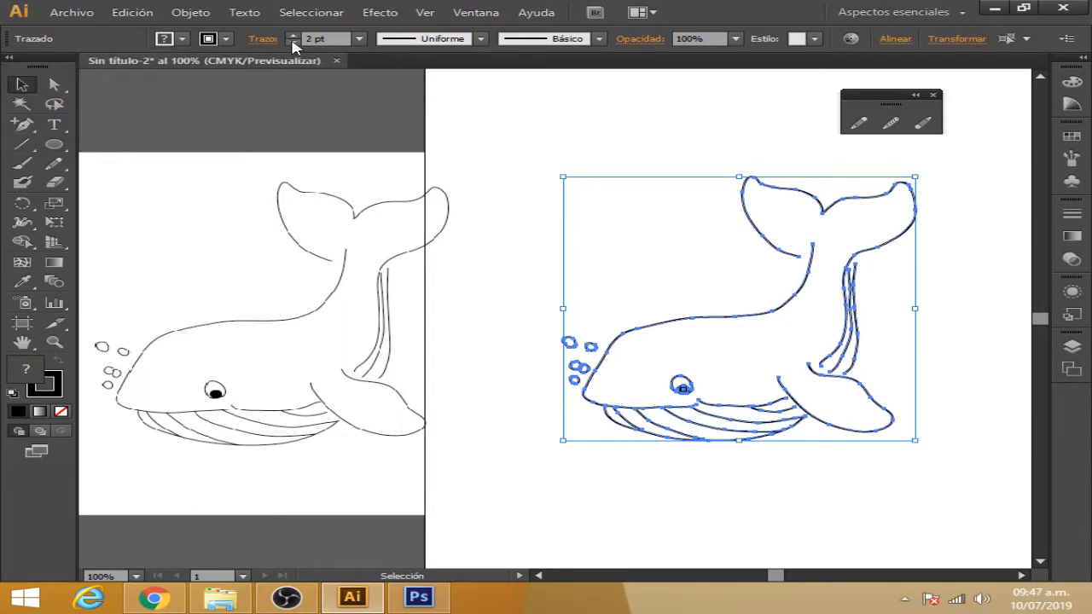
Reposition the BALLENA.jpg image beside the traced whale, roughly level with it for comparison
{"action": "left_click", "coordinate": [454, 169]}
{"action": "left_click_drag", "start_coordinate": [350, 314], "coordinate": [396, 342]}
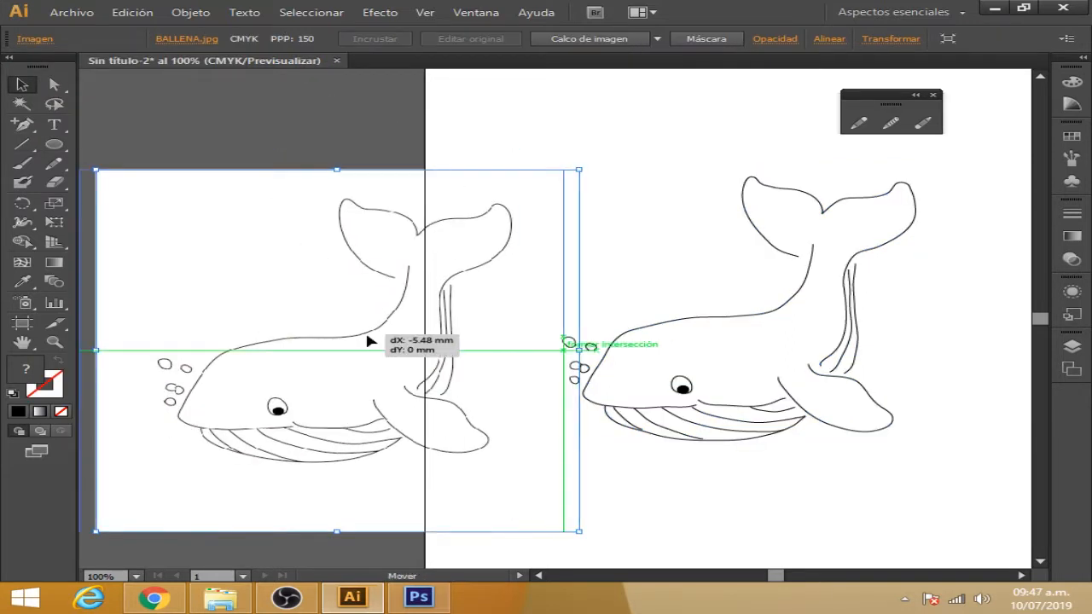
{"action": "left_click", "coordinate": [695, 499]}
{"action": "key", "text": "ctrl+plus"}
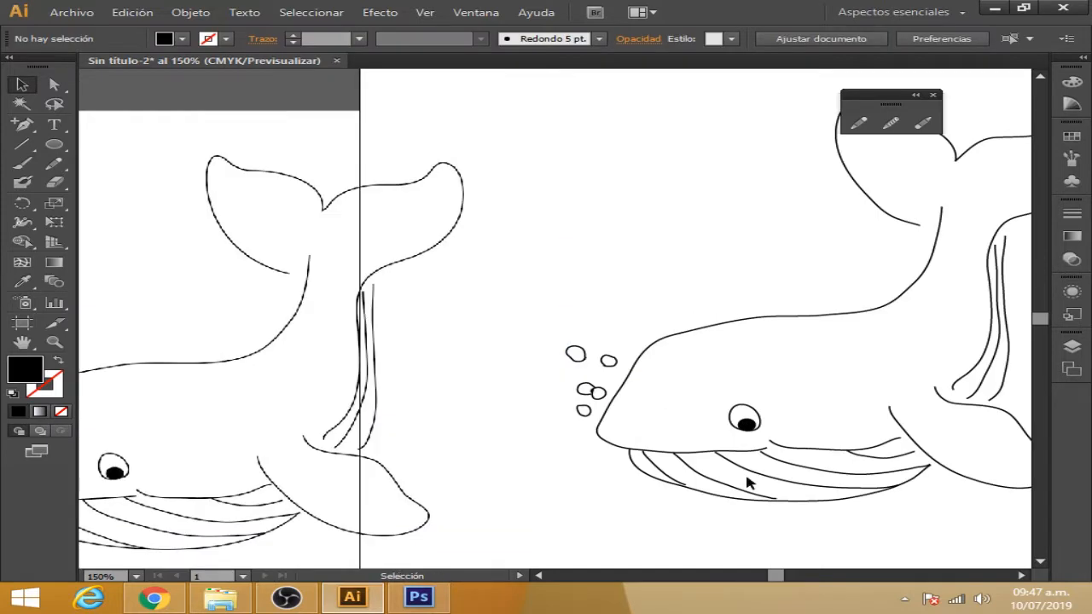
{"action": "key", "text": "ctrl+minus"}
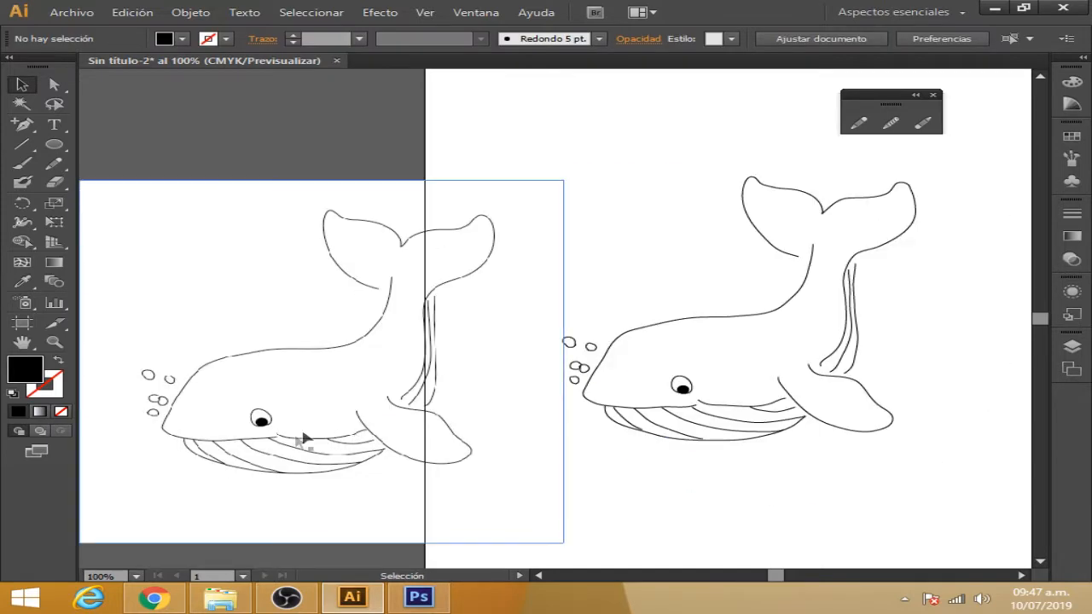
{"action": "left_click_drag", "start_coordinate": [296, 441], "coordinate": [309, 417]}
{"action": "left_click", "coordinate": [704, 544]}
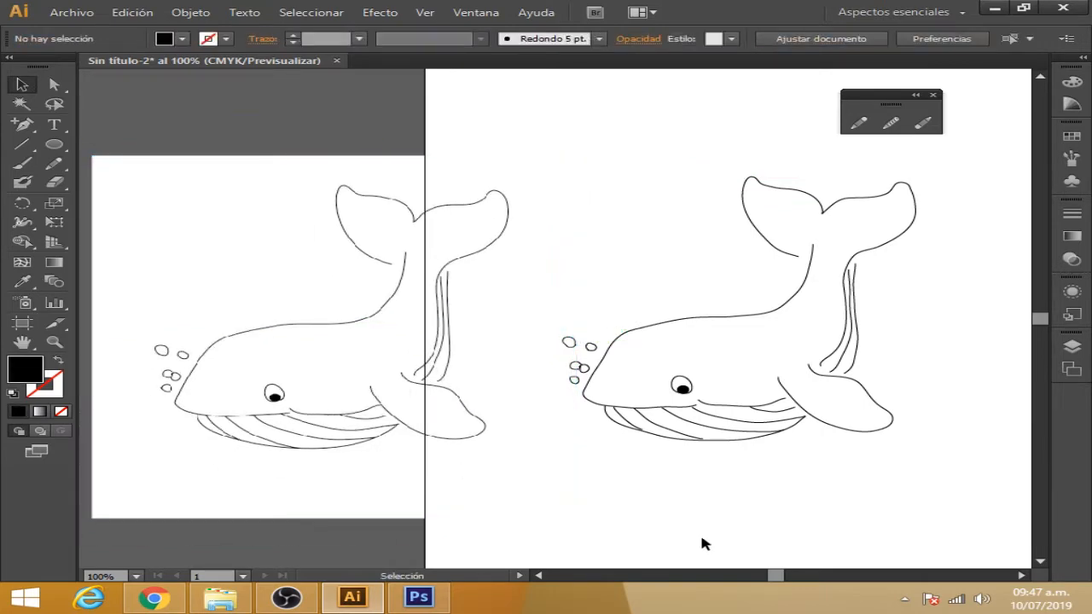
Straighten the hooked lower end of the innermost of the three body lines above the fin by adjusting its end handle
{"action": "key", "text": "ctrl+plus"}
{"action": "key", "text": "ctrl+plus"}
{"action": "key", "text": "ctrl+plus"}
{"action": "left_click_drag", "start_coordinate": [733, 489], "coordinate": [309, 338]}
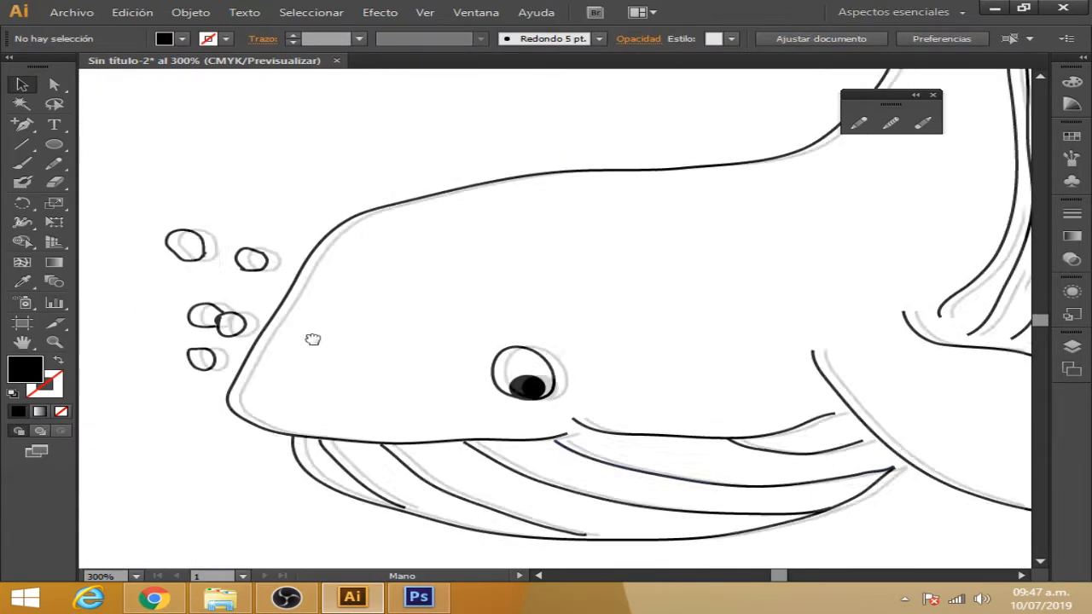
{"action": "left_click_drag", "start_coordinate": [796, 399], "coordinate": [685, 422]}
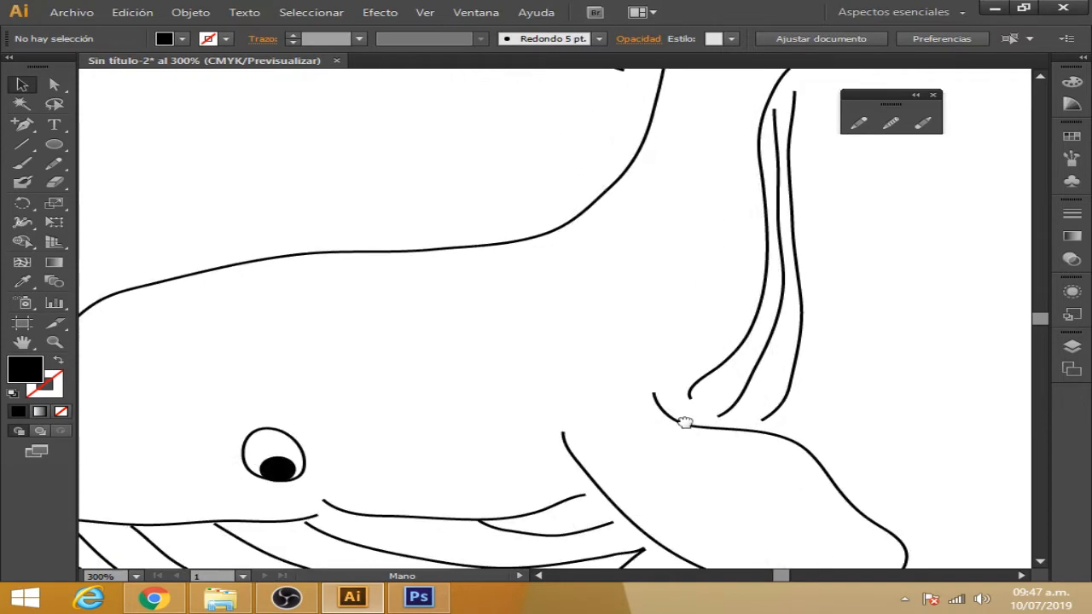
{"action": "key", "text": "ctrl+plus"}
{"action": "key", "text": "ctrl+plus"}
{"action": "left_click_drag", "start_coordinate": [737, 424], "coordinate": [353, 438]}
{"action": "left_click", "coordinate": [426, 537]}
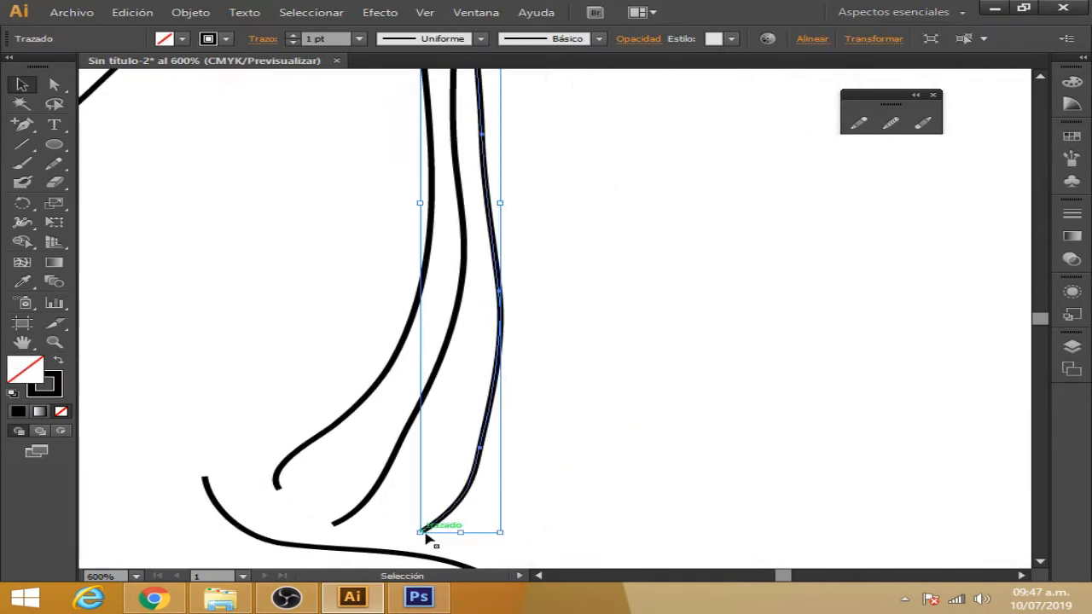
{"action": "left_click", "coordinate": [54, 83]}
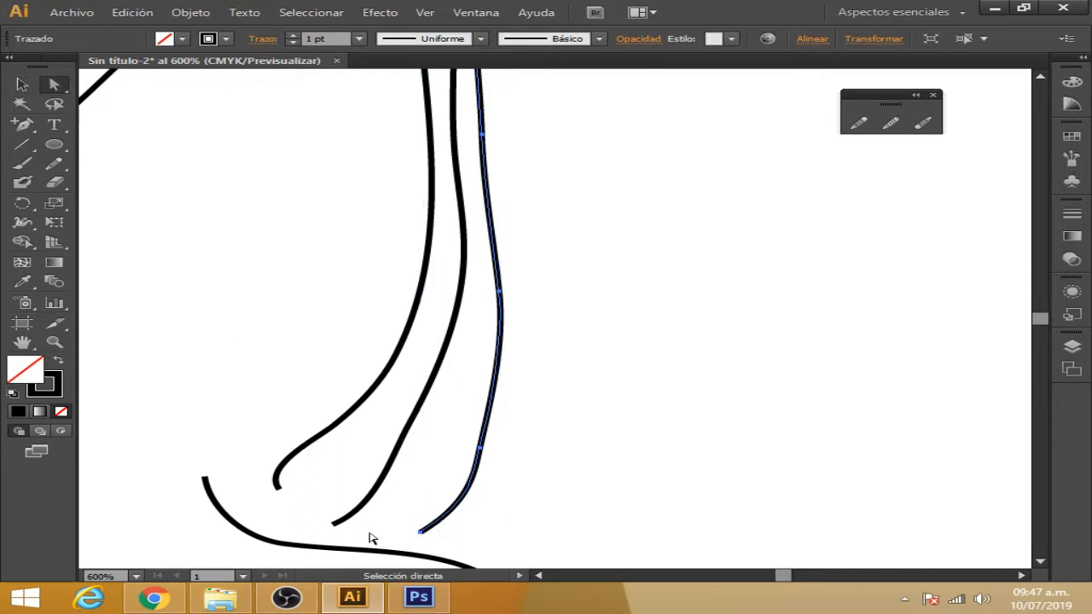
{"action": "left_click", "coordinate": [278, 486]}
{"action": "left_click_drag", "start_coordinate": [261, 472], "coordinate": [312, 459]}
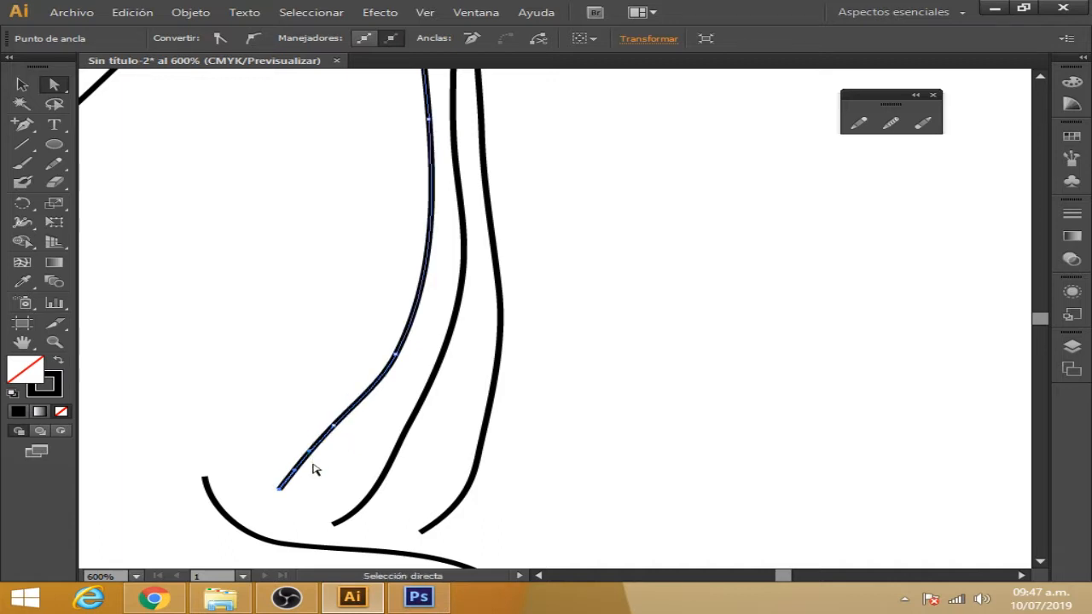
Straighten the lower ends of the outer and middle body lines above the fin by adjusting their end handles
{"action": "left_click", "coordinate": [418, 530]}
{"action": "left_click_drag", "start_coordinate": [469, 502], "coordinate": [448, 479]}
{"action": "left_click", "coordinate": [344, 522]}
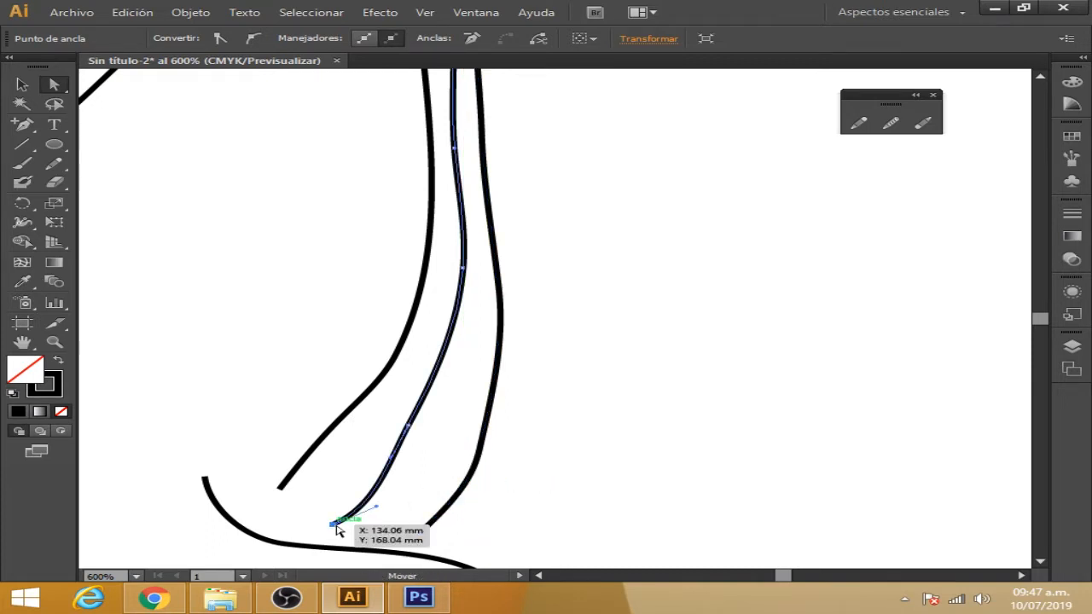
{"action": "left_click_drag", "start_coordinate": [376, 505], "coordinate": [366, 492]}
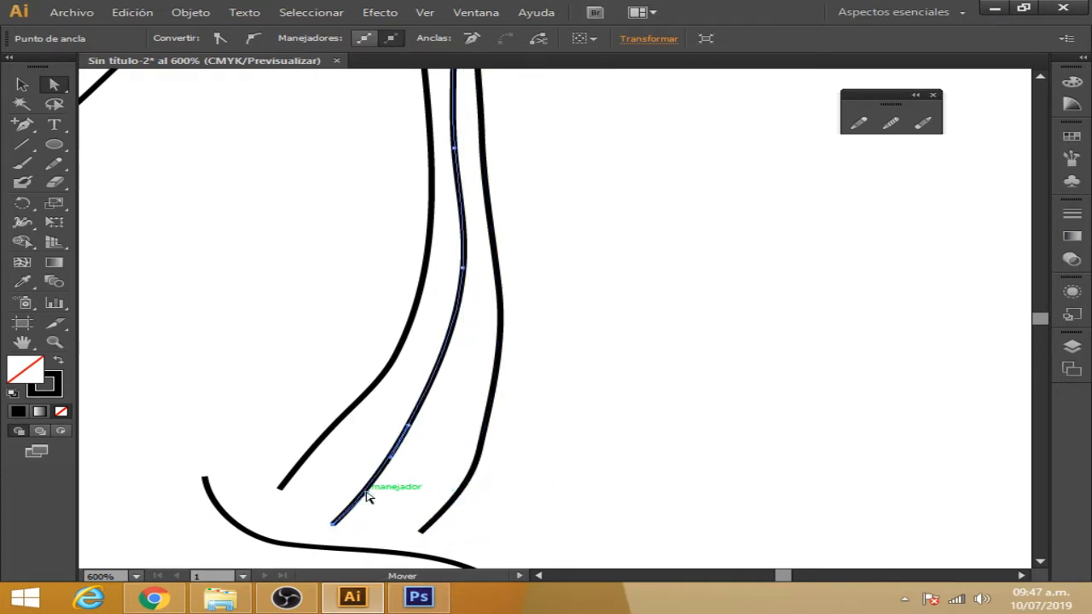
{"action": "key", "text": "ctrl+minus"}
{"action": "key", "text": "ctrl+minus"}
{"action": "key", "text": "ctrl+minus"}
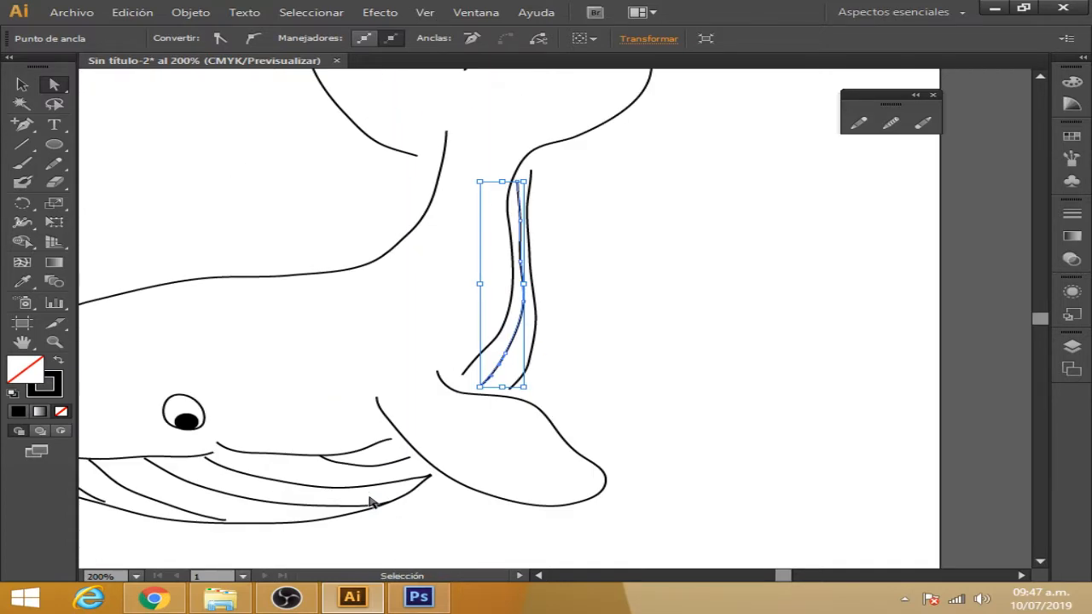
{"action": "left_click", "coordinate": [23, 84]}
{"action": "left_click", "coordinate": [256, 187]}
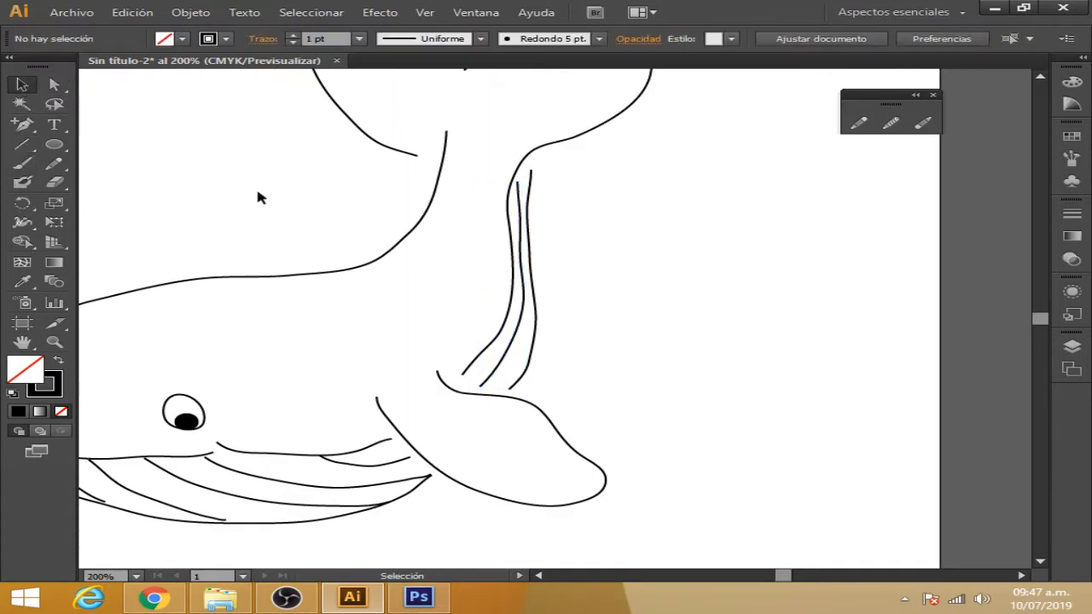
Move the lower end point of the second belly line from the snout onto the belly outline with Direct Selection
{"action": "left_click_drag", "start_coordinate": [280, 441], "coordinate": [428, 332]}
{"action": "key", "text": "ctrl+plus"}
{"action": "key", "text": "ctrl+plus"}
{"action": "key", "text": "ctrl+plus"}
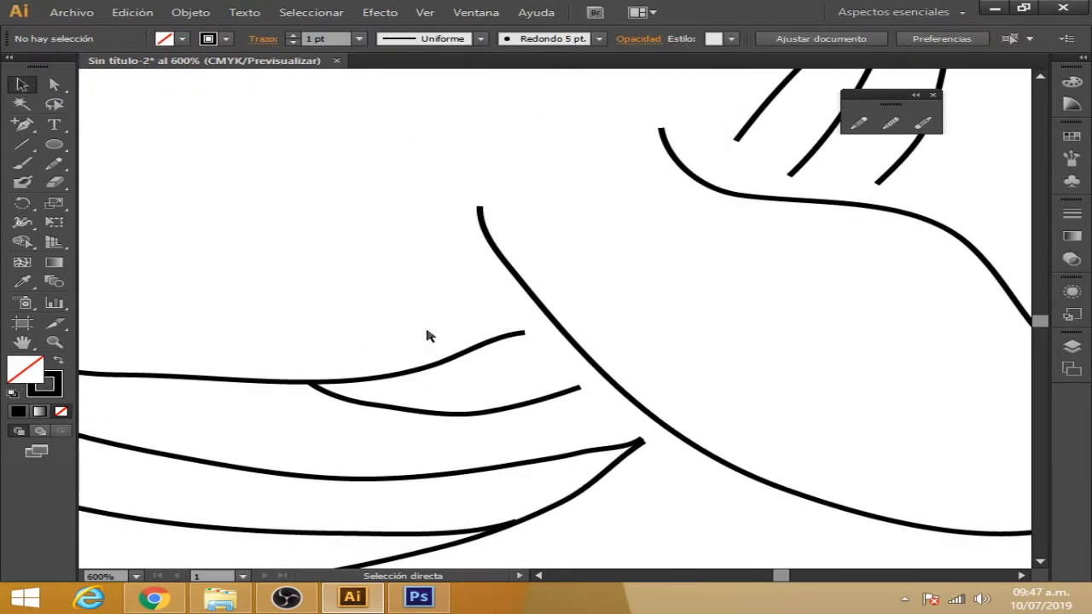
{"action": "left_click_drag", "start_coordinate": [216, 500], "coordinate": [642, 310]}
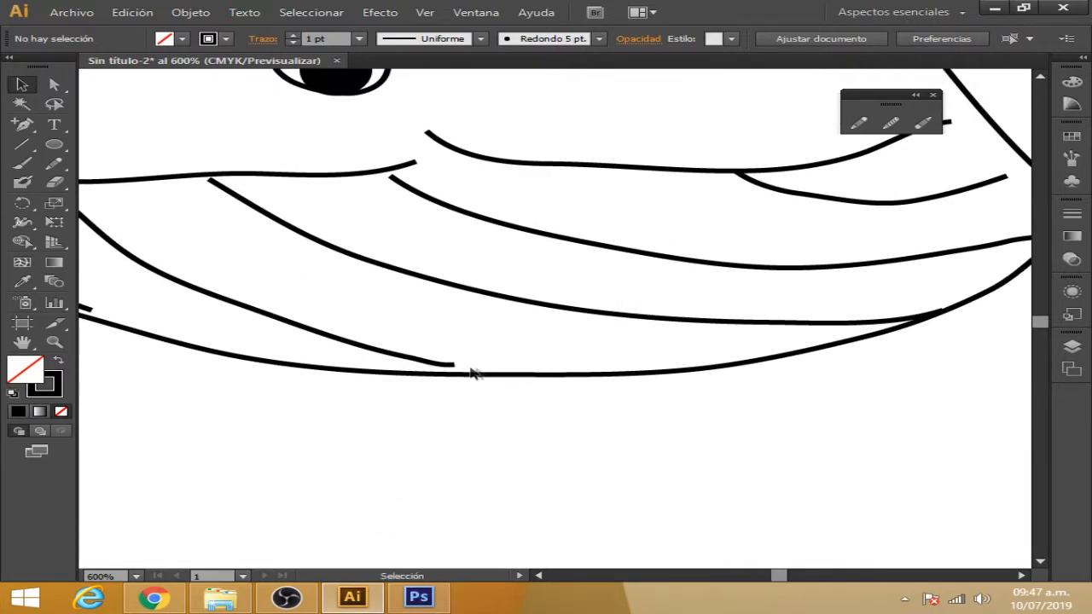
{"action": "left_click", "coordinate": [458, 365]}
{"action": "left_click", "coordinate": [53, 84]}
{"action": "left_click_drag", "start_coordinate": [463, 370], "coordinate": [476, 379]}
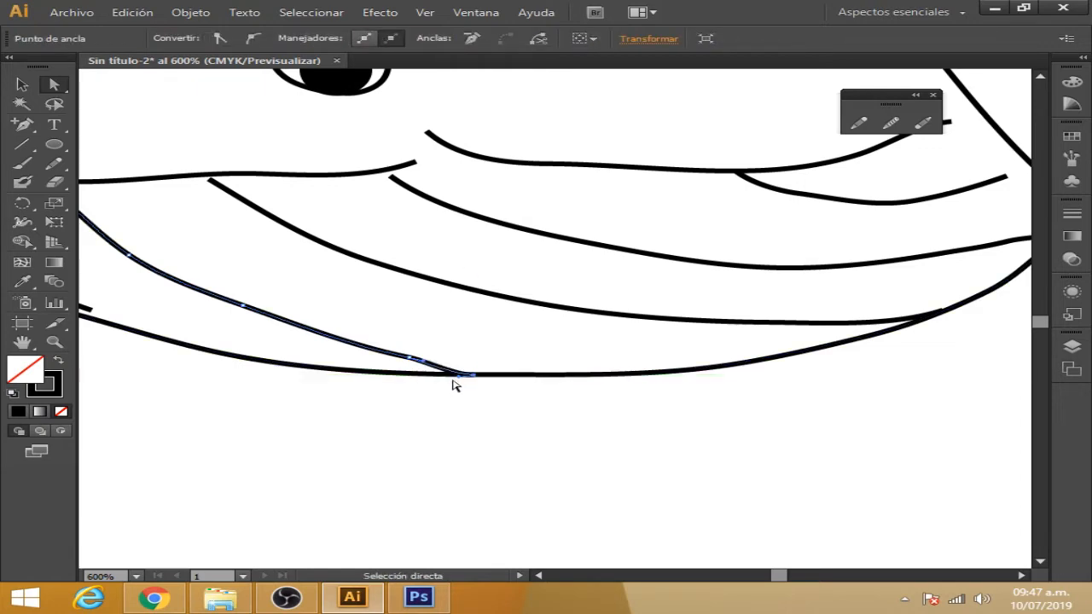
Smooth the lower end of the second belly line by adjusting its last anchor points and handles
{"action": "left_click", "coordinate": [409, 359]}
{"action": "key", "text": "ctrl+plus"}
{"action": "key", "text": "ctrl+plus"}
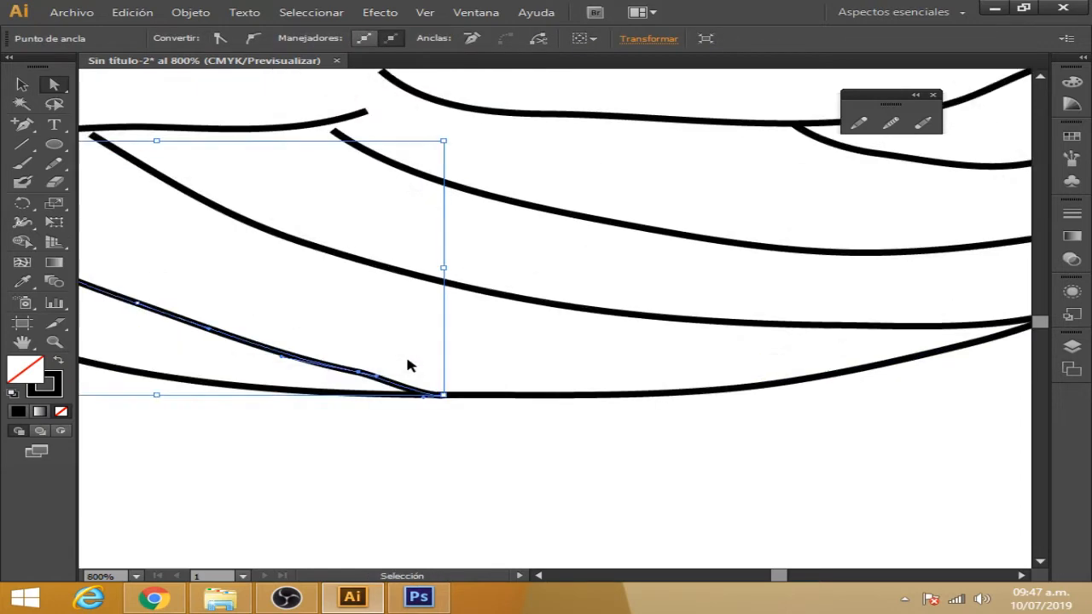
{"action": "left_click_drag", "start_coordinate": [291, 392], "coordinate": [375, 323]}
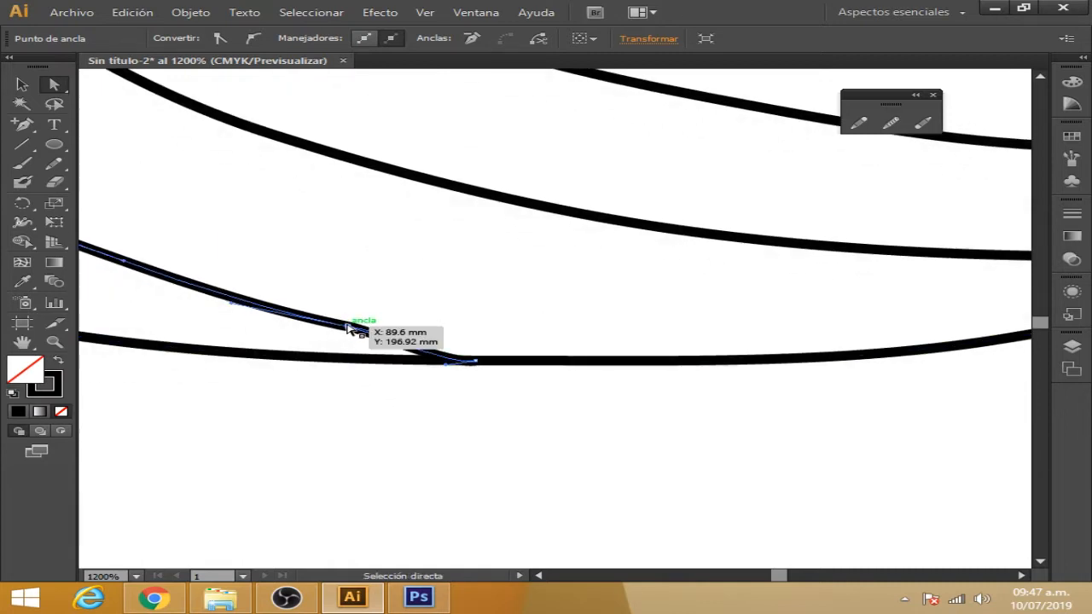
{"action": "left_click_drag", "start_coordinate": [444, 366], "coordinate": [445, 357]}
{"action": "left_click_drag", "start_coordinate": [376, 337], "coordinate": [378, 344]}
Move the lower end point of the first belly line from the snout onto the belly outline
{"action": "left_click_drag", "start_coordinate": [312, 378], "coordinate": [780, 389]}
{"action": "left_click_drag", "start_coordinate": [422, 368], "coordinate": [612, 438]}
{"action": "left_click", "coordinate": [360, 327]}
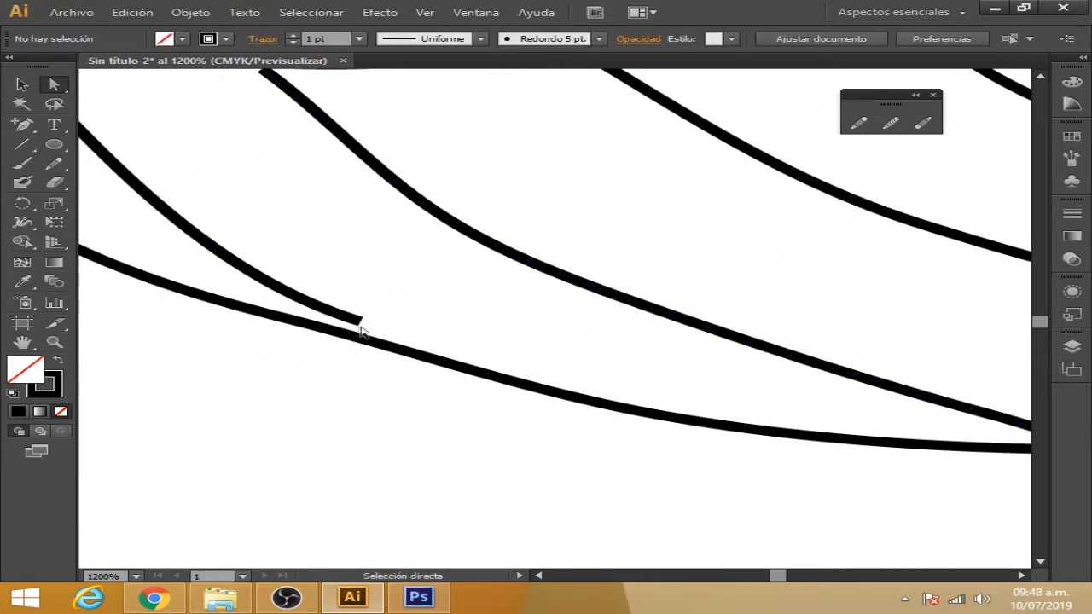
{"action": "left_click_drag", "start_coordinate": [364, 320], "coordinate": [383, 343]}
Move the upper end points of the second and first belly lines onto the mouth line, adjusting the second line's handle
{"action": "left_click_drag", "start_coordinate": [335, 281], "coordinate": [381, 440]}
{"action": "left_click_drag", "start_coordinate": [394, 386], "coordinate": [478, 420]}
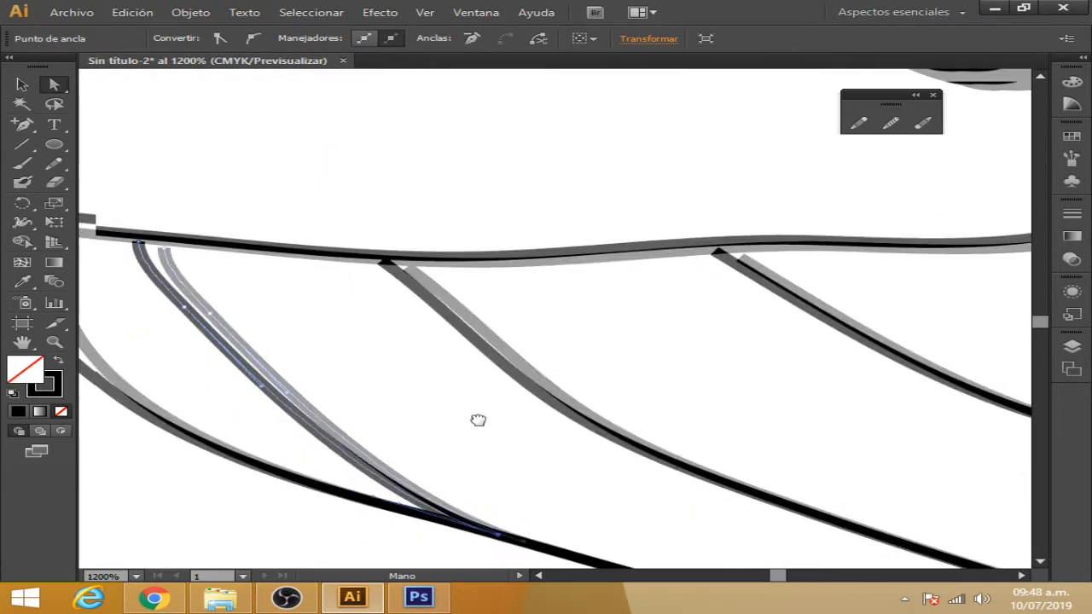
{"action": "left_click", "coordinate": [411, 280]}
{"action": "left_click_drag", "start_coordinate": [409, 273], "coordinate": [399, 262]}
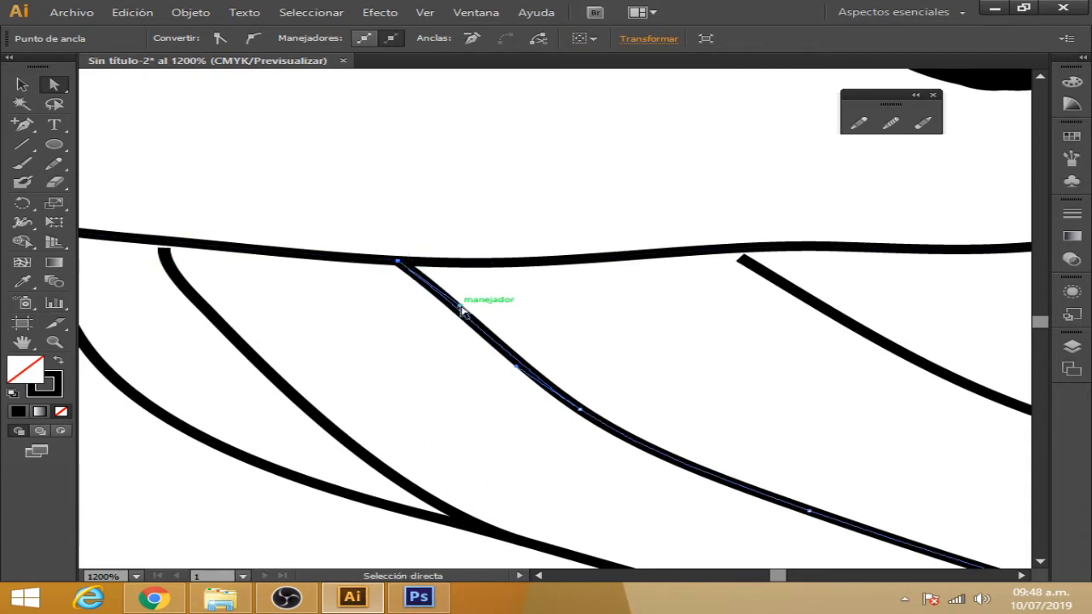
{"action": "left_click_drag", "start_coordinate": [460, 307], "coordinate": [456, 309]}
{"action": "left_click", "coordinate": [168, 253]}
{"action": "left_click_drag", "start_coordinate": [164, 252], "coordinate": [154, 240]}
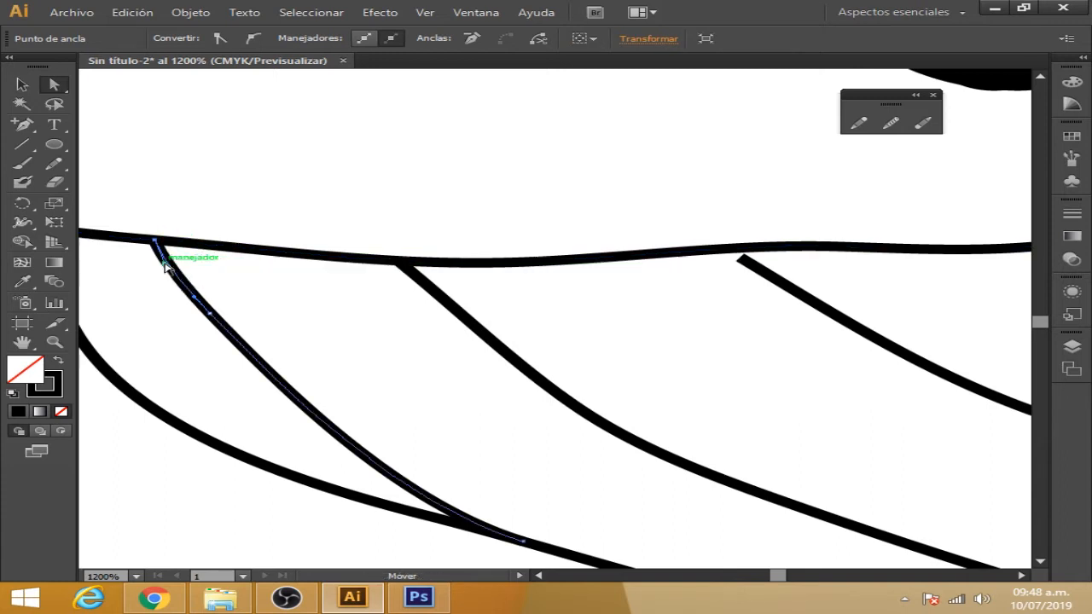
Move the upper end points of the third and fourth belly lines onto the mouth line
{"action": "left_click", "coordinate": [740, 260]}
{"action": "left_click_drag", "start_coordinate": [739, 259], "coordinate": [734, 248]}
{"action": "left_click", "coordinate": [760, 395]}
{"action": "left_click_drag", "start_coordinate": [748, 400], "coordinate": [492, 549]}
{"action": "left_click_drag", "start_coordinate": [738, 443], "coordinate": [606, 424]}
{"action": "left_click_drag", "start_coordinate": [721, 383], "coordinate": [707, 372]}
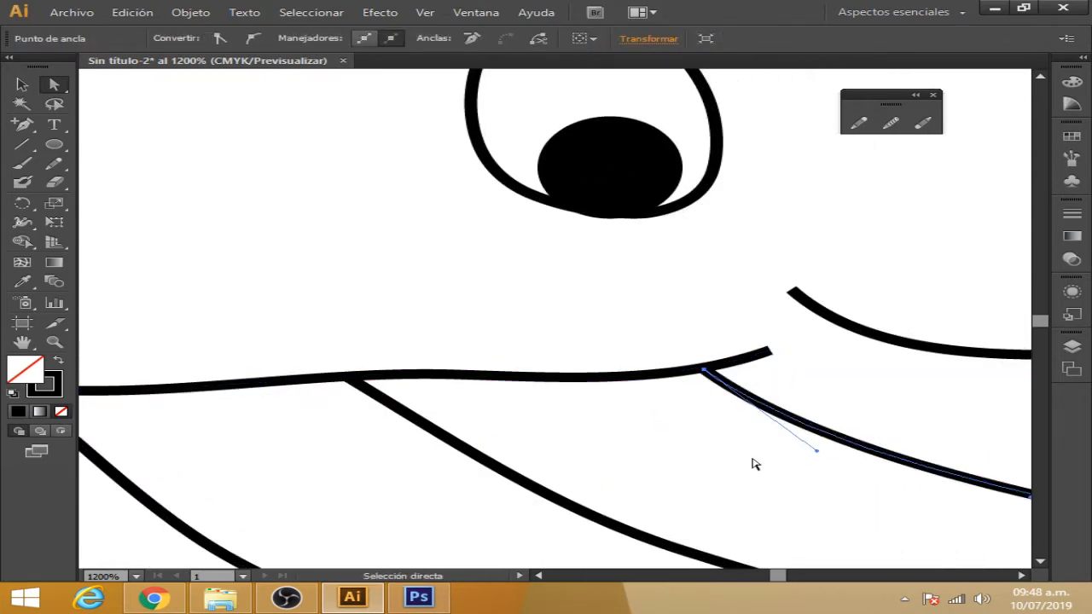
{"action": "left_click", "coordinate": [755, 465]}
{"action": "left_click_drag", "start_coordinate": [760, 476], "coordinate": [495, 517]}
{"action": "left_click_drag", "start_coordinate": [550, 344], "coordinate": [686, 486]}
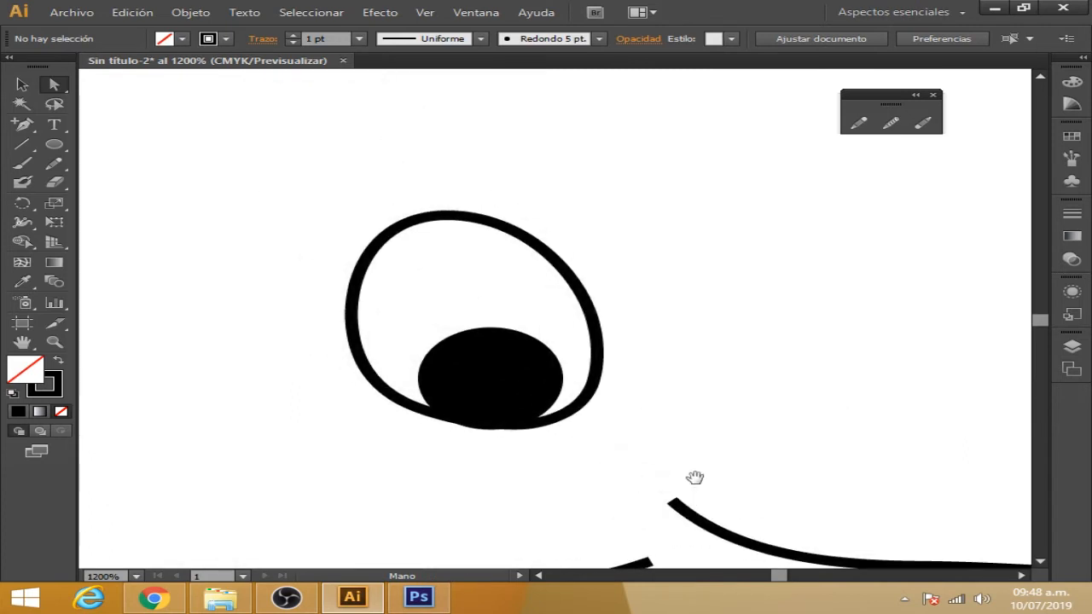
Move the black pupil slightly upward so its lower edge sits inside the whale's eye outline
{"action": "key", "text": "ctrl+minus"}
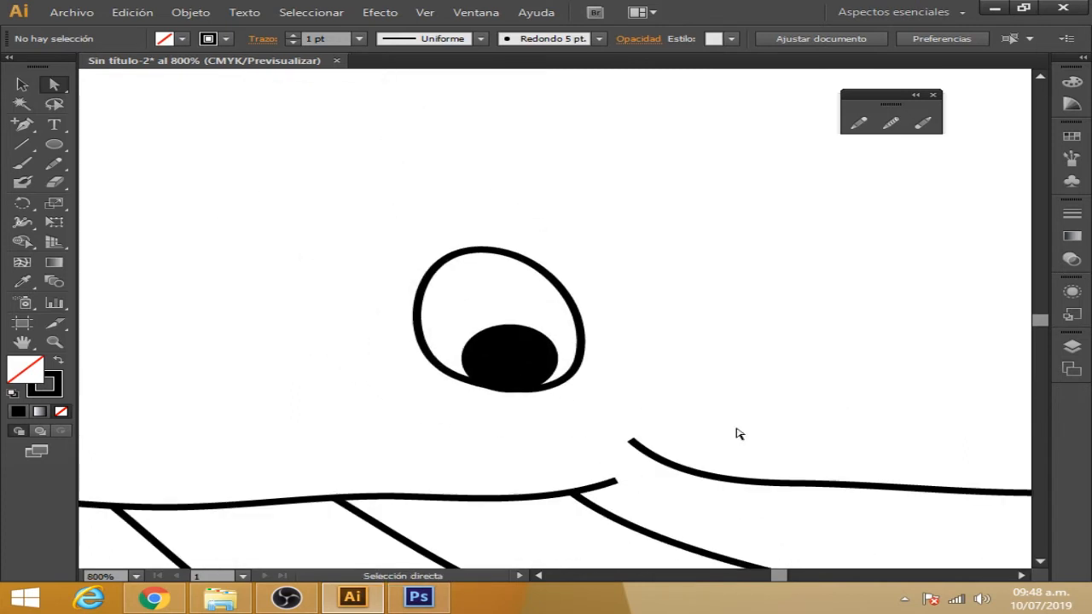
{"action": "left_click", "coordinate": [543, 370]}
{"action": "left_click_drag", "start_coordinate": [543, 370], "coordinate": [544, 363]}
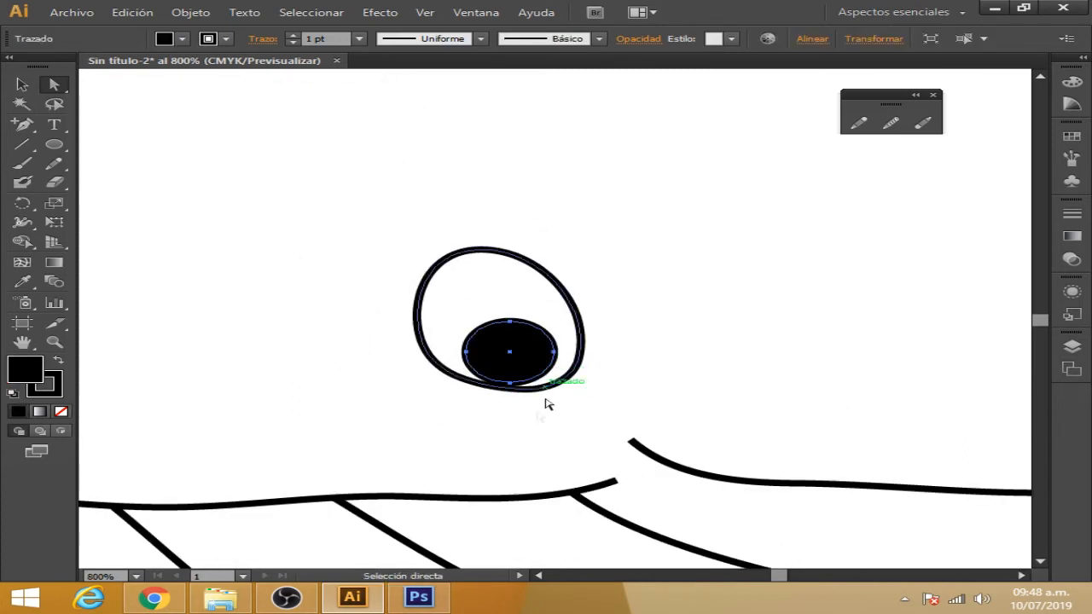
{"action": "left_click", "coordinate": [522, 437]}
Delete the placed BALLENA.jpg reference image beside the traced whale from the document
{"action": "key", "text": "ctrl+minus"}
{"action": "key", "text": "ctrl+minus"}
{"action": "key", "text": "ctrl+minus"}
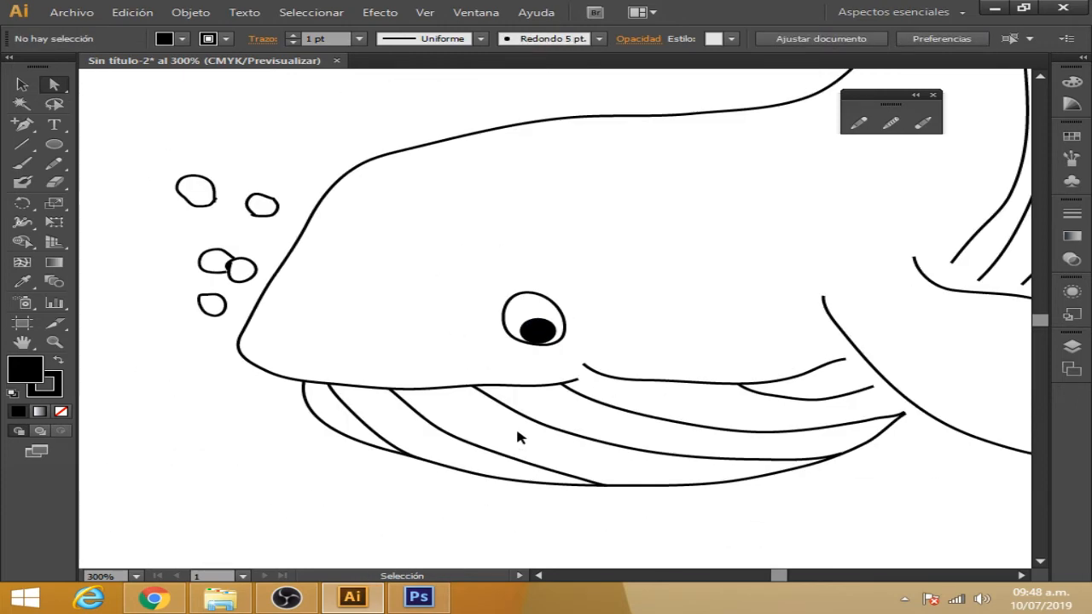
{"action": "key", "text": "space"}
{"action": "left_click_drag", "start_coordinate": [517, 432], "coordinate": [365, 503]}
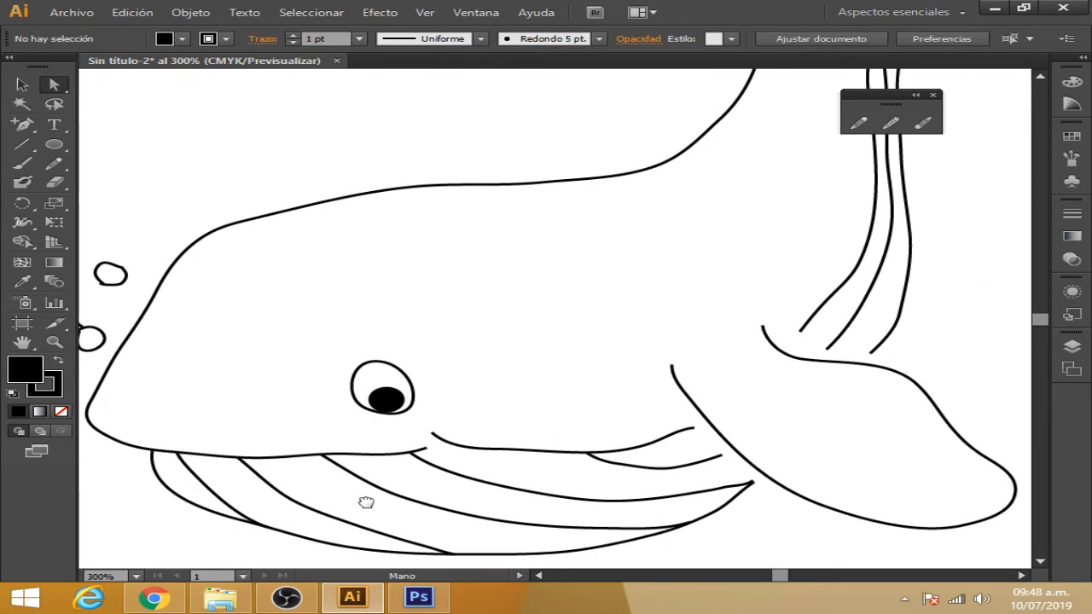
{"action": "key", "text": "ctrl+minus"}
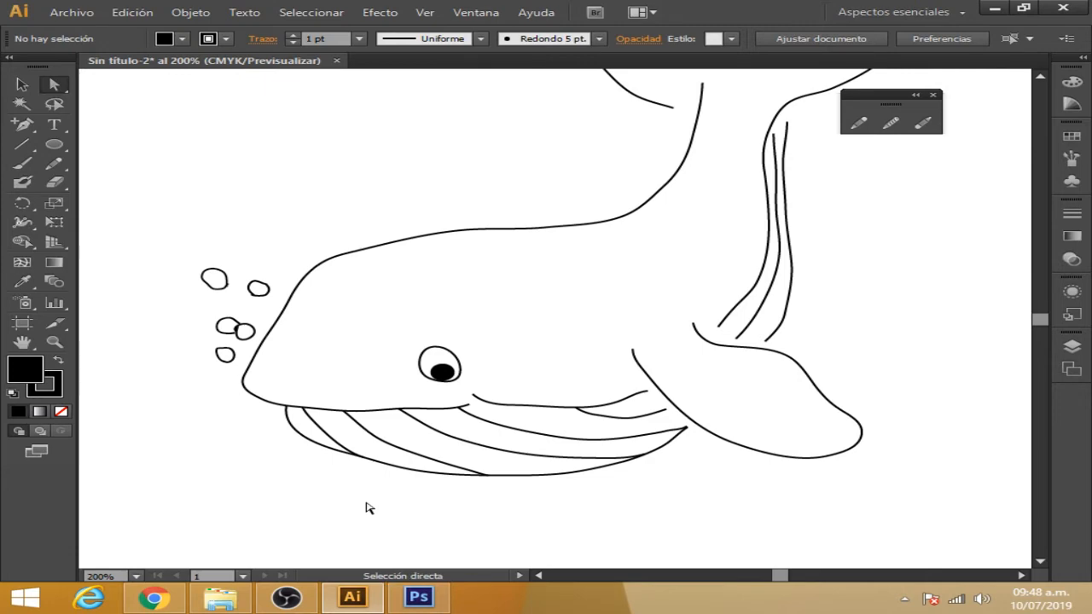
{"action": "key", "text": "space"}
{"action": "left_click_drag", "start_coordinate": [432, 476], "coordinate": [437, 515]}
{"action": "key", "text": "ctrl+minus"}
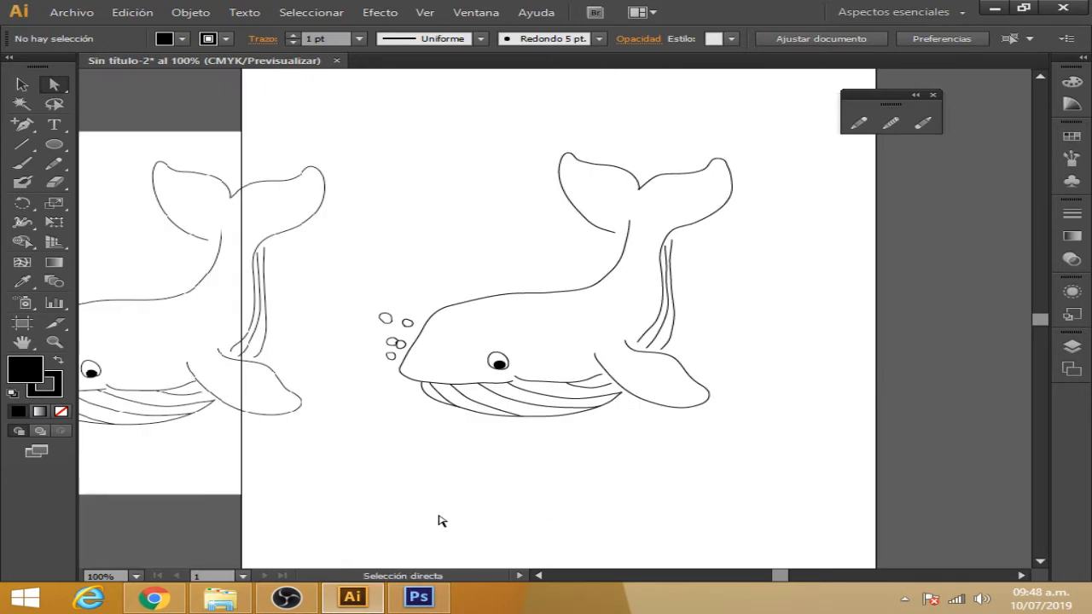
{"action": "left_click_drag", "start_coordinate": [96, 414], "coordinate": [248, 404]}
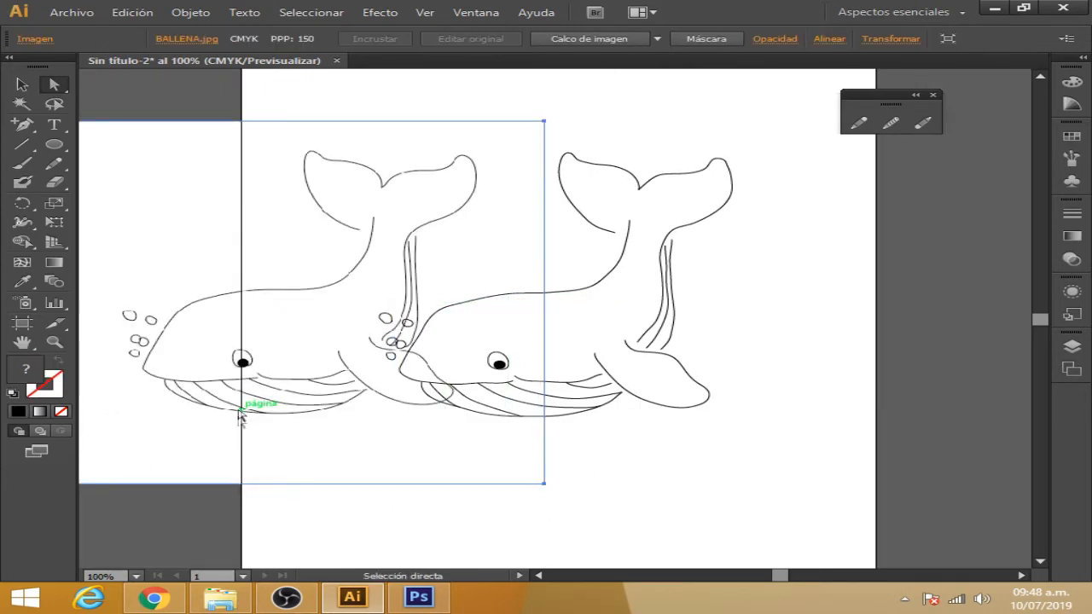
{"action": "left_click", "coordinate": [282, 516]}
{"action": "left_click", "coordinate": [307, 441]}
{"action": "key", "text": "Delete"}
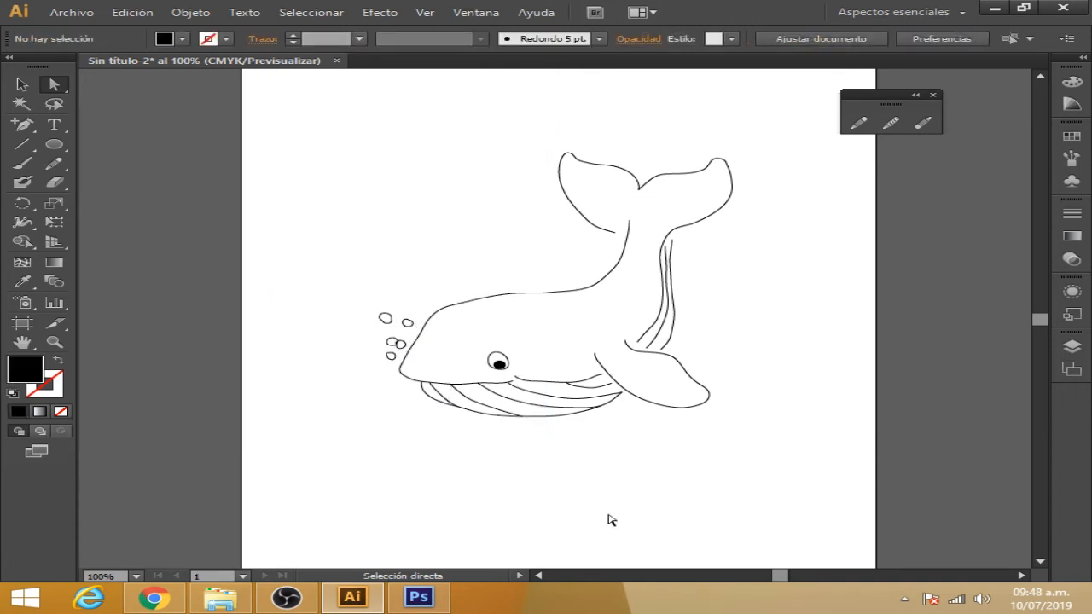